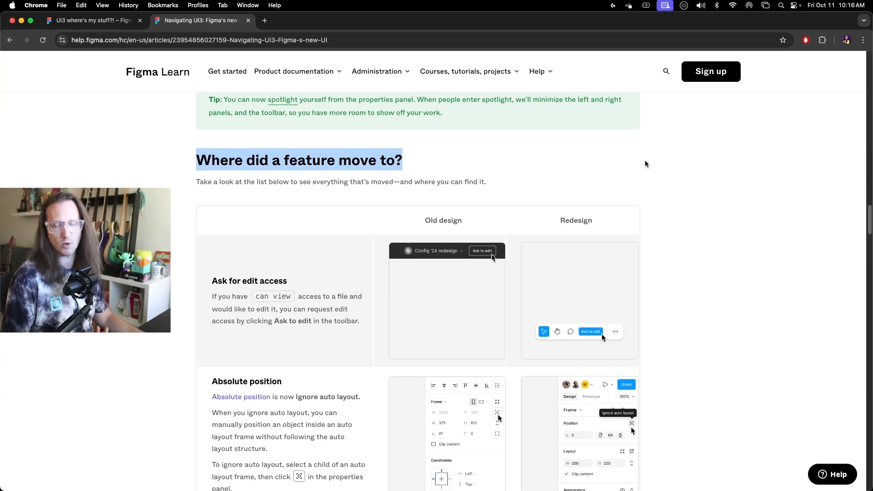
Review the article's list of moved features, comparing old and redesigned locations down to the section about returning to the old design.
left_click(658, 177)
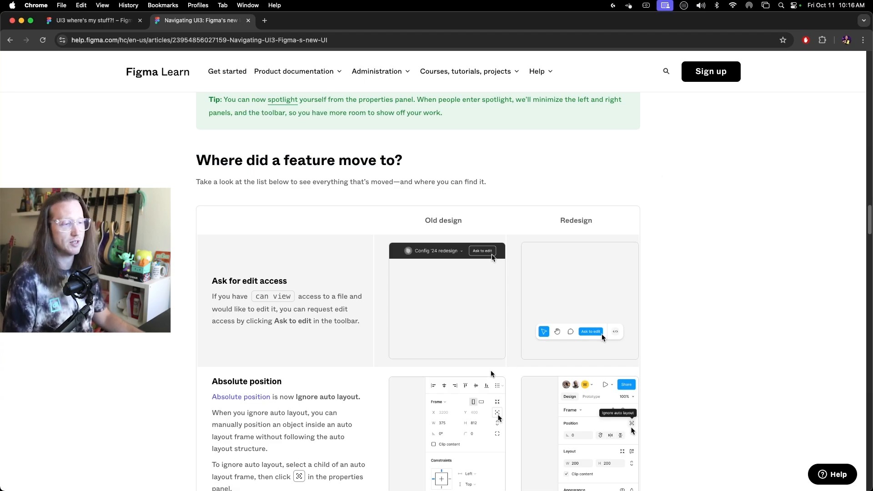
scroll(567, 284, "down", 15)
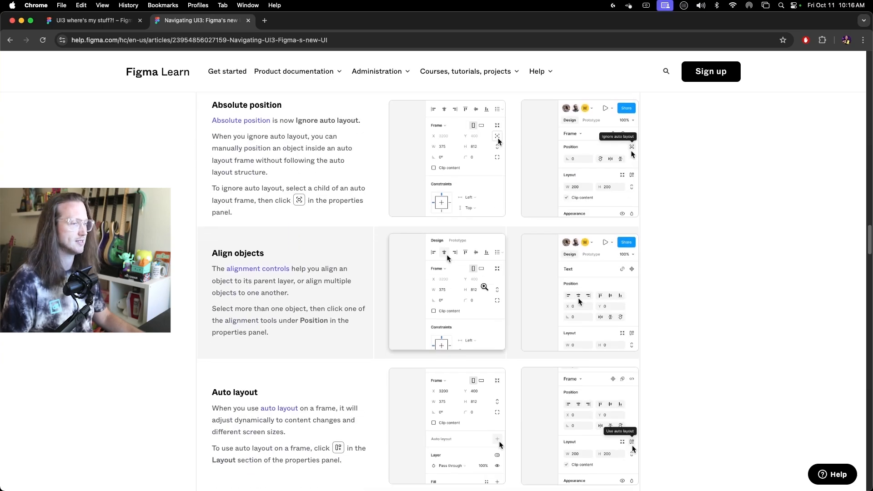
scroll(485, 286, "down", 6)
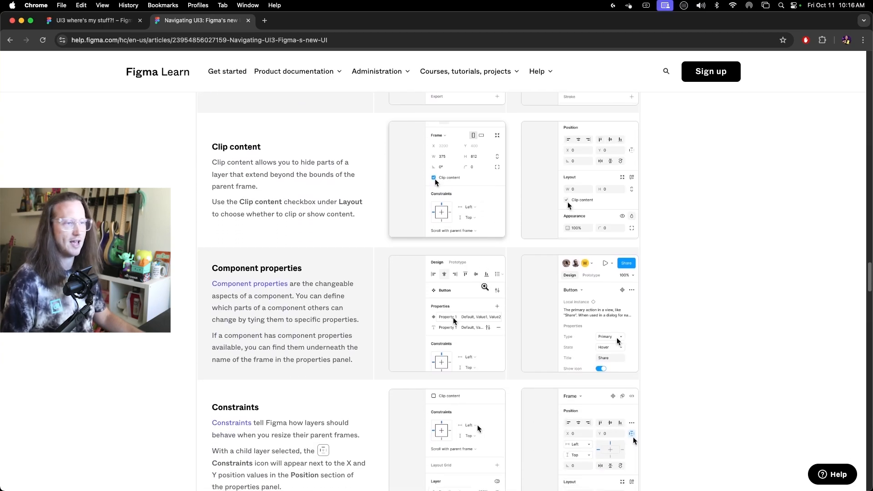
scroll(485, 286, "down", 20)
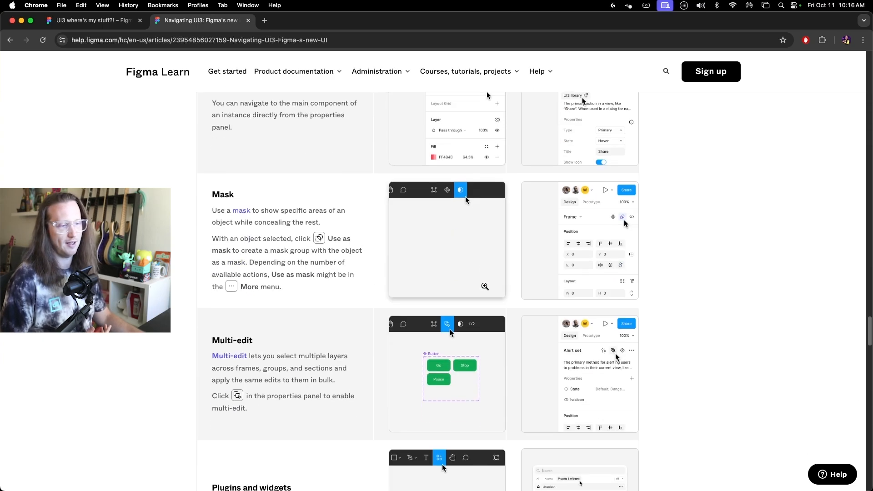
scroll(485, 286, "down", 15)
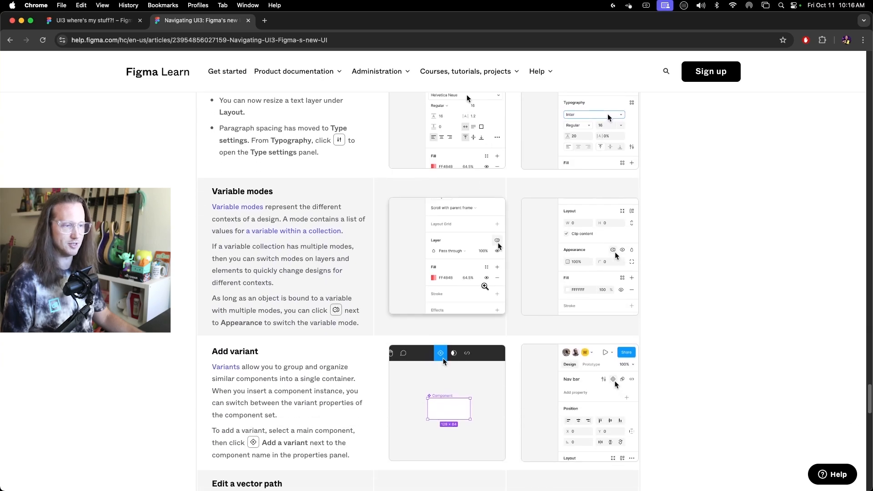
scroll(419, 291, "down", 5)
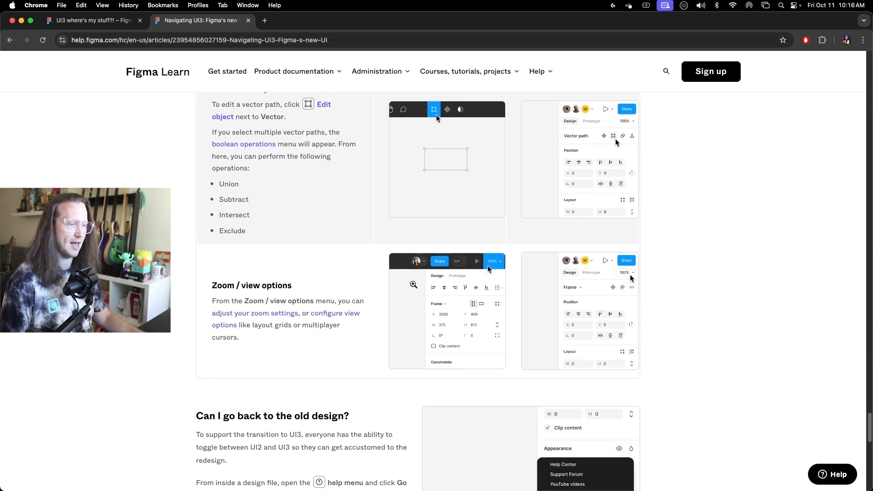
scroll(222, 206, "down", 4)
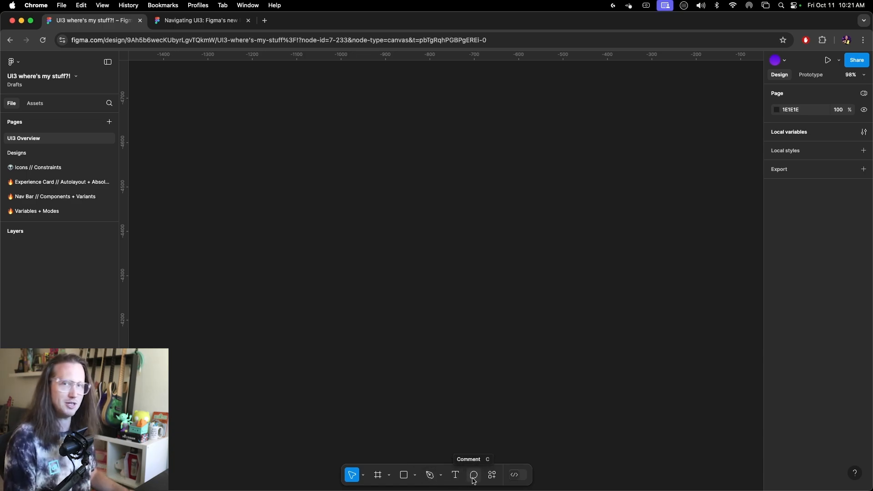
Switch the file to Dev Mode and back to design mode.
left_click(520, 478)
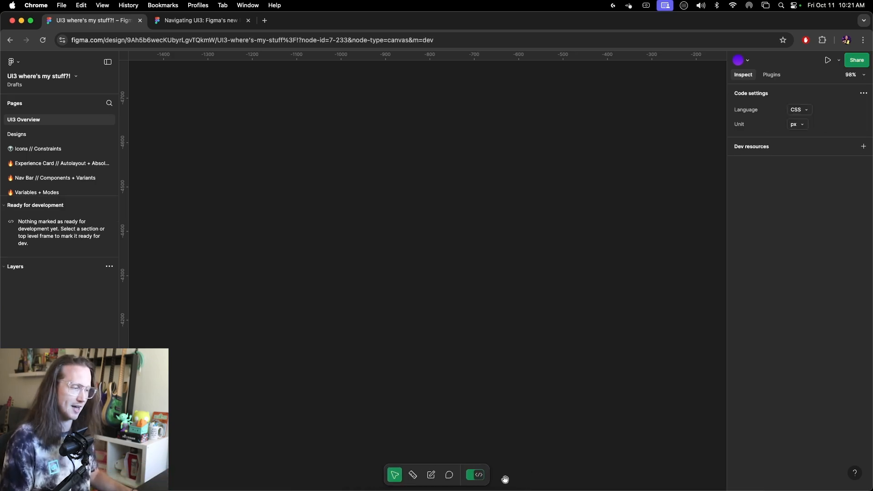
left_click(482, 479)
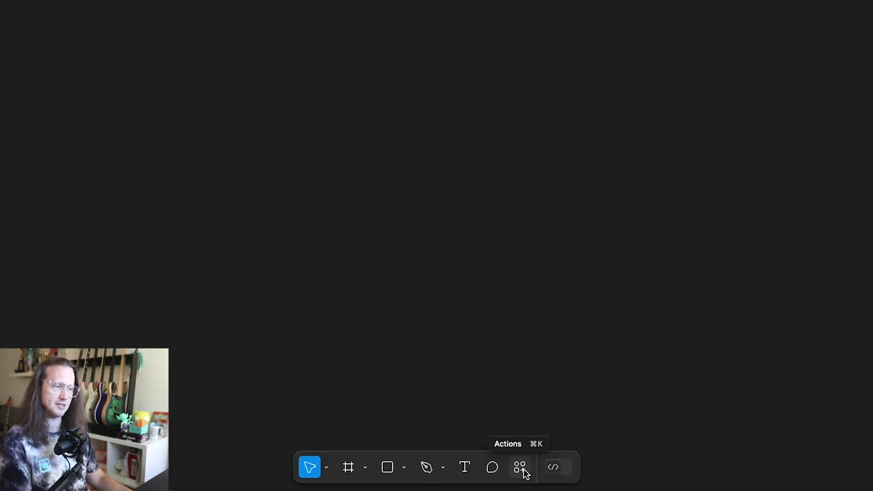
Look through the Assets and Plugins & widgets categories of Actions, and close it again.
left_click(519, 468)
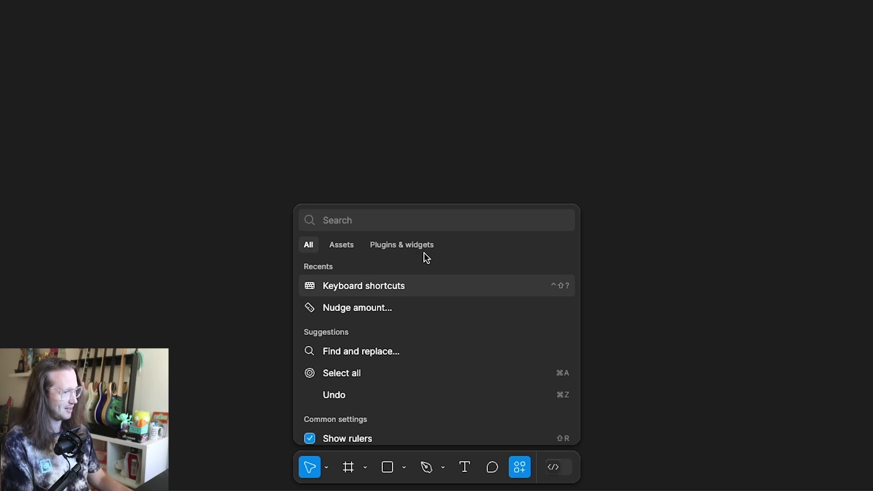
left_click(341, 245)
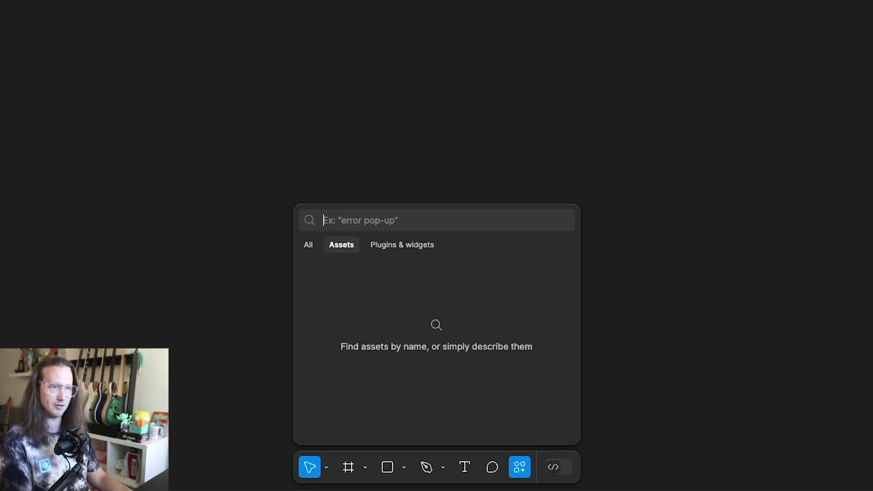
left_click(404, 244)
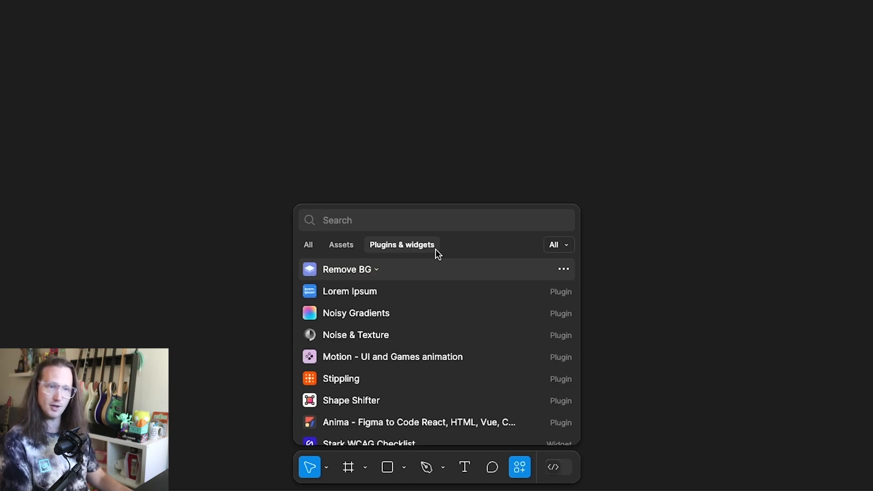
left_click(433, 161)
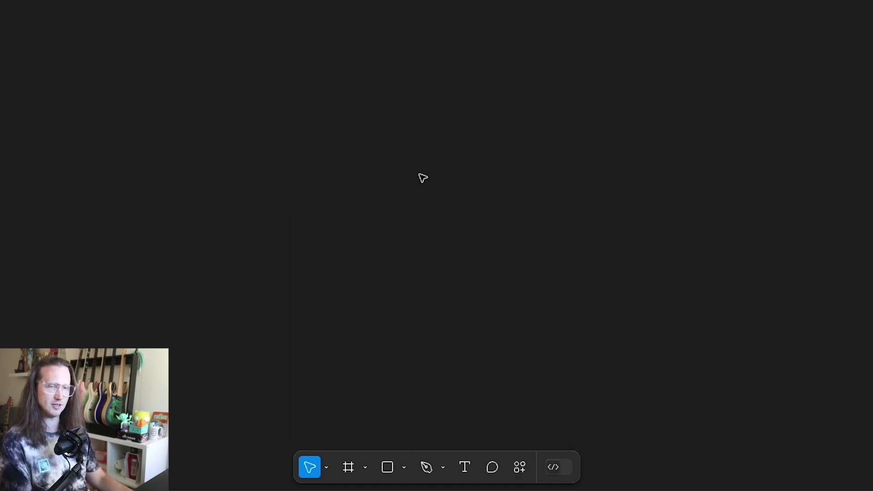
Examine the canvas options for plugins and widgets, and review the recents, suggestions and common settings in Actions.
right_click(419, 176)
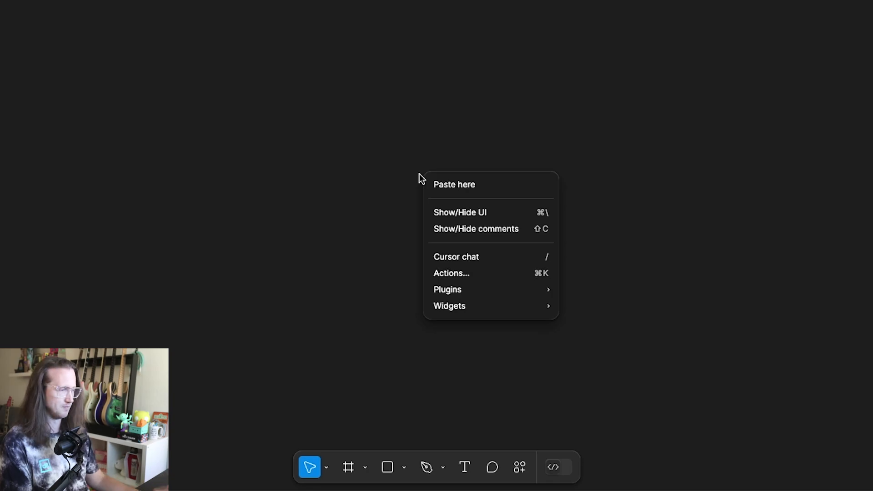
mouse_move(497, 290)
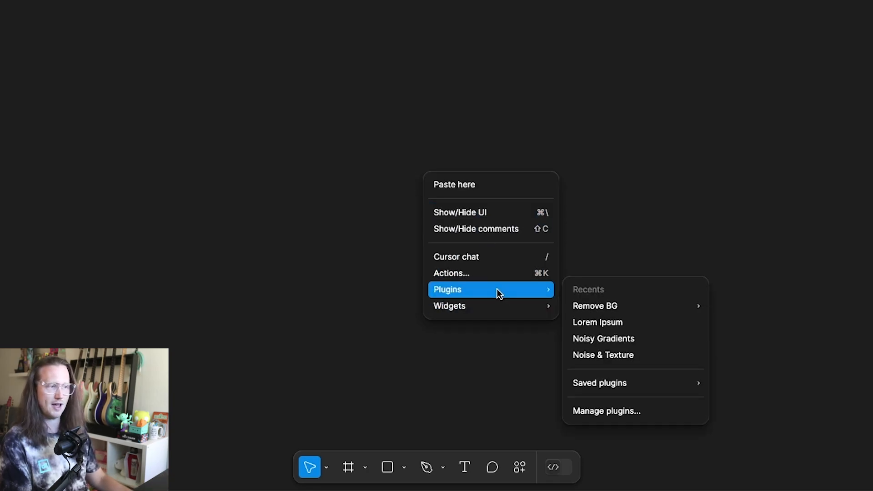
mouse_move(498, 307)
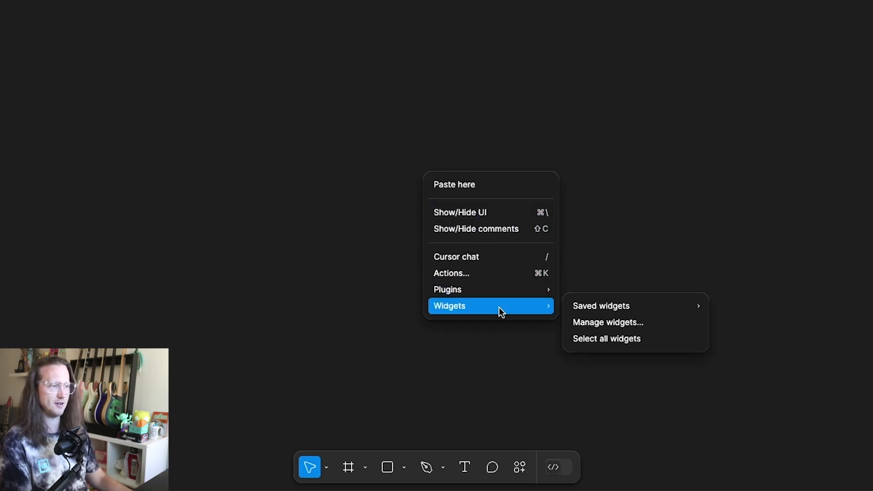
left_click(484, 271)
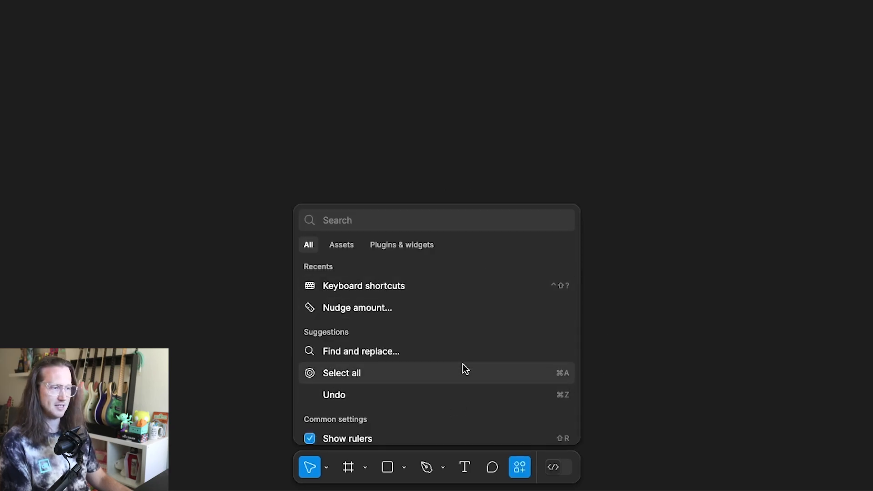
scroll(441, 337, "down", 2)
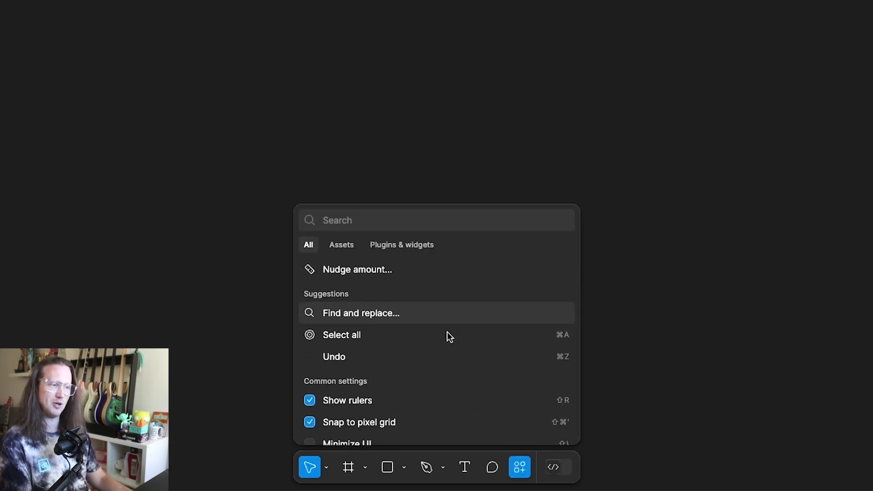
scroll(448, 333, "down", 4)
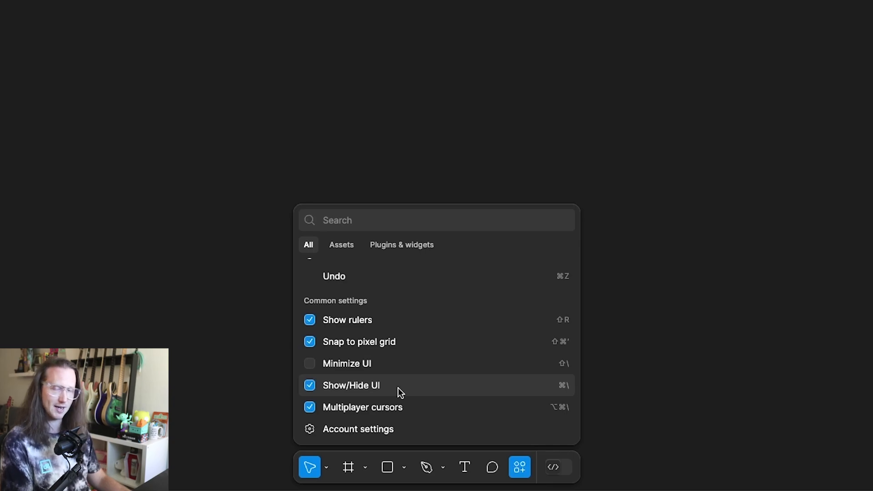
scroll(417, 394, "up", 5)
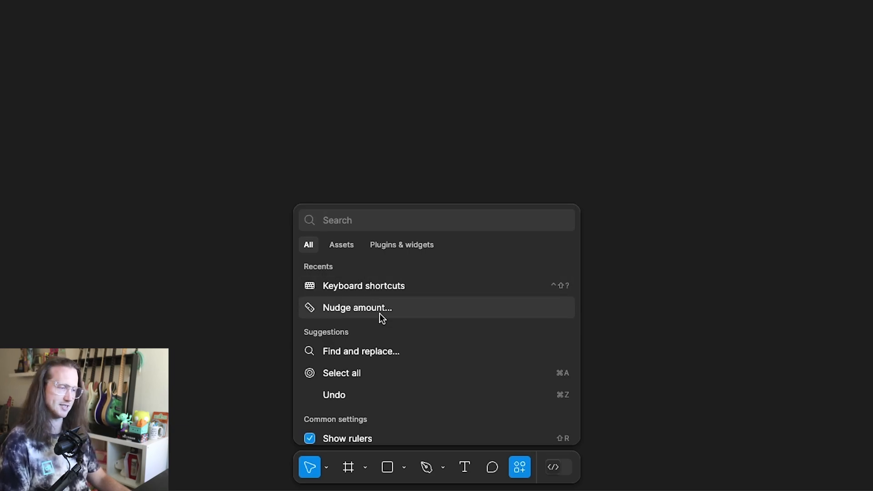
scroll(380, 312, "down", 1)
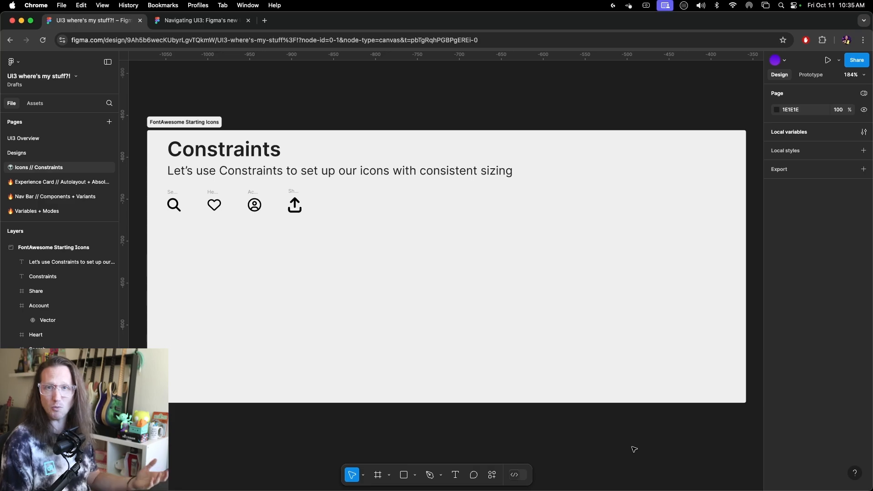
Duplicate the Search, Heart, Account and Share icons into the empty area below the originals in the Constraints section.
left_click(295, 276)
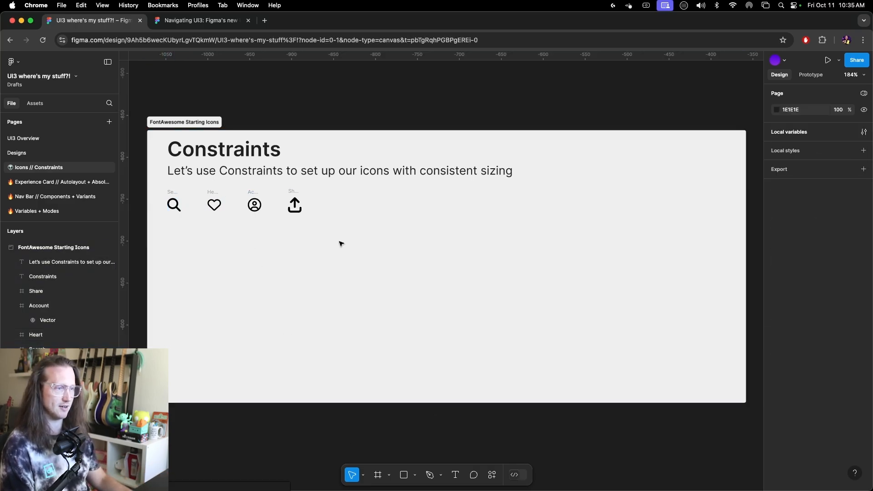
left_click_drag(339, 241, 164, 190)
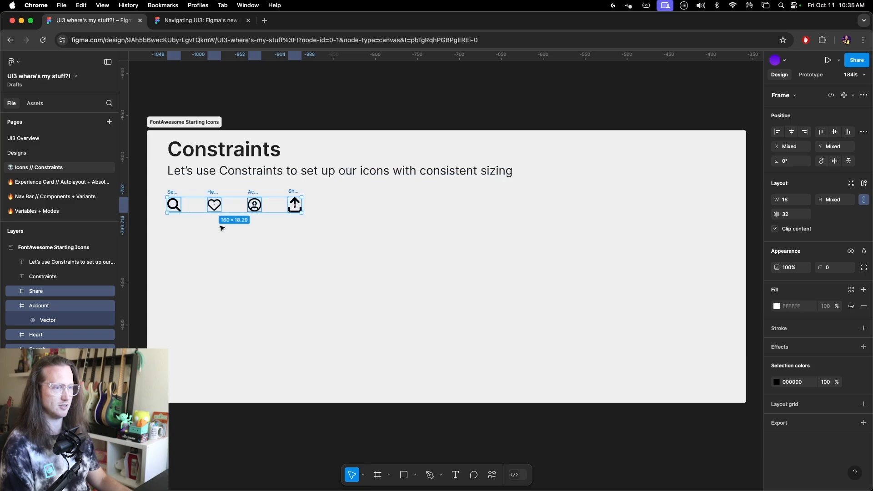
left_click_drag(216, 207, 429, 267)
scroll(453, 270, "up", 5)
scroll(453, 268, "up", 2)
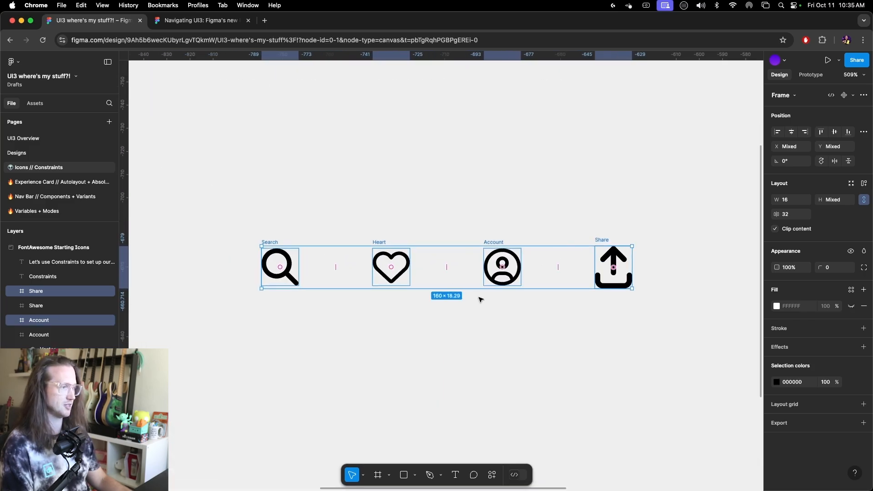
left_click(487, 306)
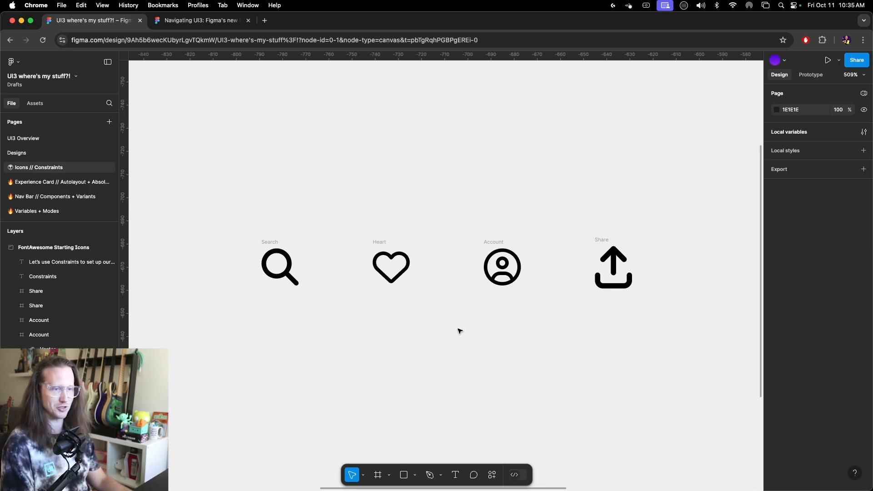
Select the vectors inside the four duplicated icon frames and set their constraints to Right and Bottom.
left_click_drag(202, 176, 651, 366)
key("Return")
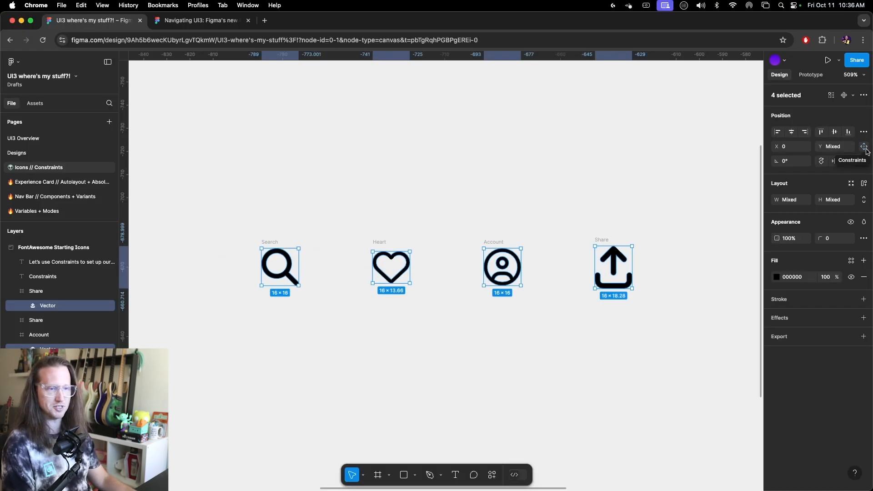
left_click(864, 147)
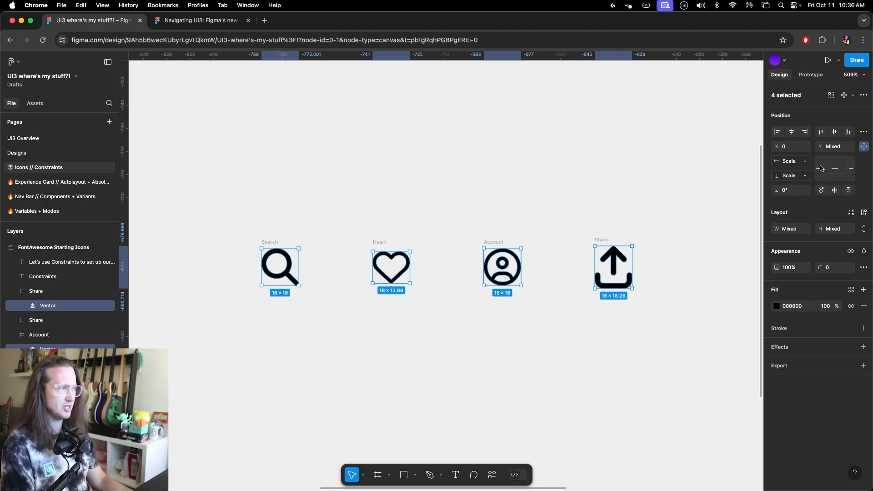
left_click(802, 165)
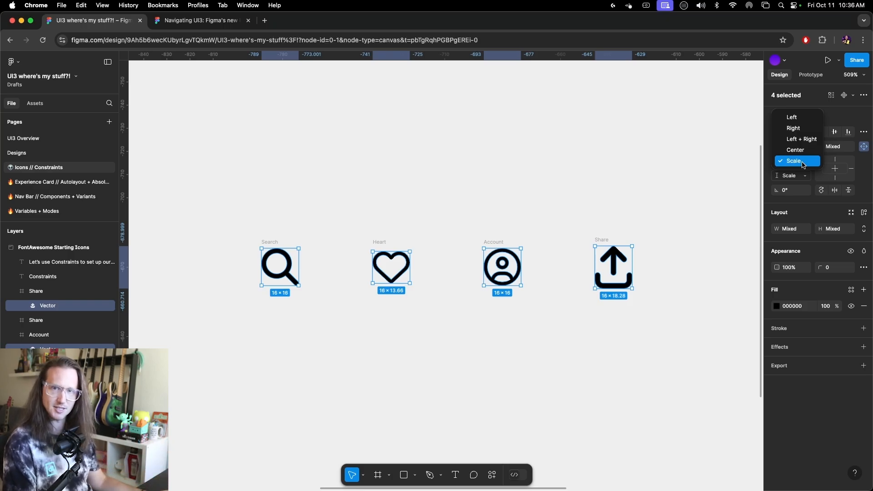
left_click(802, 161)
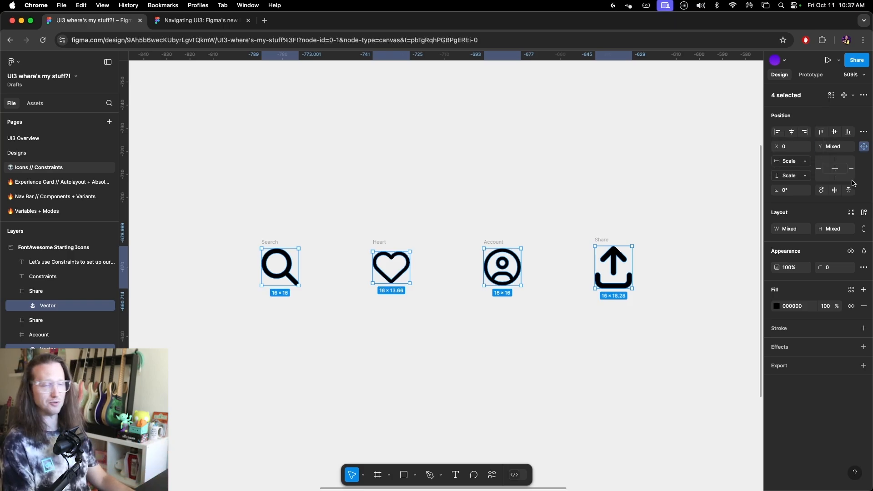
left_click(835, 178)
left_click(852, 169)
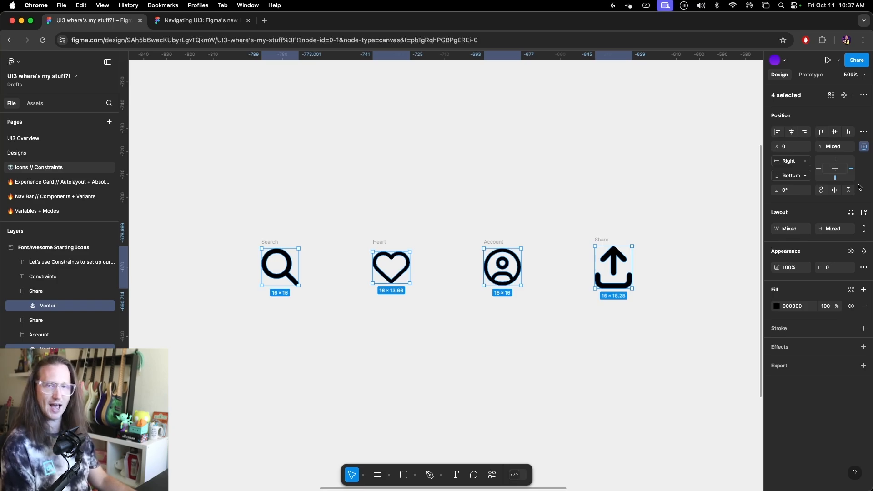
Set both the horizontal and vertical constraints of the selected icon vectors to Center.
left_click(794, 163)
left_click(802, 183)
left_click(796, 177)
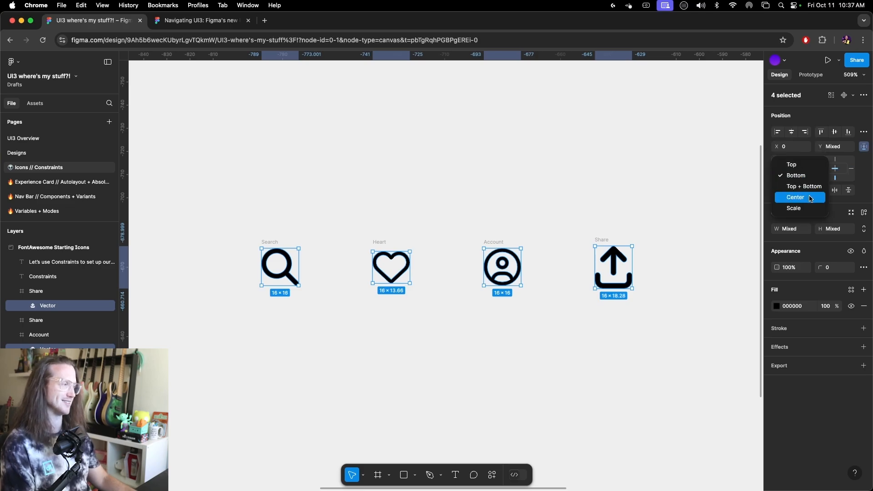
left_click(810, 198)
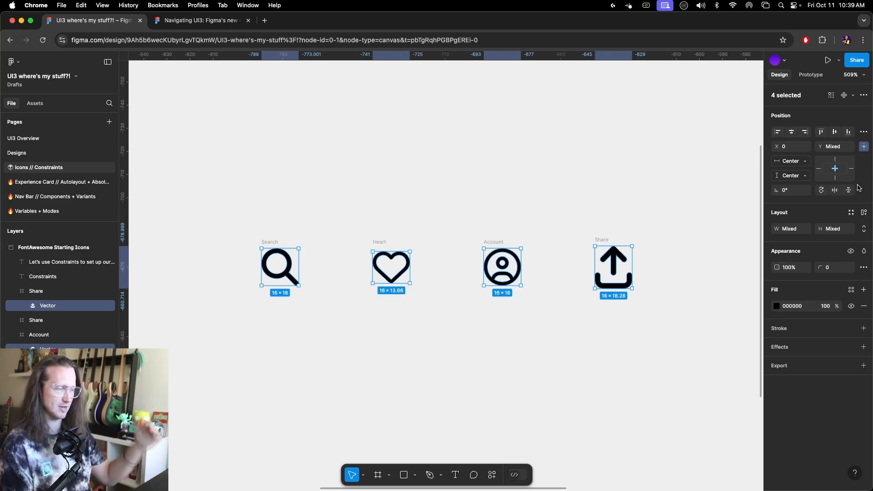
Select the parent frames of the four icon vectors, unlock their proportions, and set their width and height to 24.
key("shift+Return")
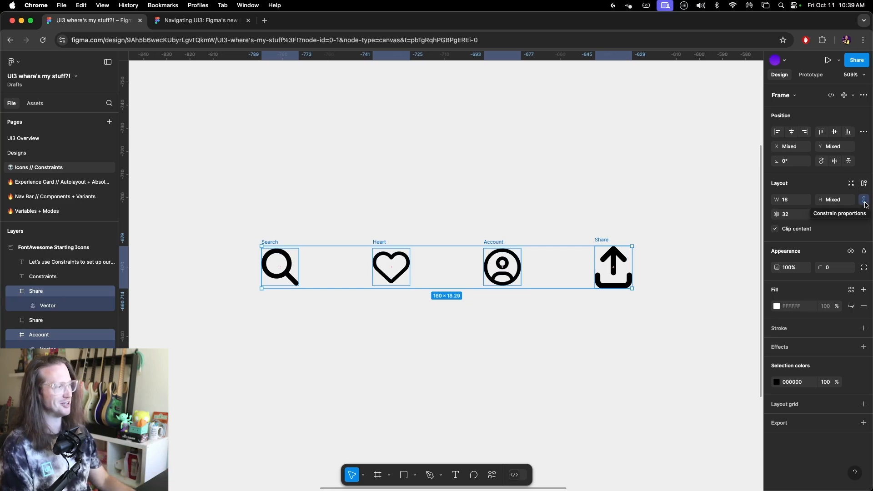
left_click(864, 200)
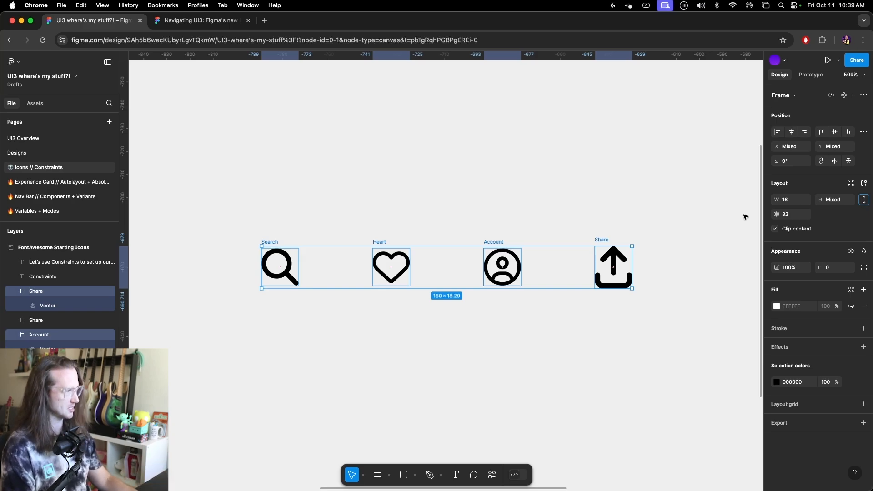
left_click(787, 200)
type("24")
left_click(841, 201)
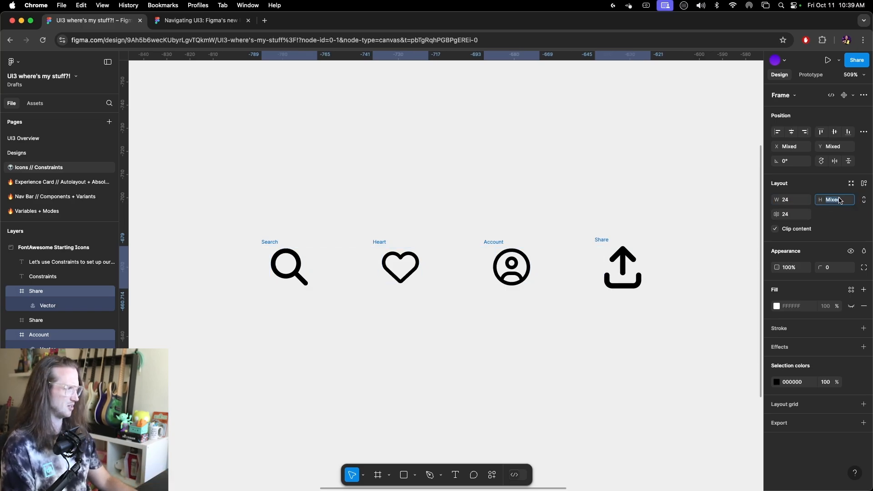
type("24")
key("Return")
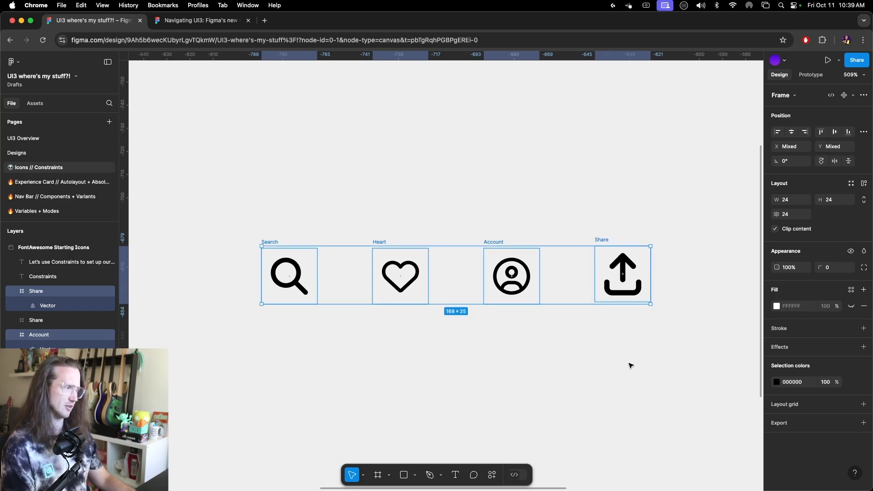
left_click(370, 337)
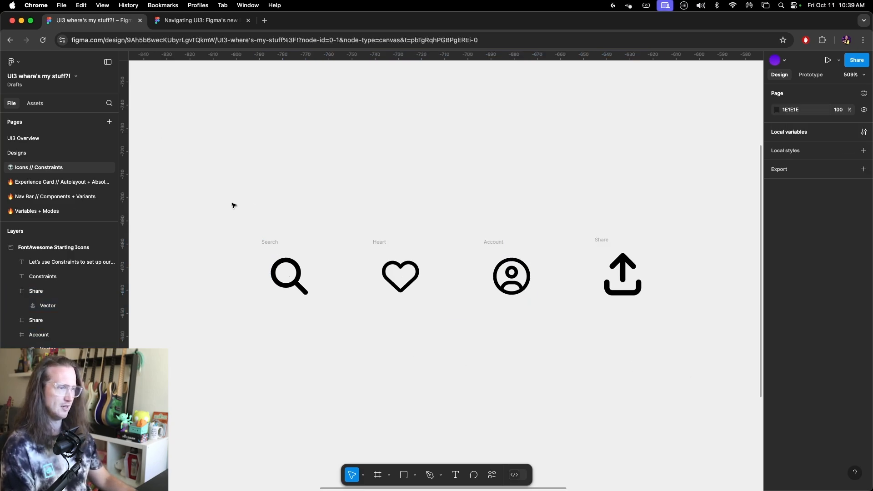
Align the Search, Heart, Account and Share icon frames along their top edges.
left_click_drag(217, 188, 691, 427)
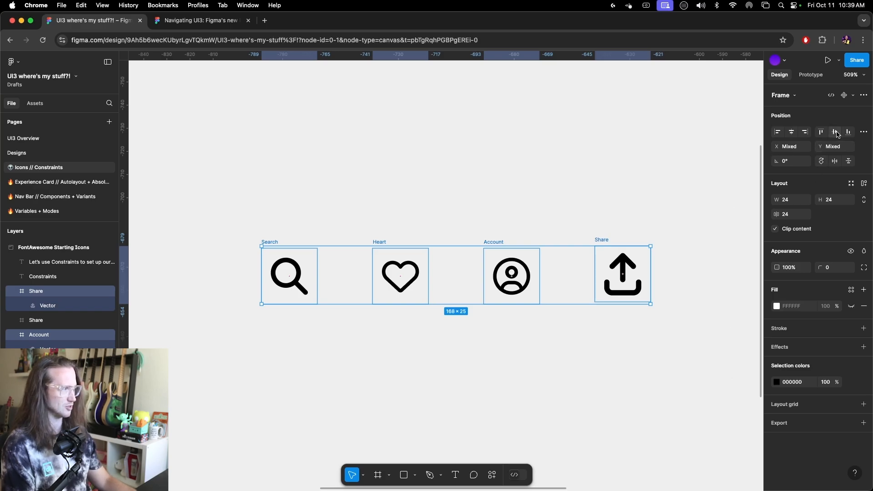
left_click(820, 132)
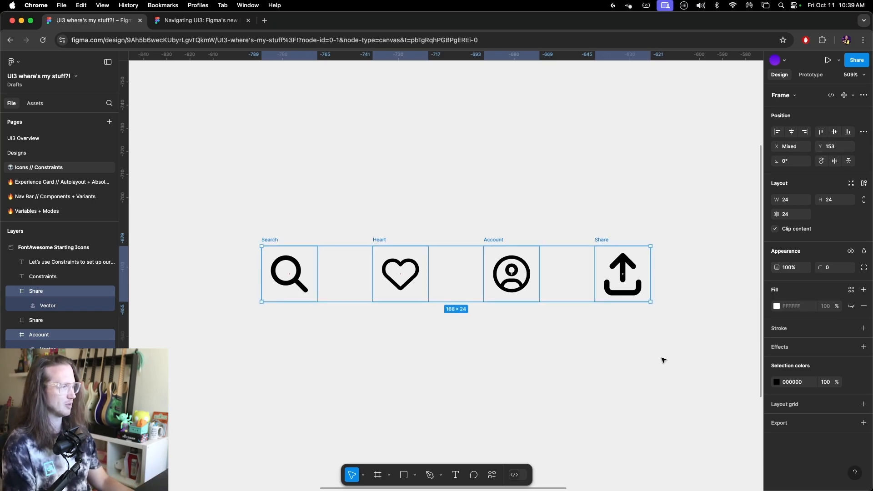
Select the vectors inside the four icon frames and set both their horizontal and vertical constraints to Scale.
key("Return")
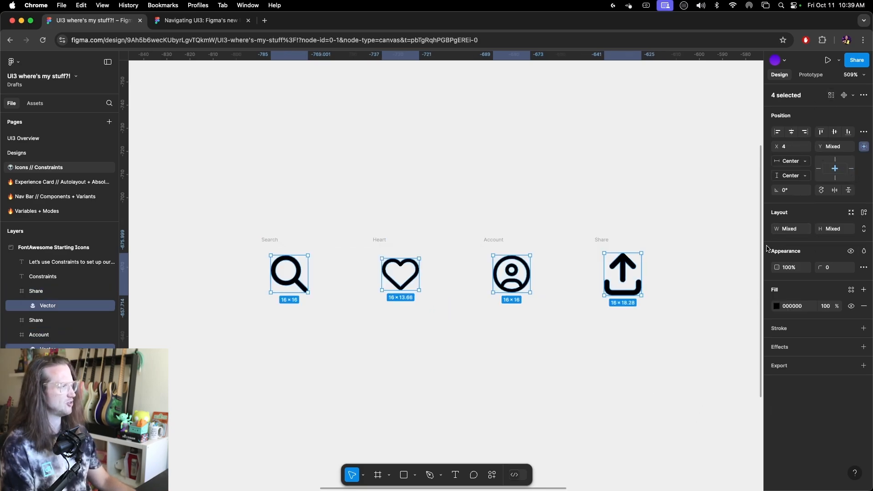
left_click(865, 148)
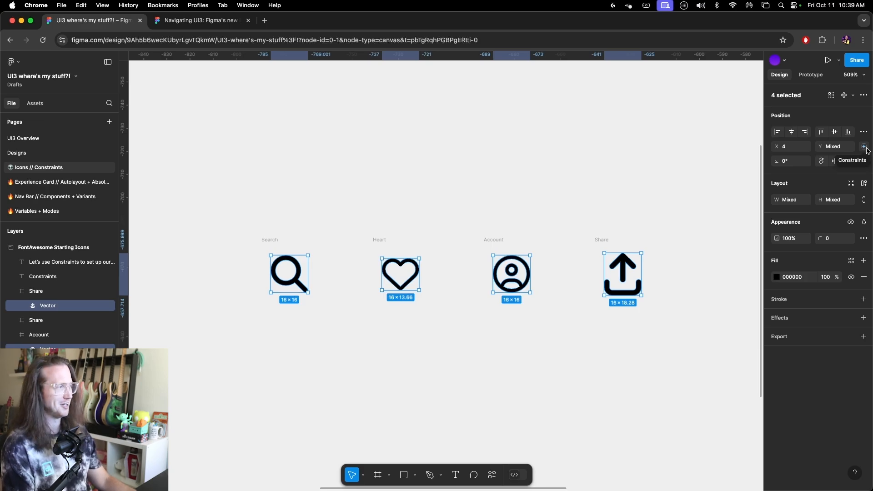
left_click(865, 150)
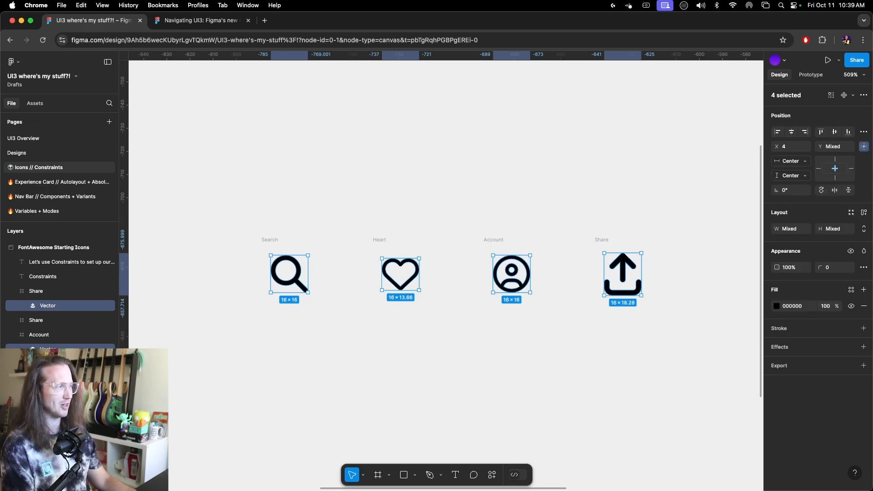
left_click(864, 149)
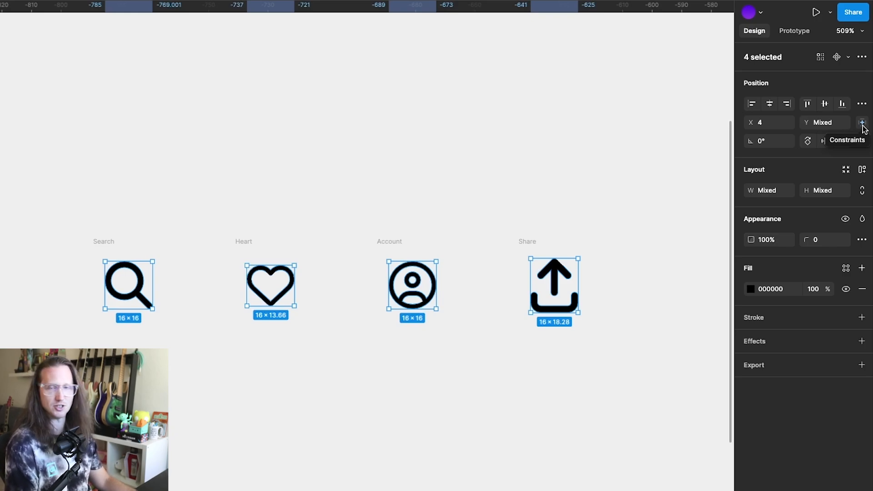
left_click(862, 123)
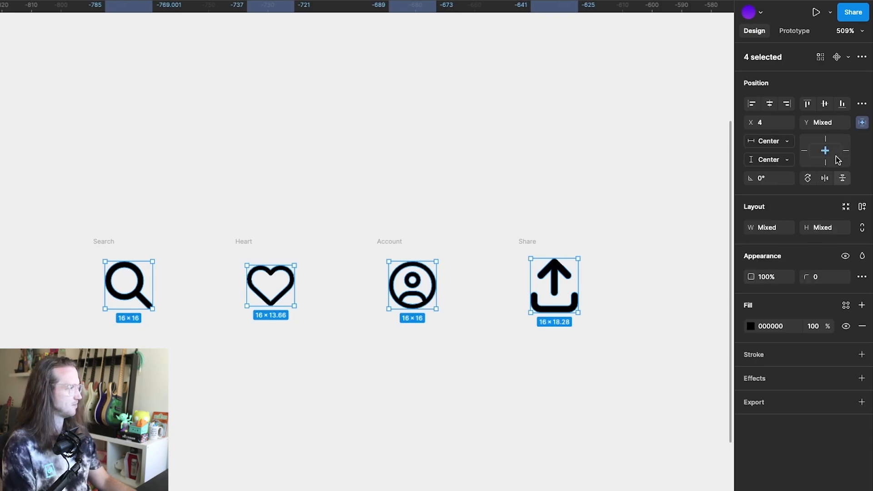
left_click(772, 141)
left_click(789, 155)
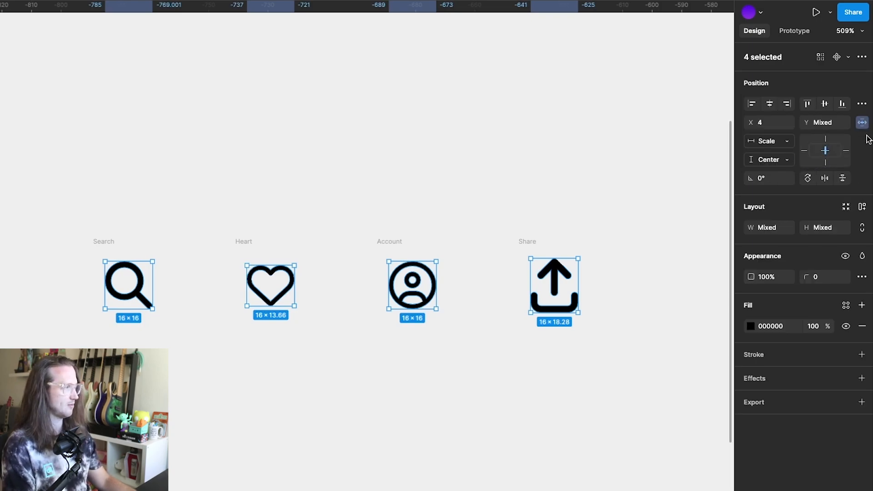
left_click(783, 162)
left_click(798, 180)
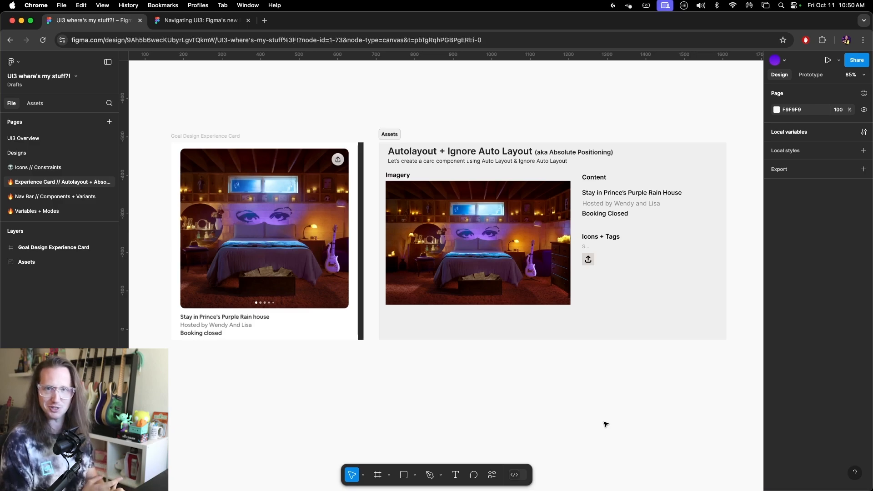
Draw a rectangle about 441 × 421 below the goal design card on the Experience Card page.
key("r")
left_click_drag(180, 147, 319, 453)
scroll(316, 405, "down", 5)
left_click_drag(297, 314, 297, 321)
left_click(376, 321)
left_click(318, 313)
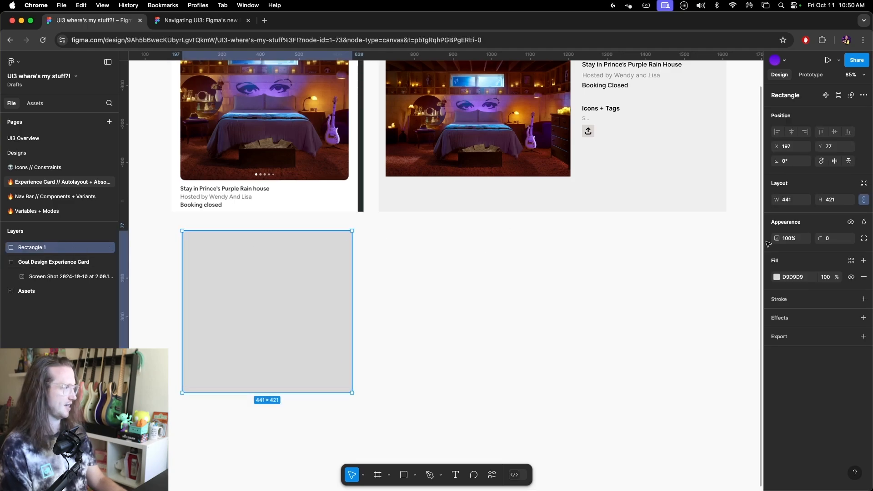
Rename the new rectangle's layer as Image Placeholder.
double_click(49, 247)
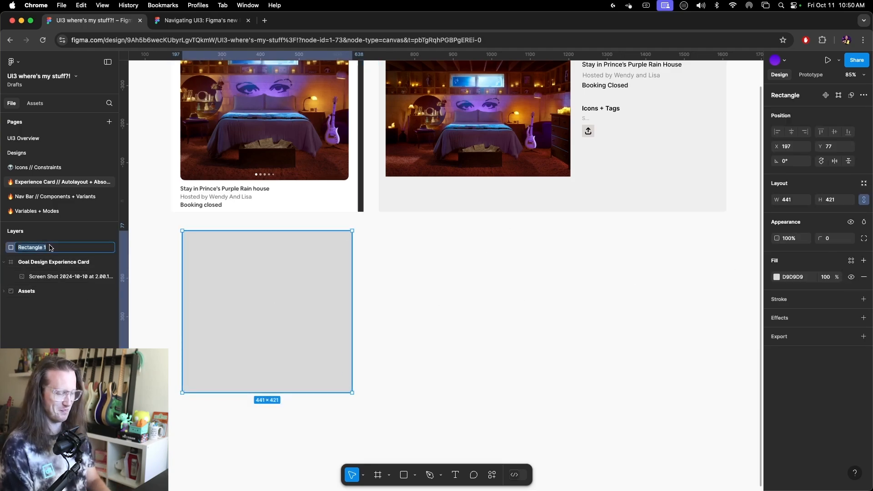
type("Image Placeholder")
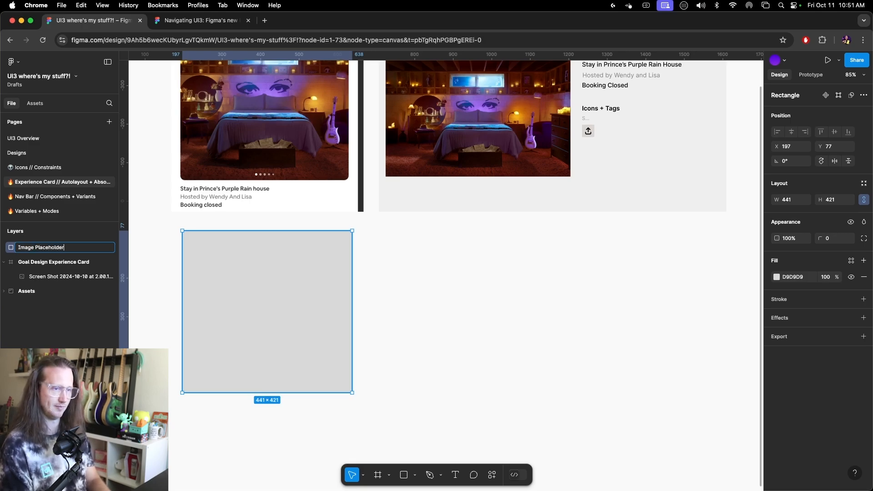
key("Return")
left_click(489, 298)
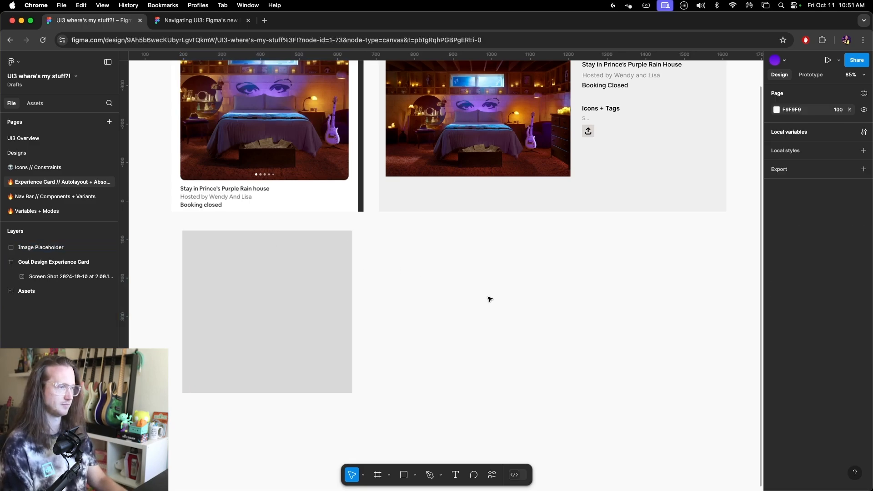
Move the Image Placeholder rectangle down to Y 83 and give it a corner radius of 16.
left_click_drag(318, 295, 325, 298)
left_click_drag(268, 344, 260, 344)
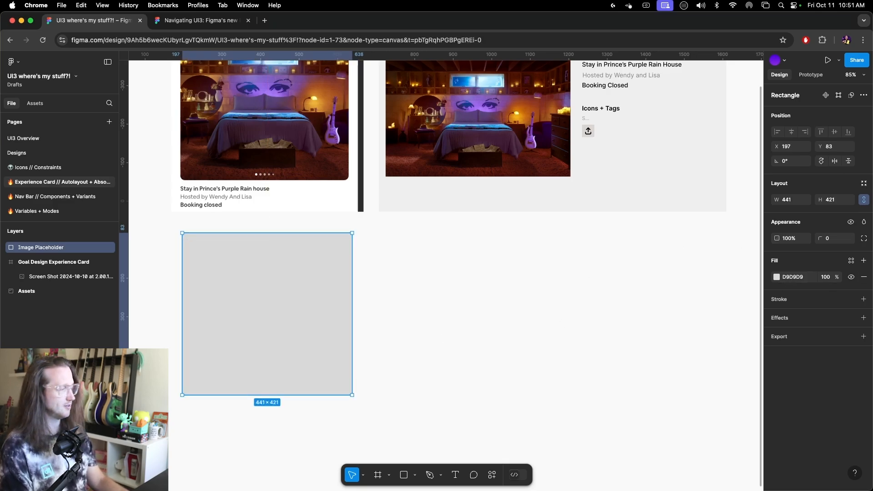
left_click(836, 241)
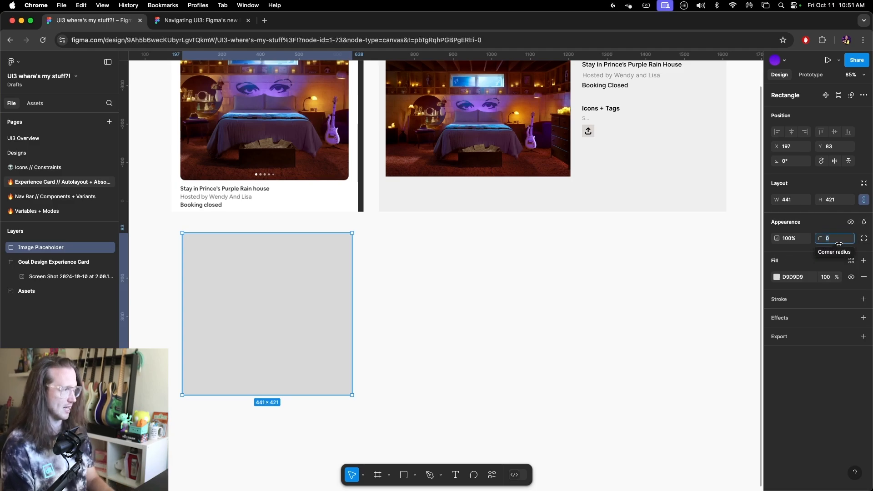
type("16")
key("Return")
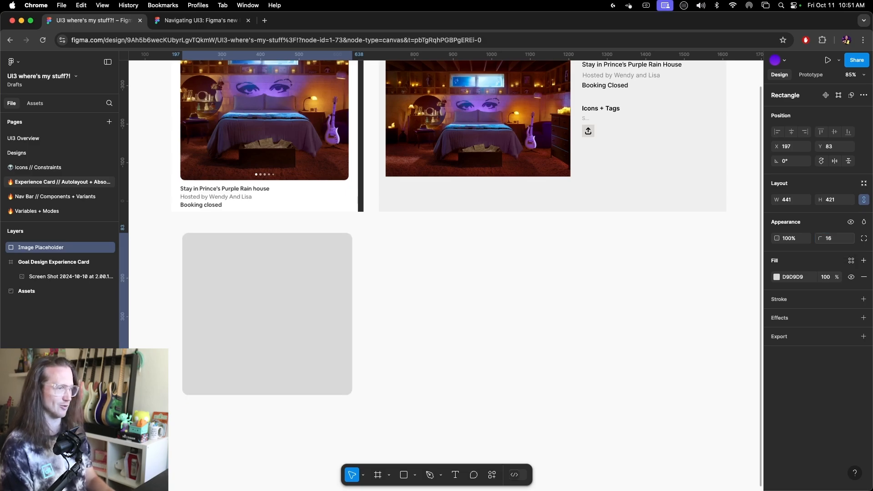
left_click(563, 317)
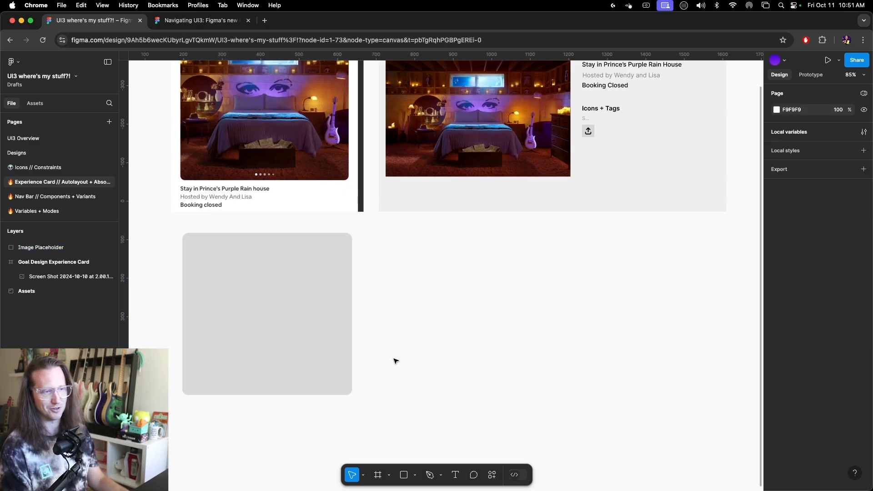
Duplicate the title, host info and booking texts from the Assets section to just below the Image Placeholder, aligned with its left edge.
left_click(228, 315)
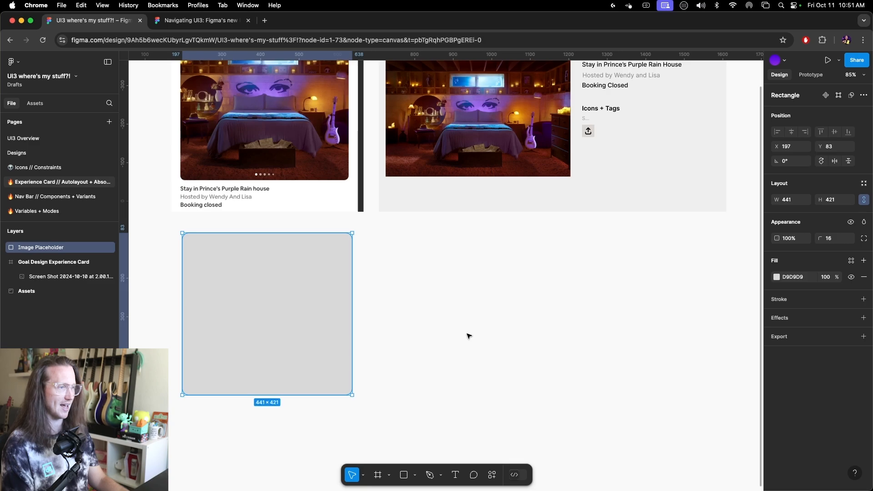
scroll(467, 335, "down", 3, "ctrl")
left_click(434, 349)
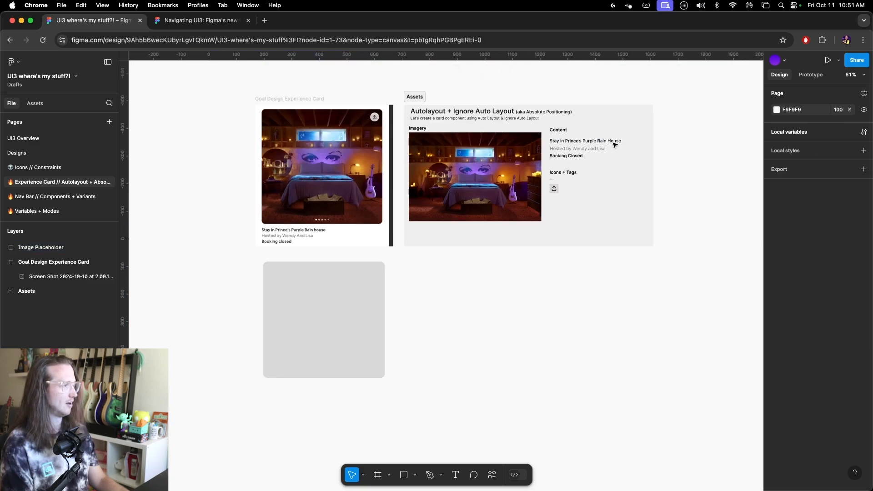
left_click(586, 142)
left_click(564, 149, "shift")
left_click(566, 156, "shift")
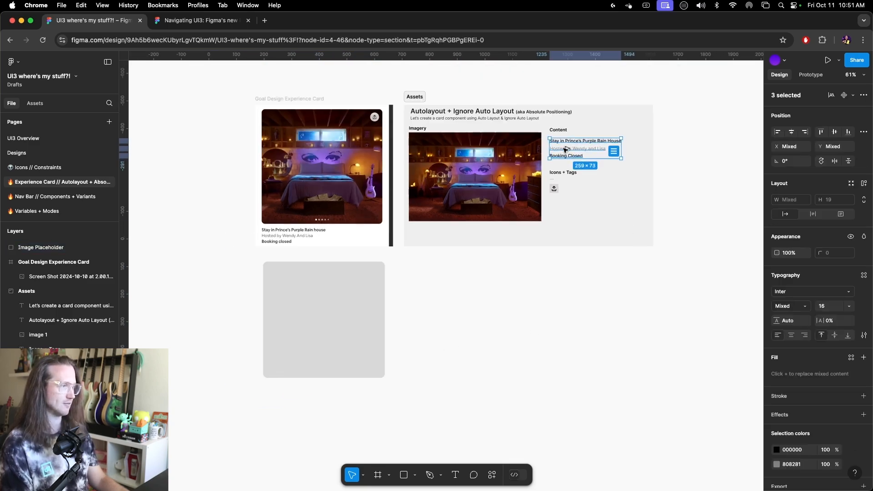
left_click_drag(566, 155, 280, 398)
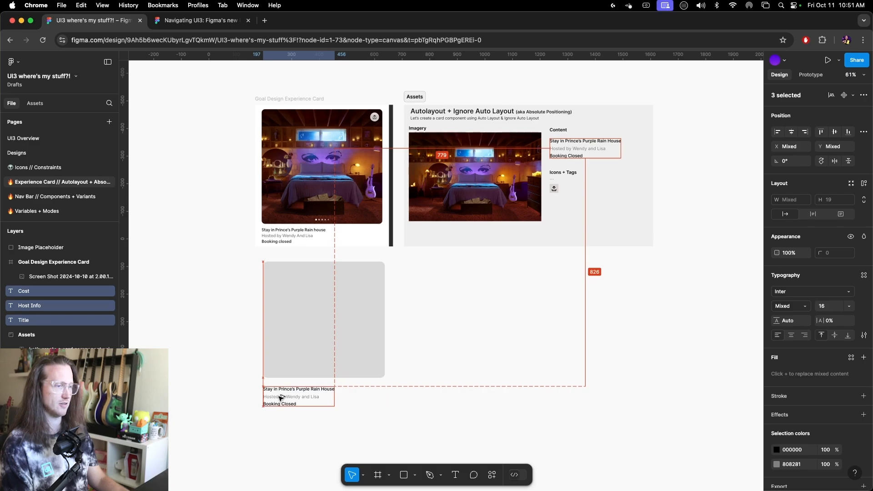
scroll(283, 416, "up", 5)
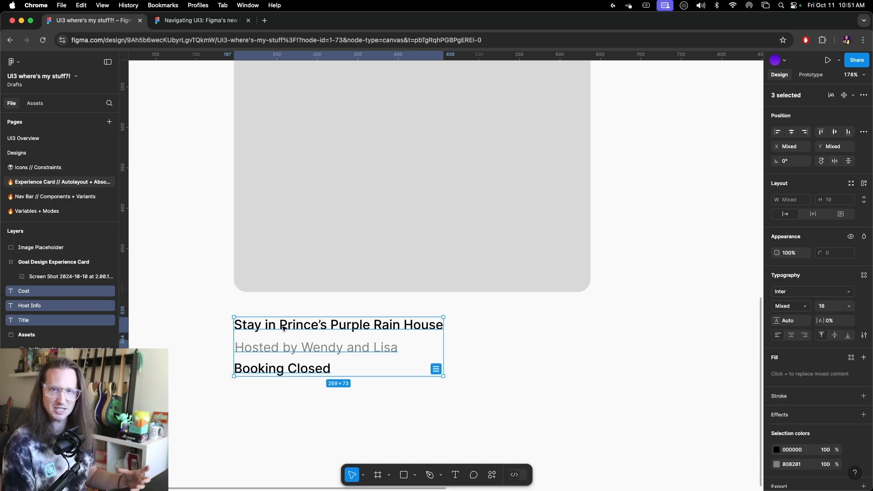
Wrap the copied title, host info and booking texts each in its own auto layout frame.
left_click(491, 406)
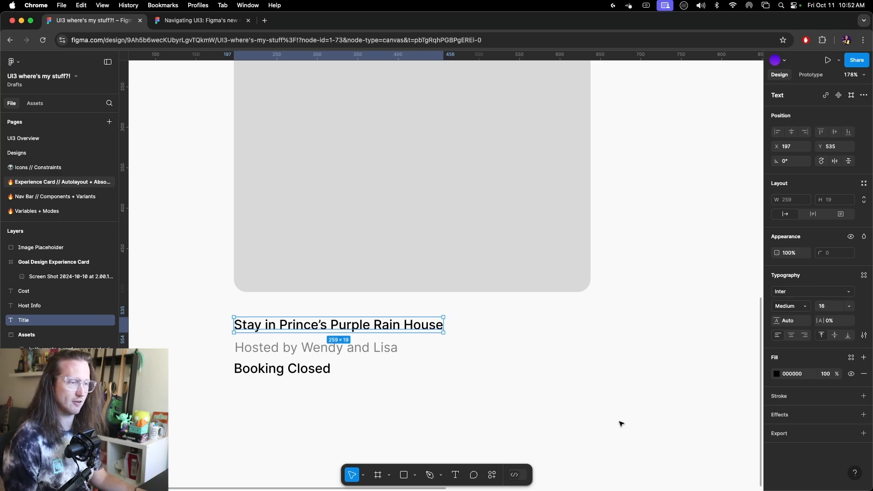
key("shift+a")
left_click(394, 350)
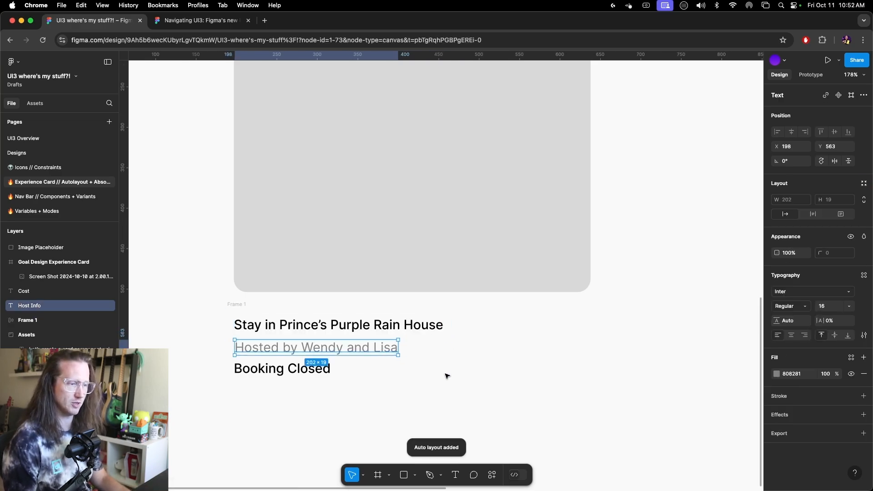
key("shift+a")
left_click(264, 369)
key("shift+a")
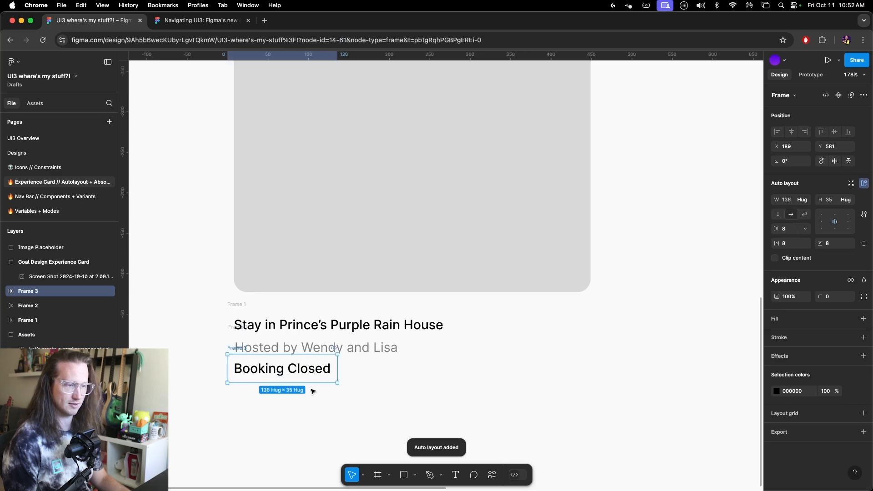
Rename the auto layout frame around the title text as Title.
left_click(45, 320)
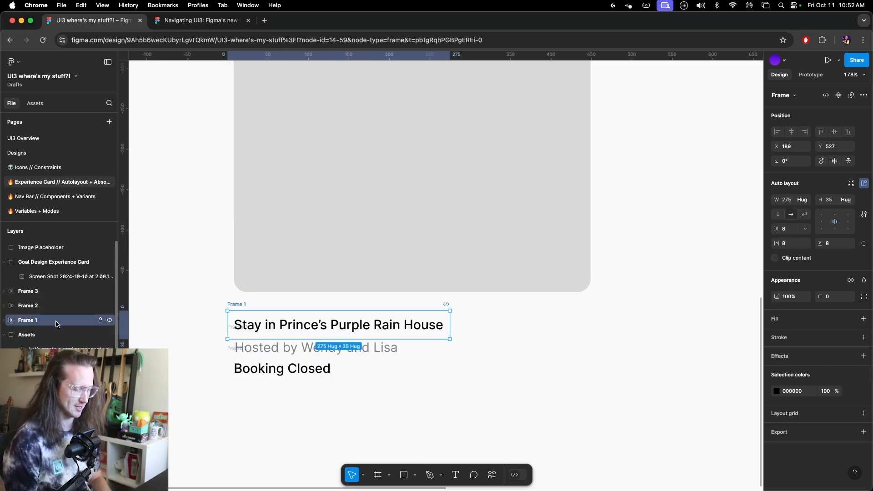
double_click(56, 324)
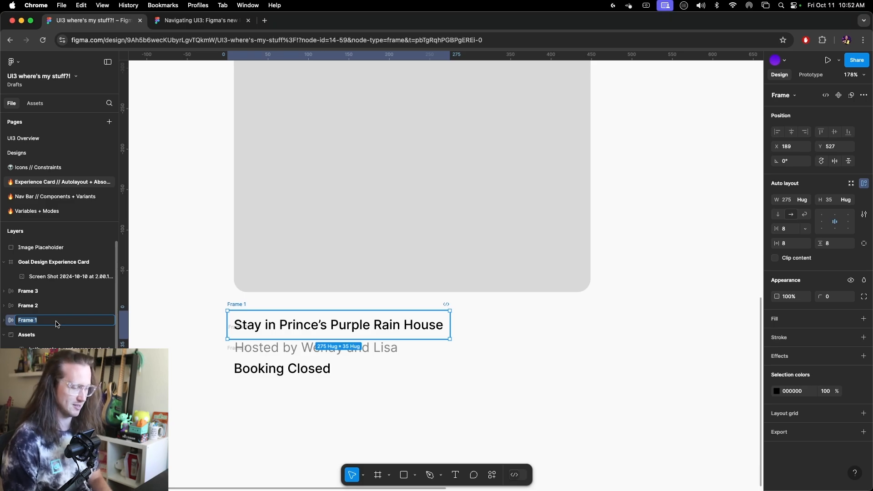
type("Title")
key("Return")
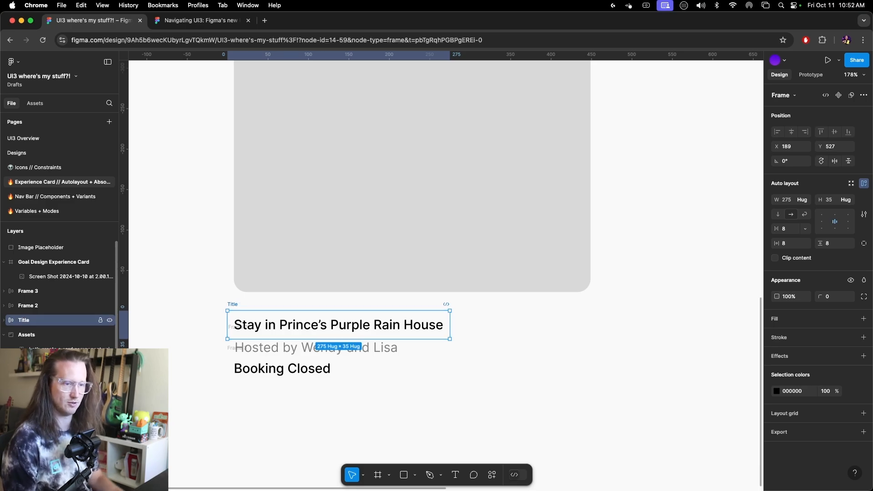
Rename the auto layout frame around the host info text as Host.
left_click(37, 311)
double_click(38, 313)
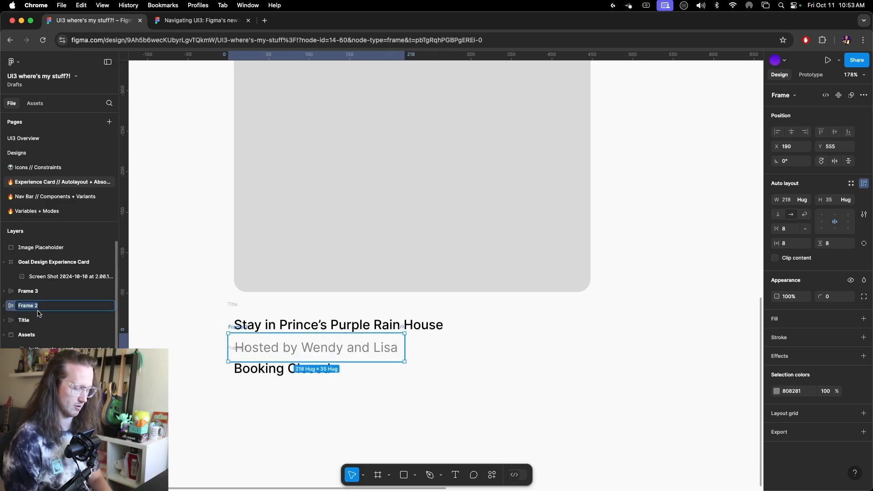
type("Host")
key("Return")
left_click(36, 322)
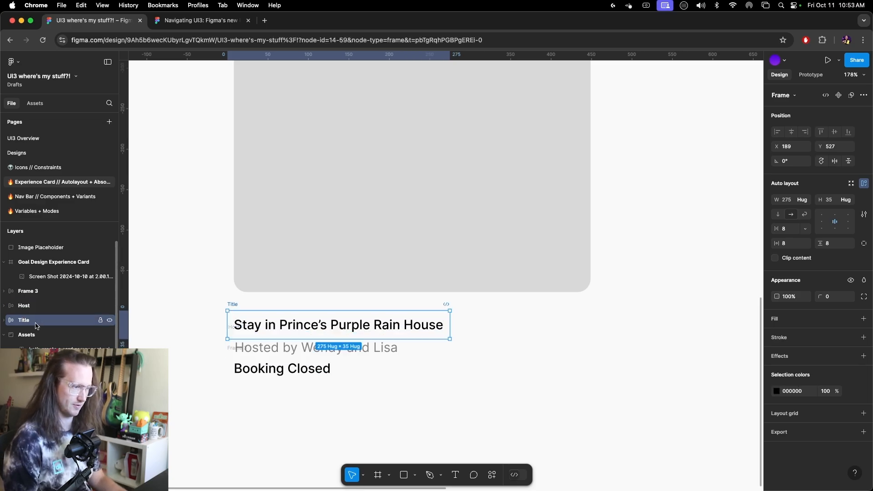
Rename the auto layout frame around the booking text as Status.
left_click(35, 292)
double_click(35, 294)
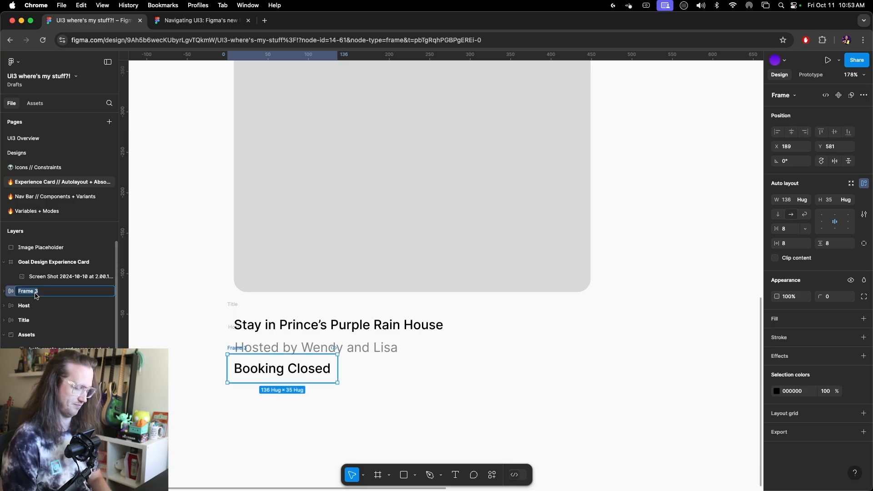
type("Status")
key("Return")
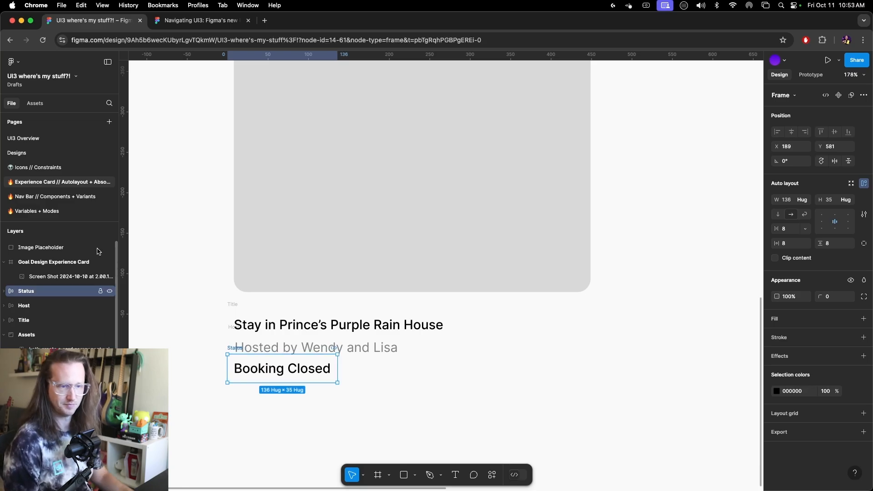
Wrap the Title, Host and Status frames together in one auto layout frame.
left_click(468, 397)
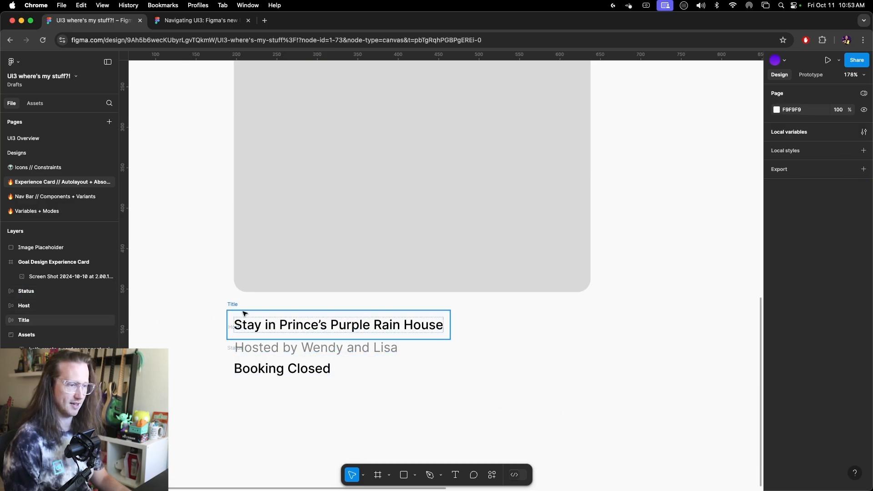
left_click_drag(625, 435, 218, 302)
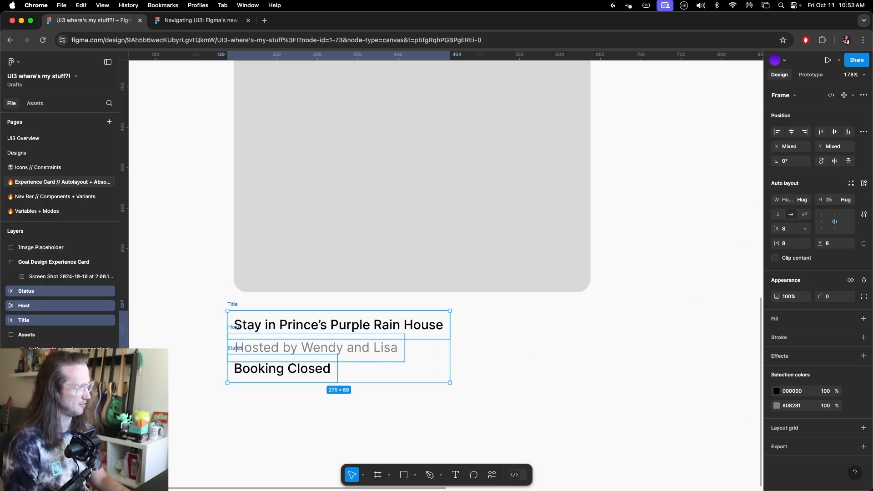
left_click(865, 186)
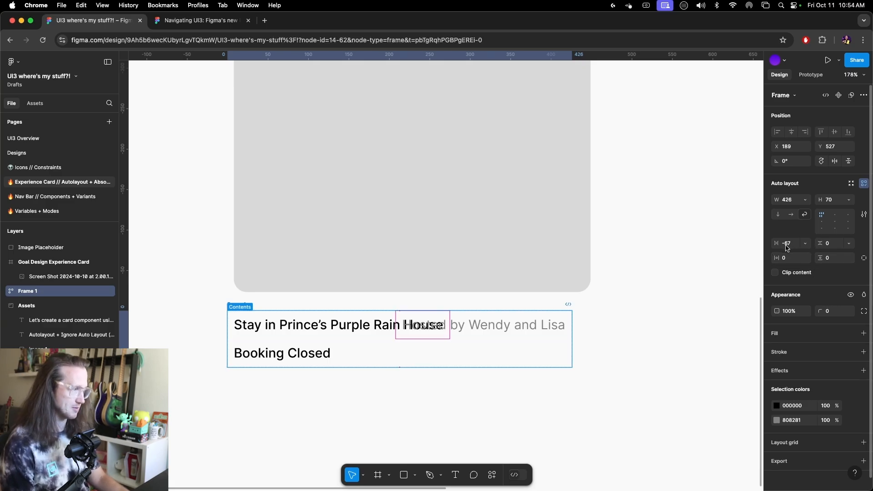
left_click(828, 244)
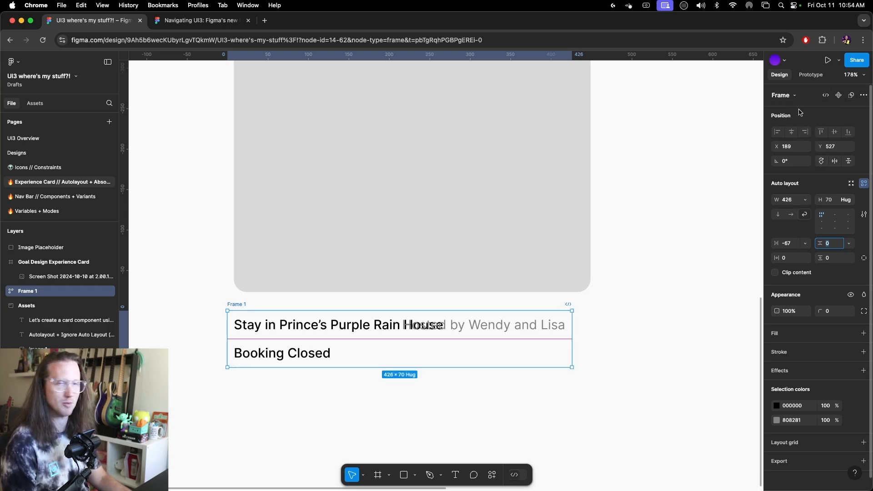
left_click(803, 202)
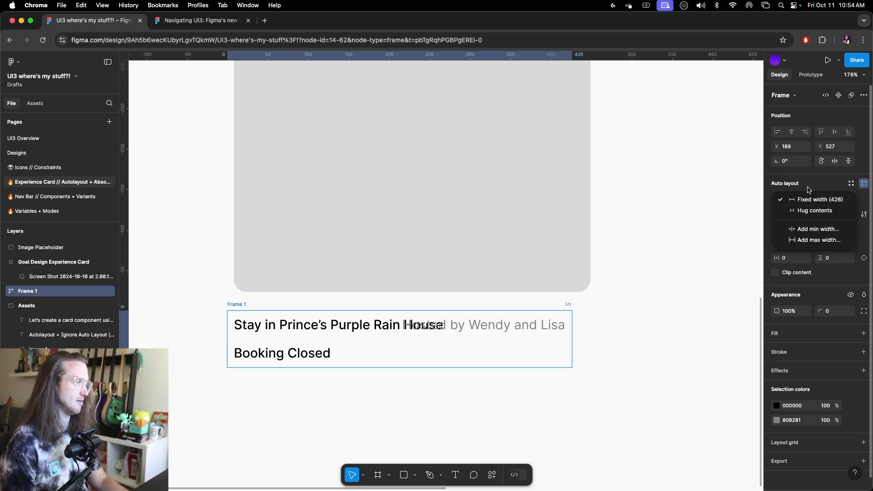
left_click(808, 190)
left_click(788, 201)
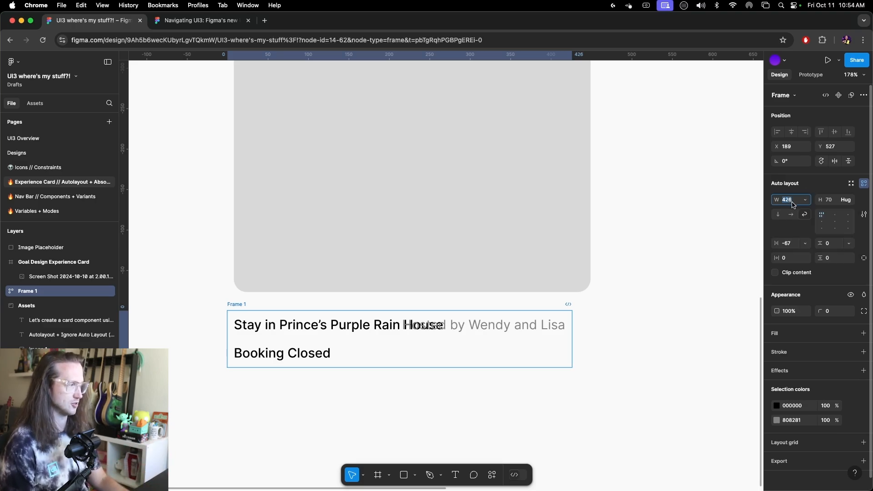
left_click(827, 201)
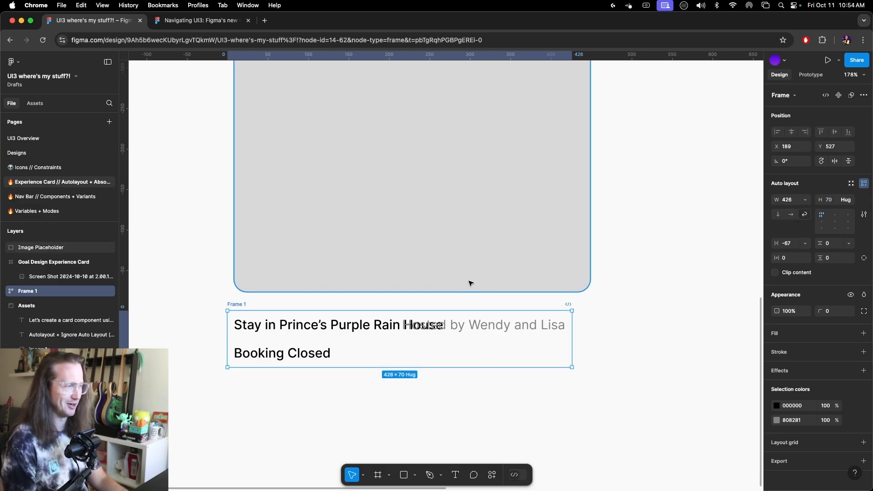
Rename the frame wrapping the three text frames as Card Content and set its auto layout direction to vertical.
key("super+r")
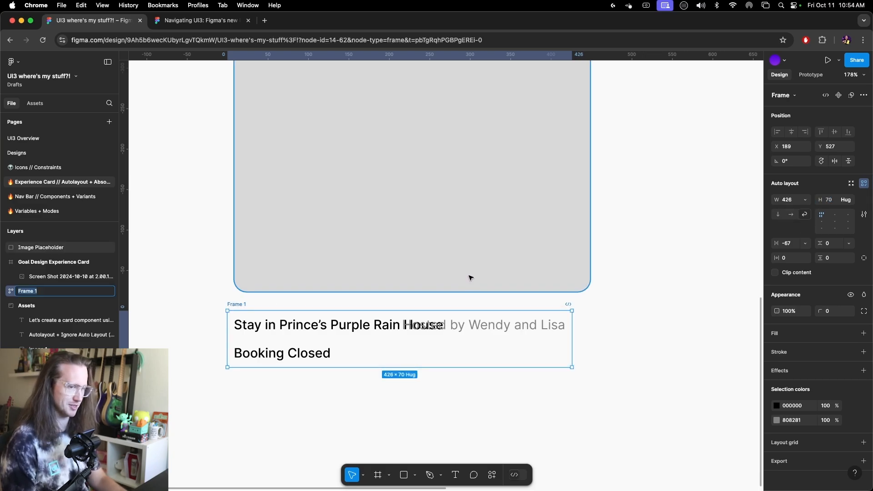
type("C")
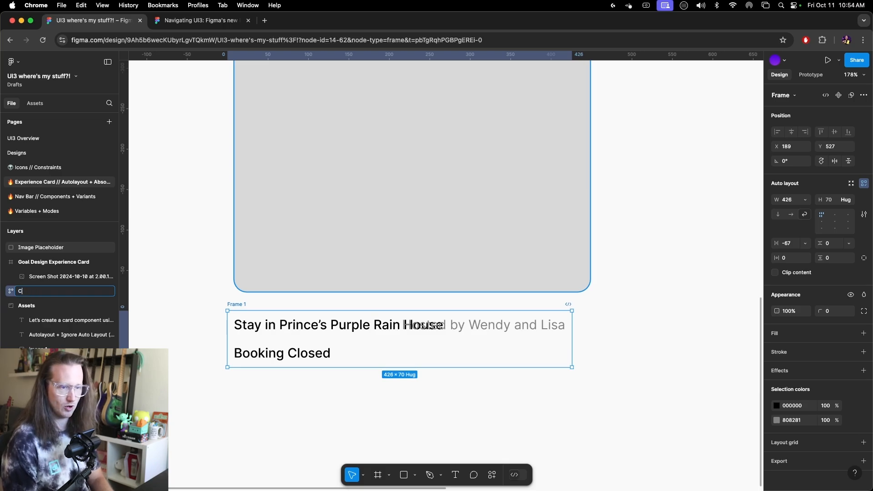
type("ard Conten")
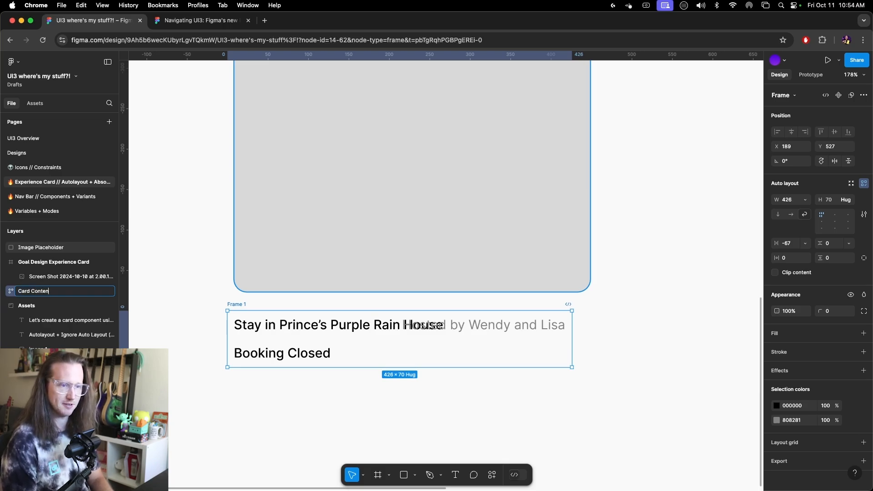
type("t")
key("Return")
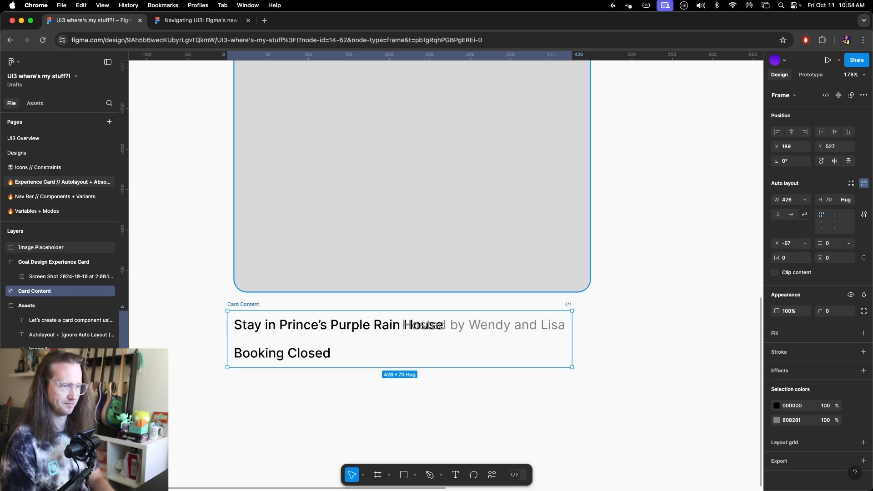
left_click(779, 215)
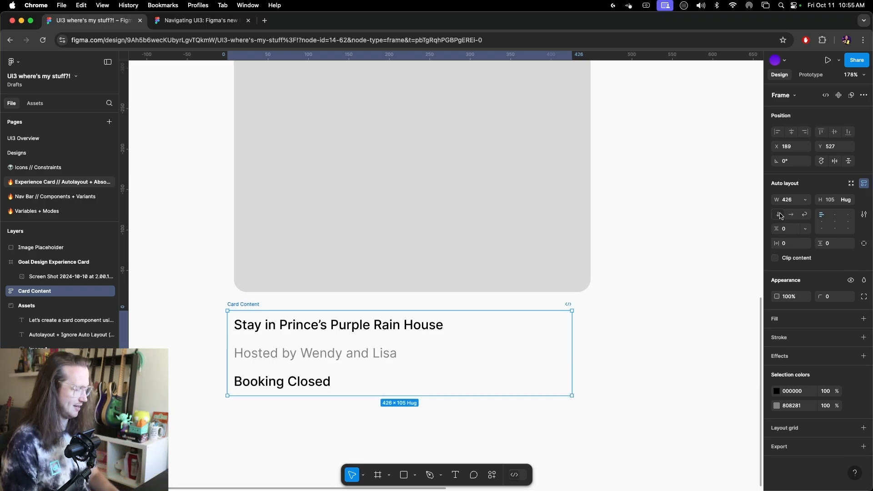
Set the Title, Host and Status frames to fill the container width and align their contents top left.
key("Return")
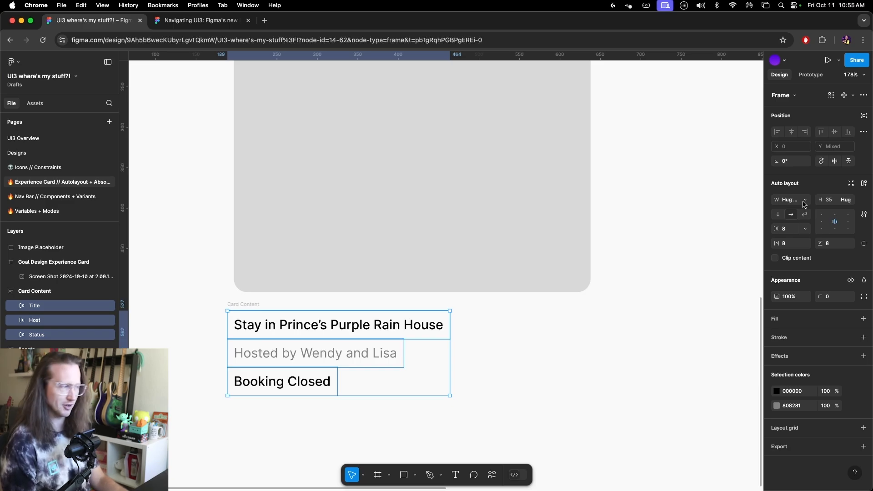
left_click(803, 205)
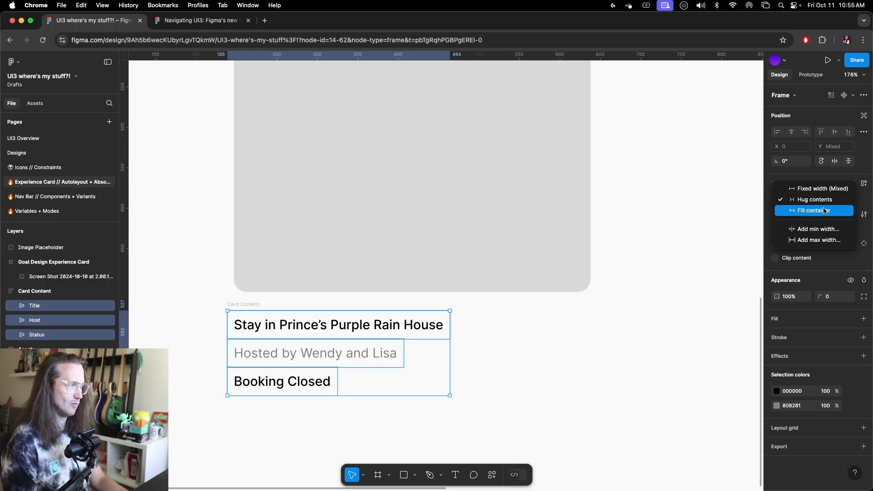
left_click(826, 212)
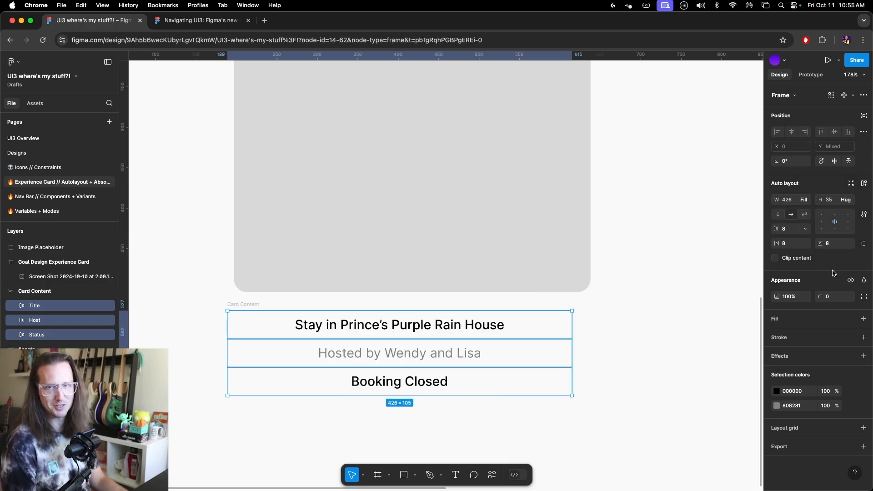
left_click(824, 225)
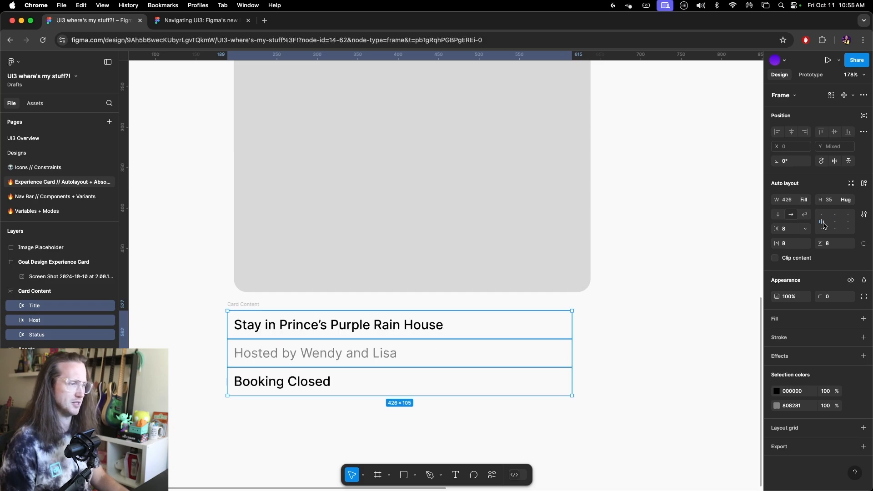
left_click(822, 214)
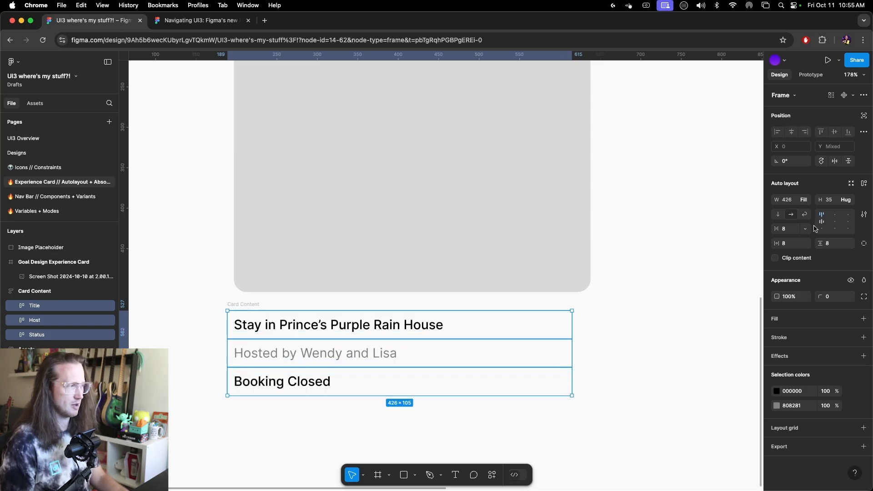
Set the horizontal gap inside the Title, Host and Status frames to 0.
left_click(784, 229)
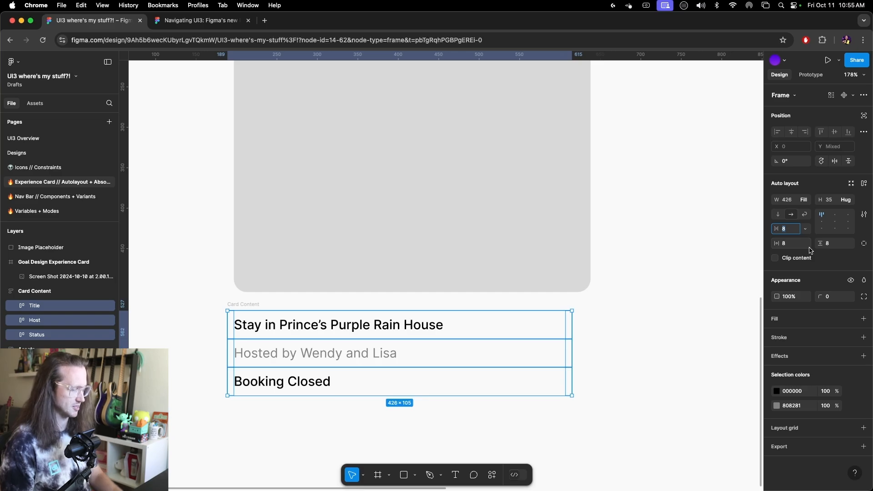
type("0")
key("Return")
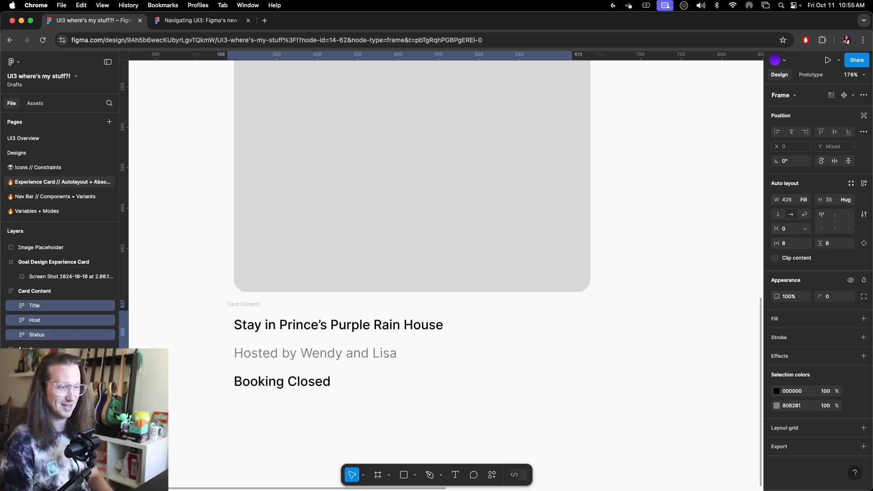
left_click(639, 405)
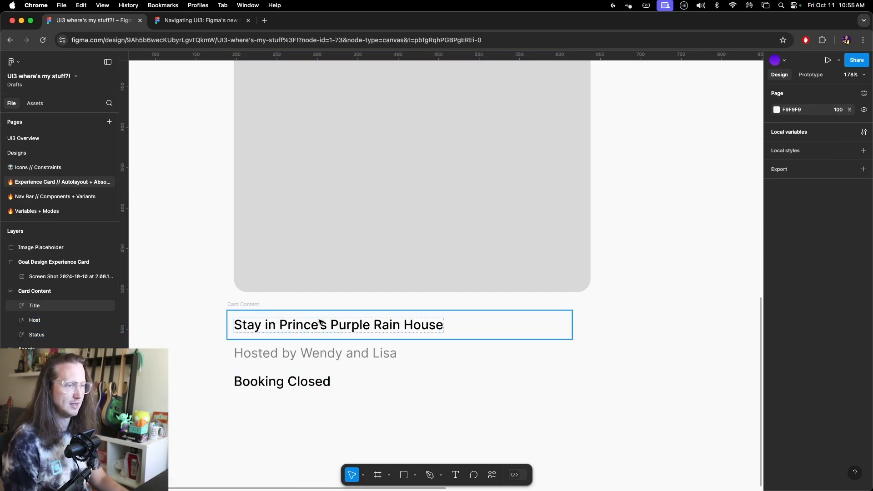
Move the Image Placeholder so its left edge lines up with the Card Content frame.
left_click(320, 323)
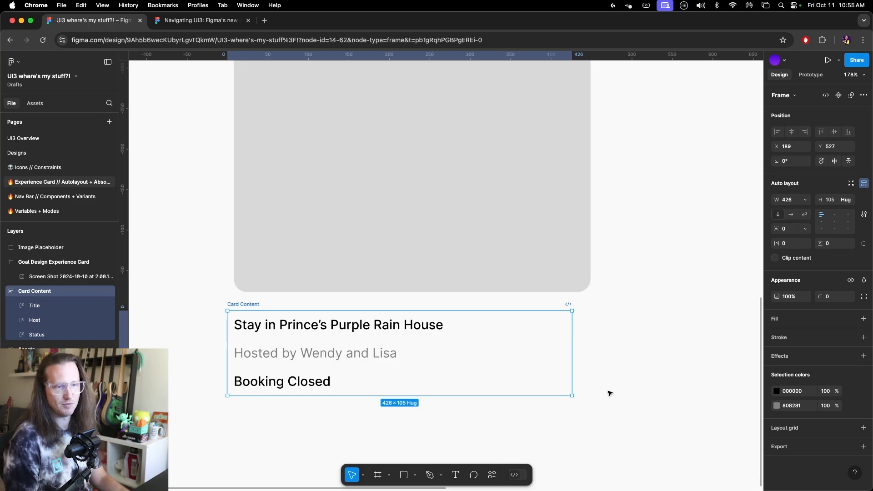
scroll(610, 390, "down", 6)
left_click(436, 289)
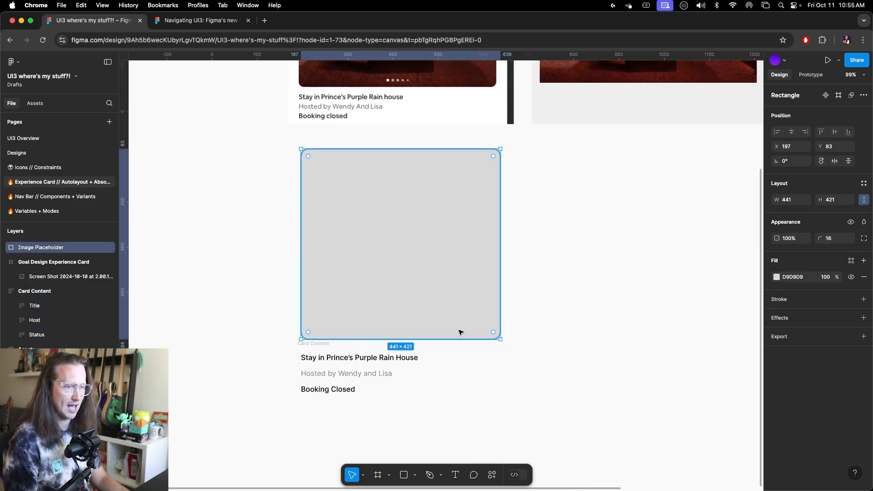
left_click(560, 322)
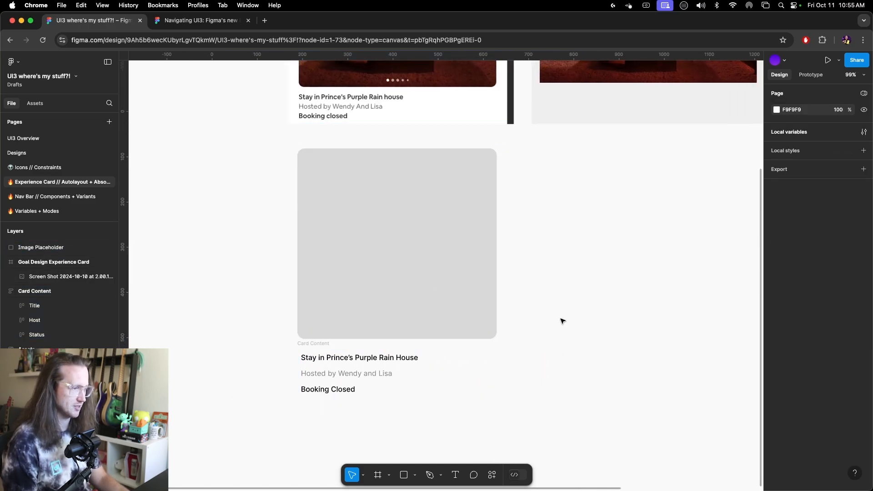
Duplicate the Share Icon from the Assets section to just right of the Image Placeholder's upper corner.
scroll(585, 296, "down", 5)
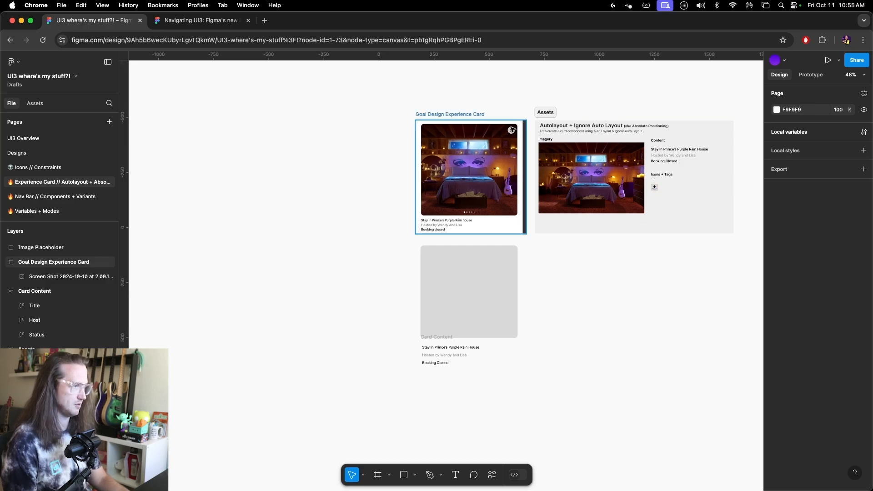
scroll(511, 135, "up", 10)
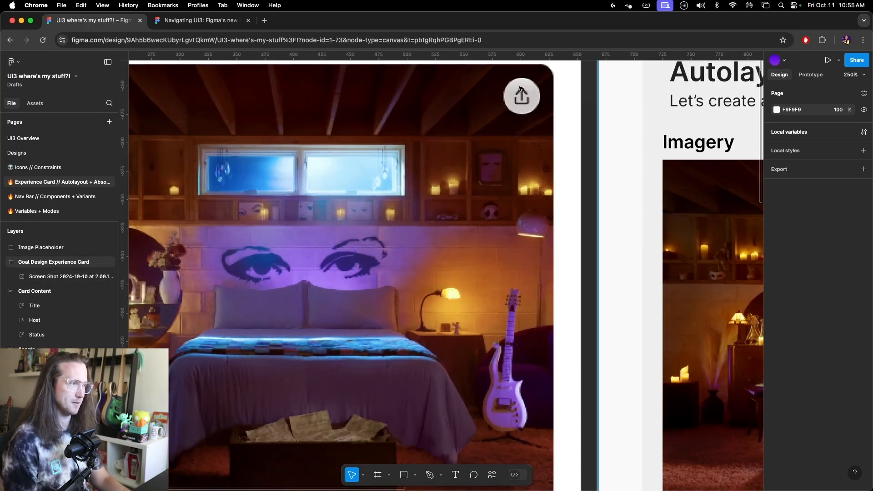
scroll(532, 109, "down", 3)
scroll(531, 109, "down", 5)
scroll(541, 298, "right", 3)
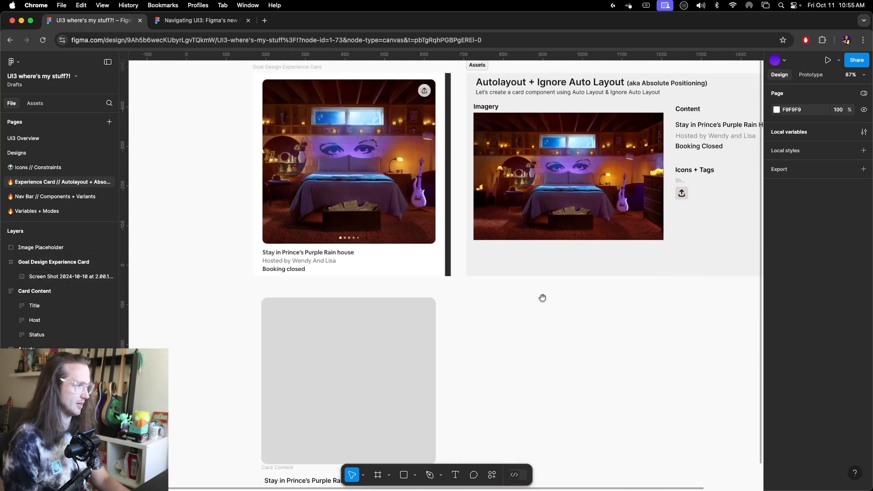
left_click(681, 191)
left_click_drag(683, 185, 465, 310)
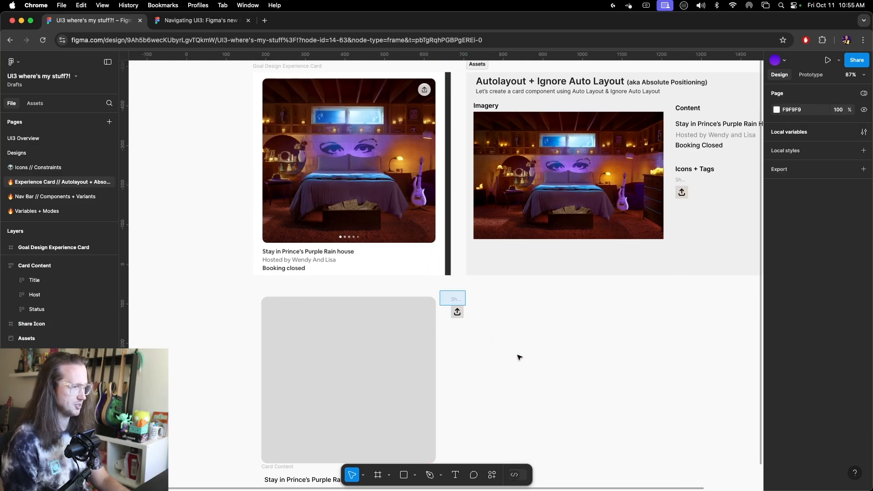
Set the copied Share Icon frame's corner radius to 99.
scroll(452, 332, "up", 5)
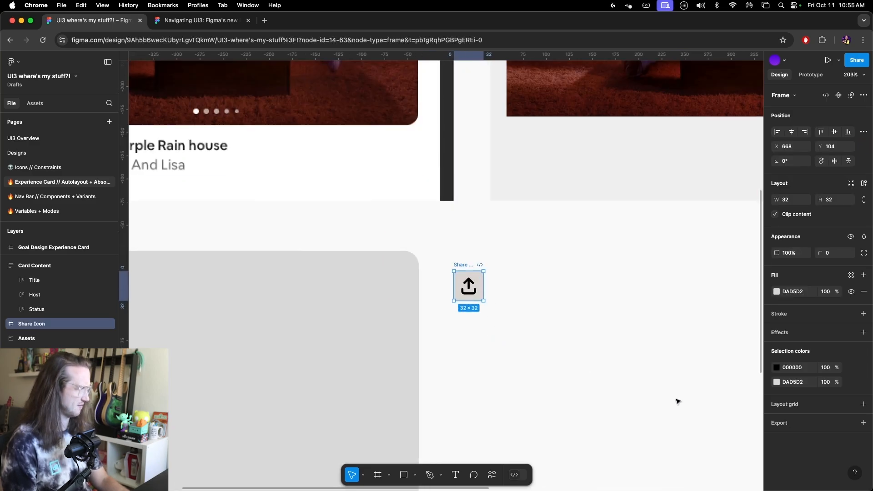
left_click(834, 252)
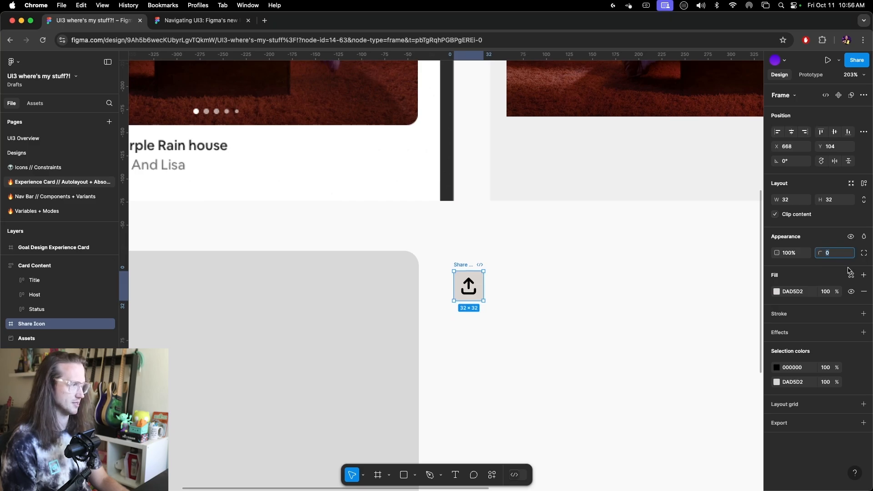
type("99")
key("Return")
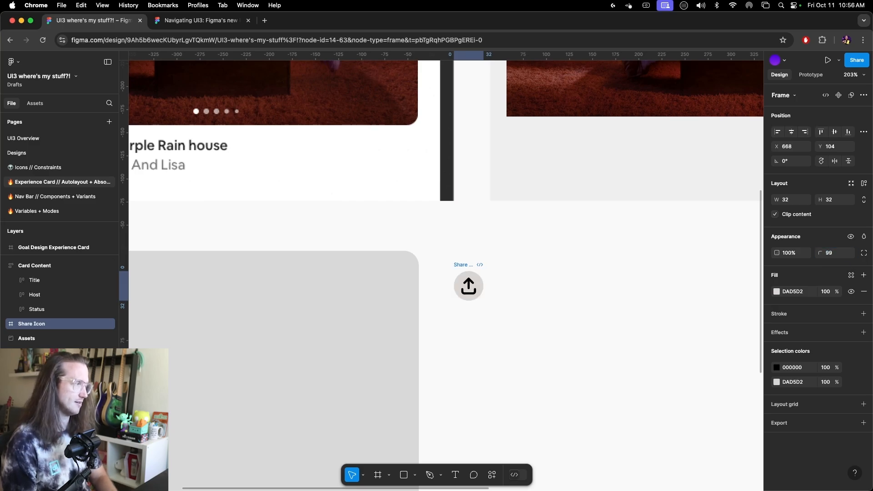
left_click(495, 382)
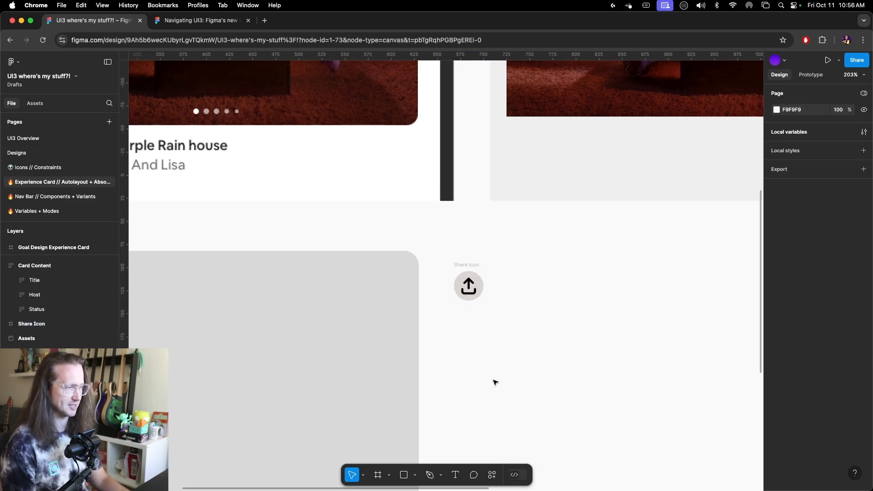
Wrap the Image Placeholder, Share Icon and Card Content together in an auto layout frame with vertical direction.
scroll(532, 362, "down", 5)
left_click_drag(546, 369, 541, 249)
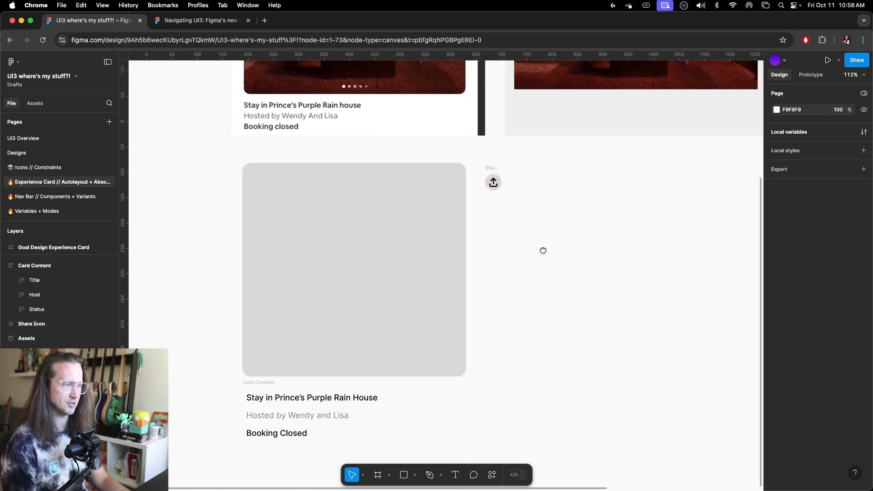
left_click_drag(178, 144, 542, 451)
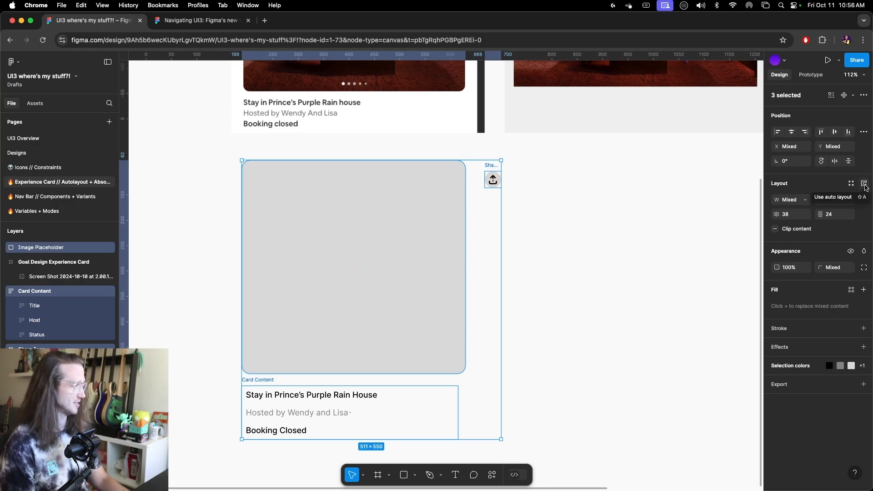
left_click(864, 184)
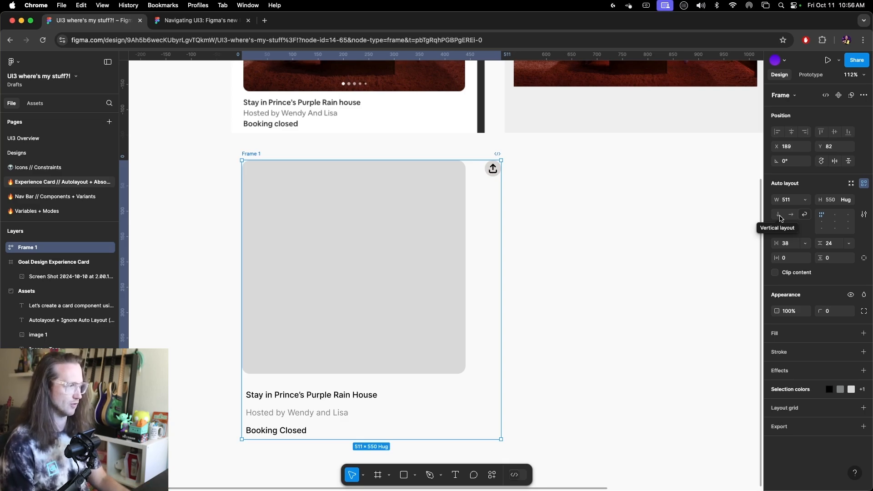
left_click(779, 218)
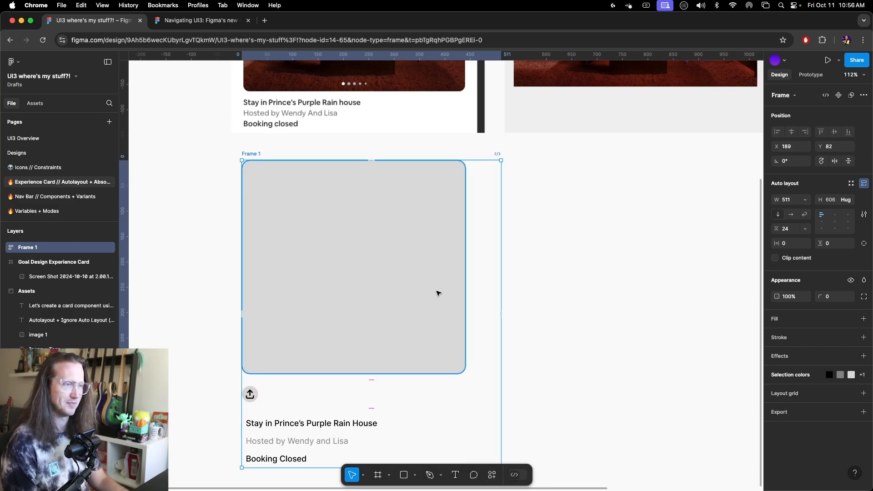
left_click(439, 294)
left_click(253, 395)
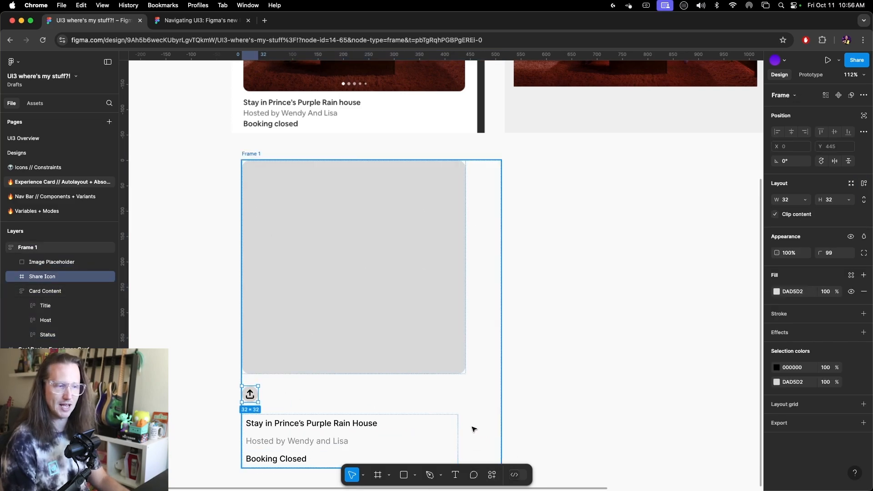
left_click(306, 441)
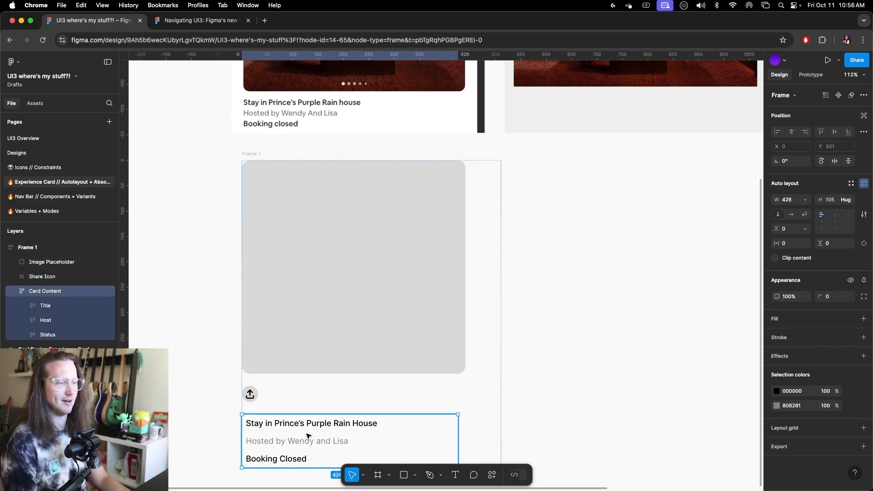
left_click(563, 431)
Make the Share Icon ignore auto layout and place it inside the Image Placeholder's upper-right corner, at about X 400, Y 9.
left_click(251, 395)
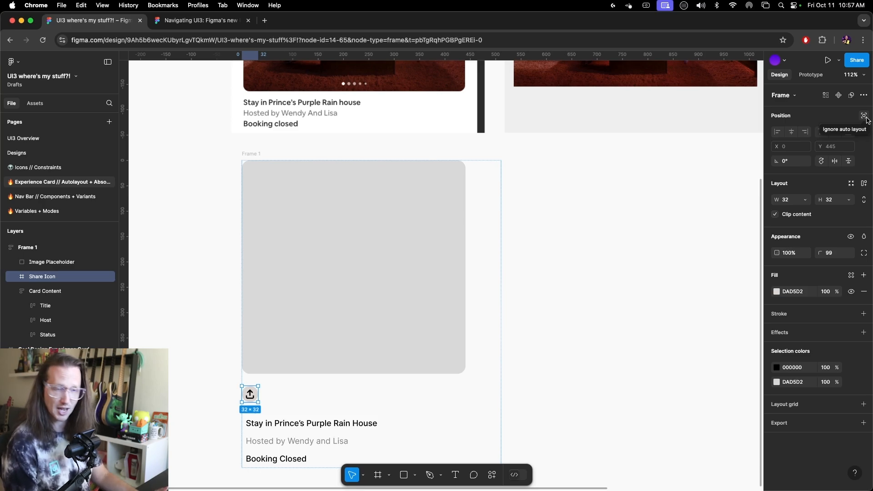
left_click(865, 117)
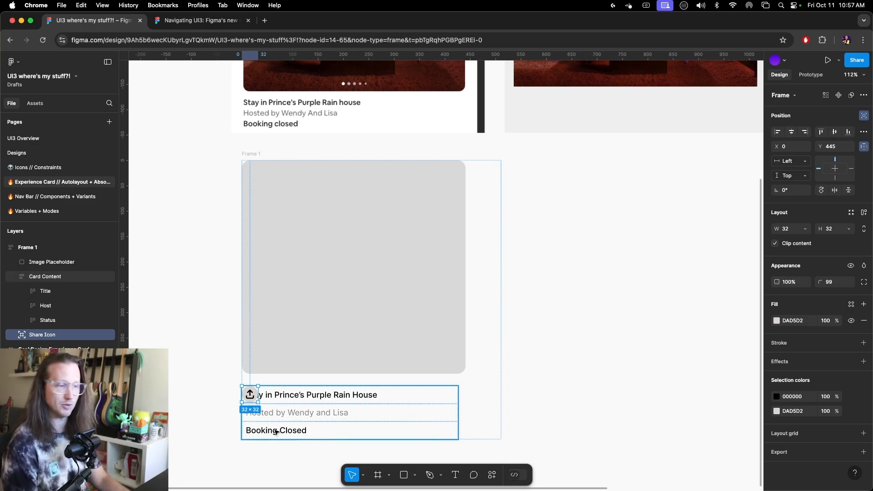
left_click_drag(255, 397, 456, 175)
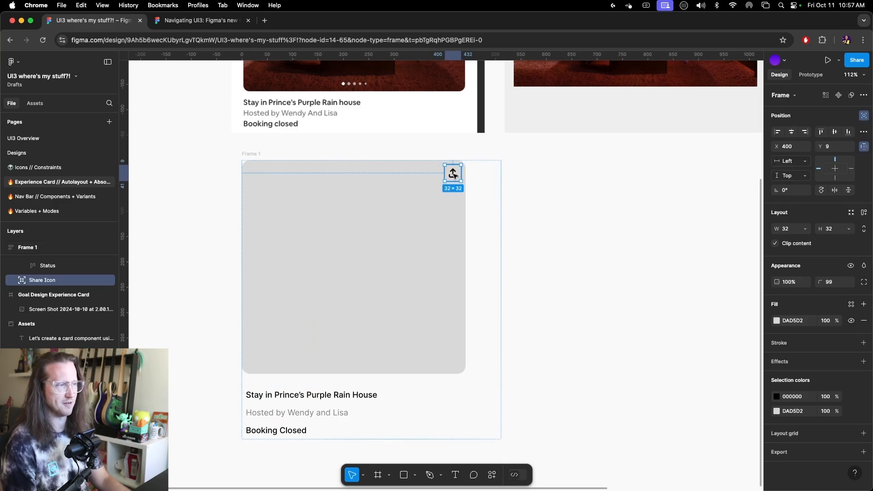
left_click(600, 279)
left_click(452, 173)
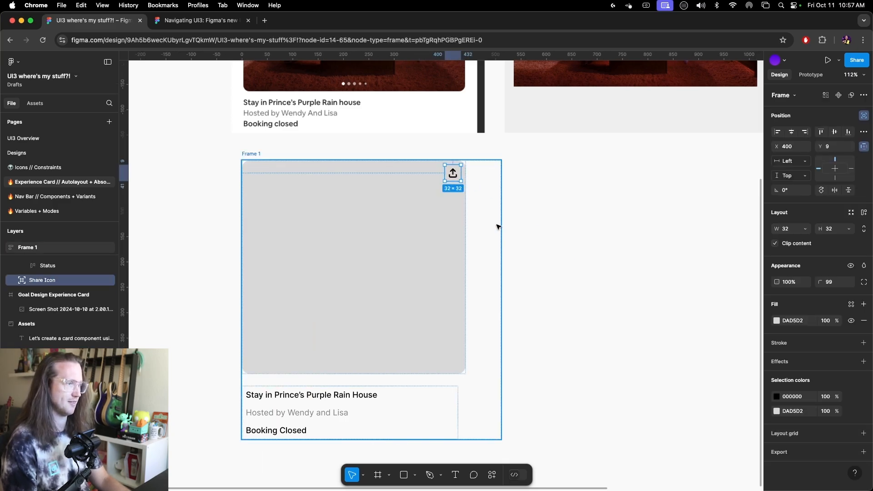
Set the width of the outer auto layout frame to hug its contents.
left_click(255, 156)
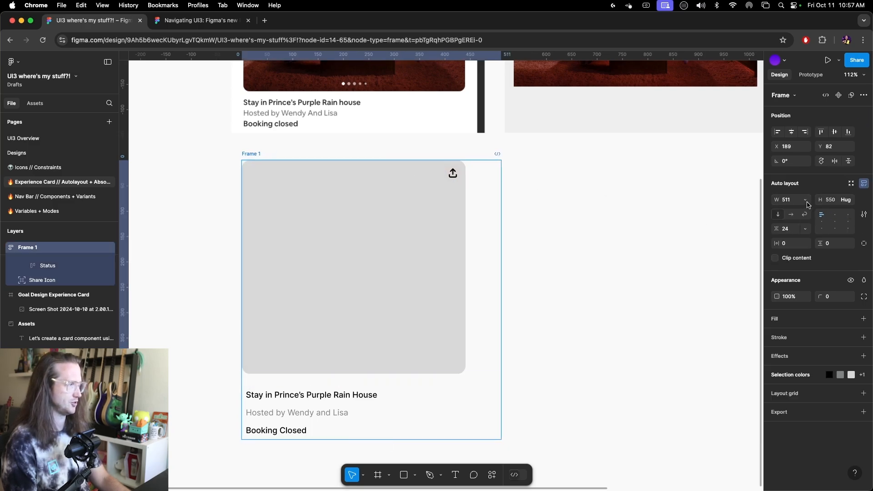
left_click(805, 199)
left_click(798, 211)
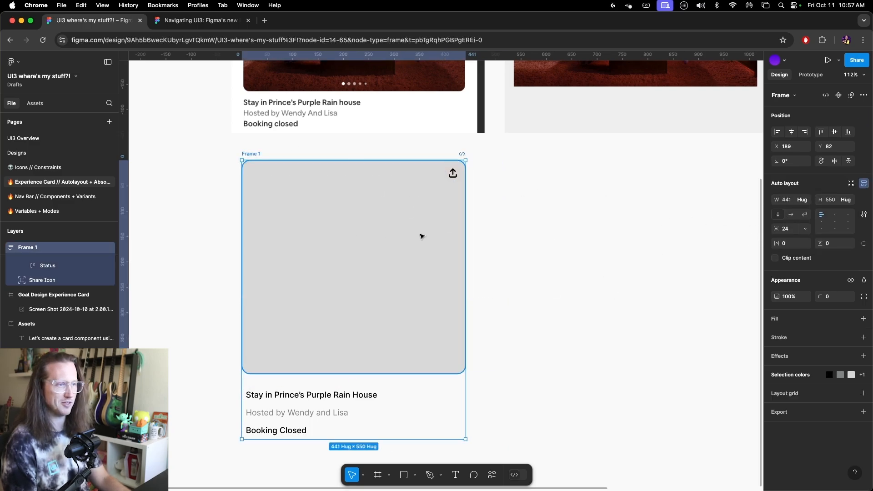
left_click(315, 147)
left_click(253, 155)
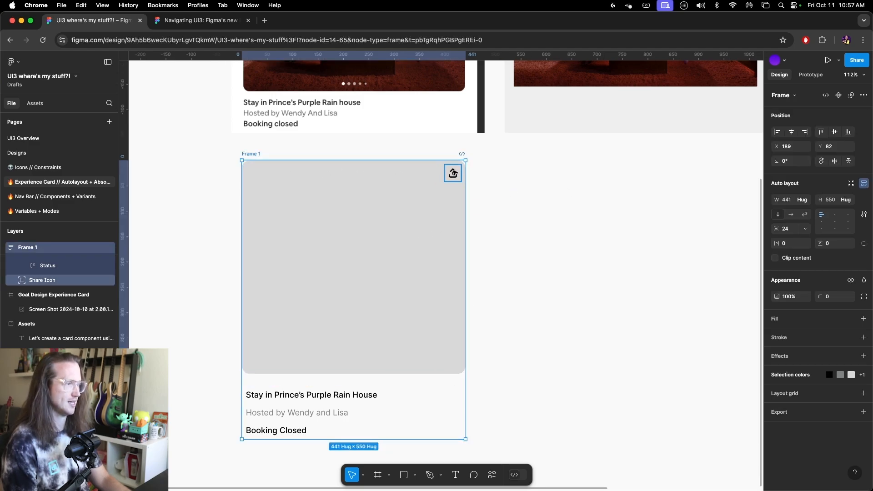
Set the Share Icon's horizontal constraint to Right.
left_click(453, 174)
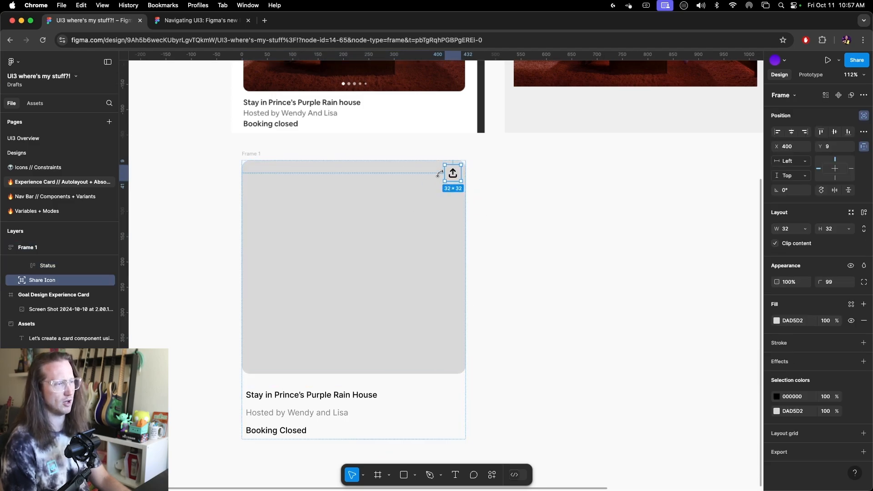
left_click(851, 169)
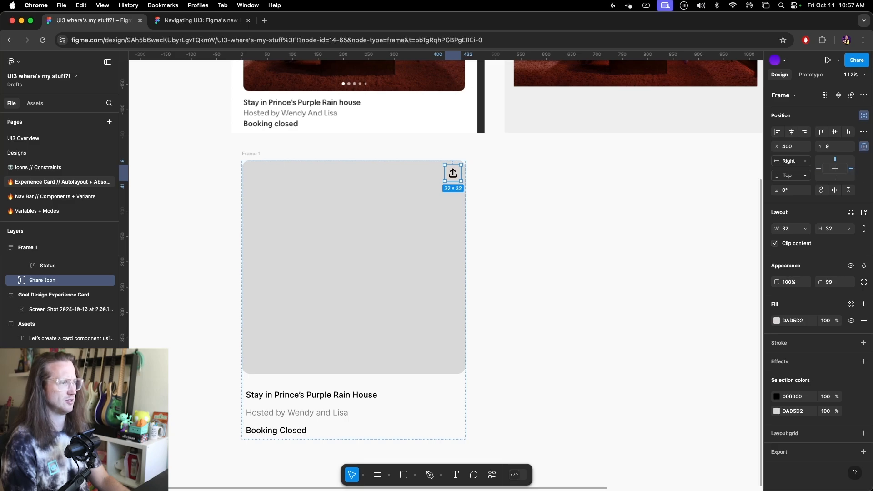
left_click(667, 240)
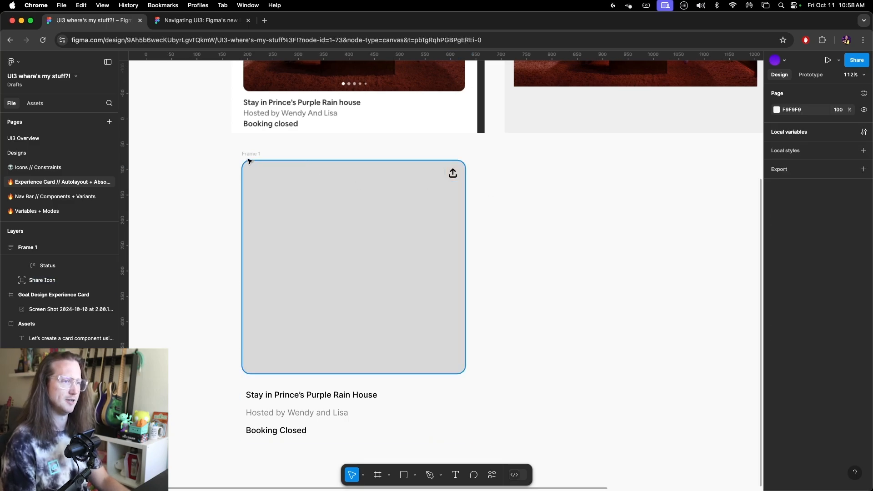
Rename the outer auto layout frame to Card.
left_click(251, 155)
key("super+r")
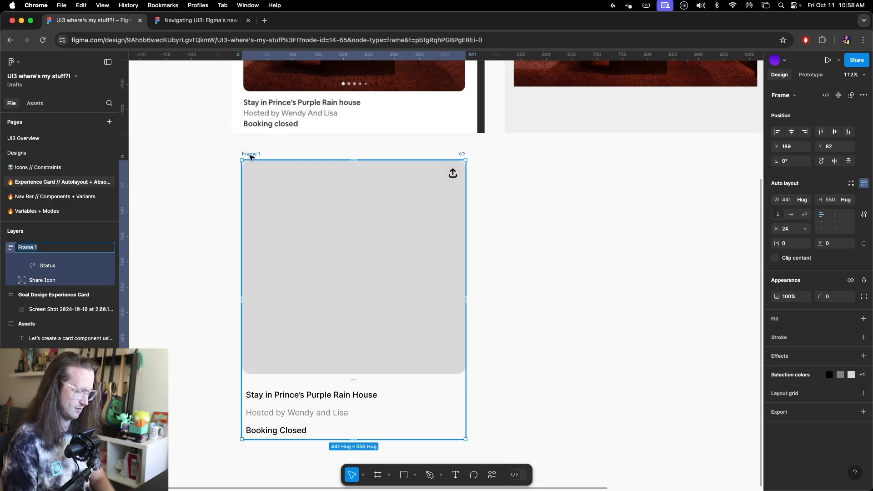
type("Card")
key("Return")
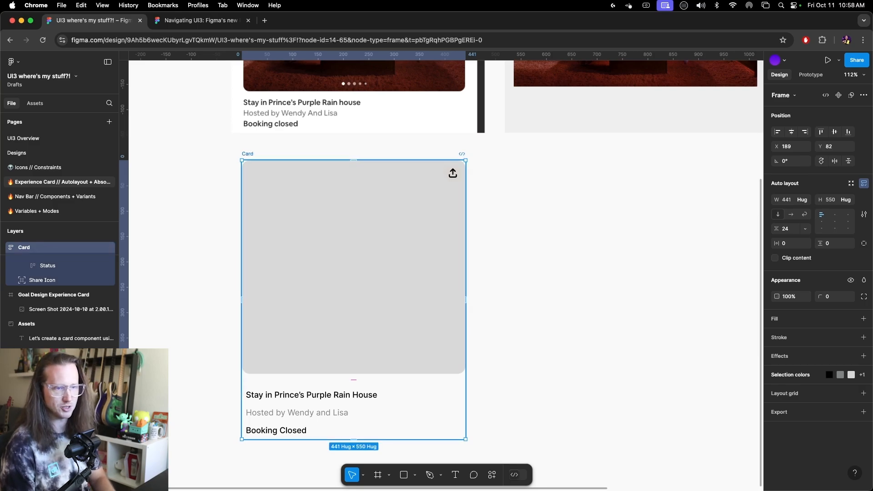
Look through the layers nested in the Card frame and collapse its Card Content layer.
left_click(3, 247)
left_click(3, 247)
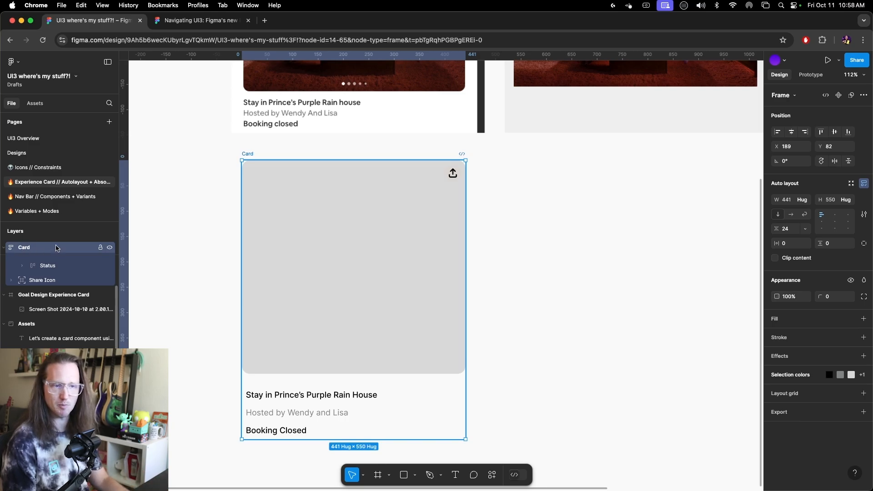
left_click(39, 266)
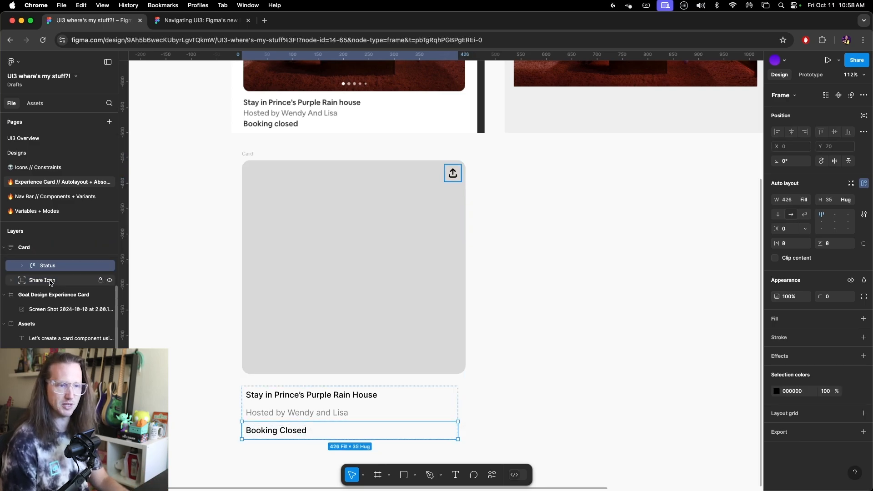
left_click(50, 281)
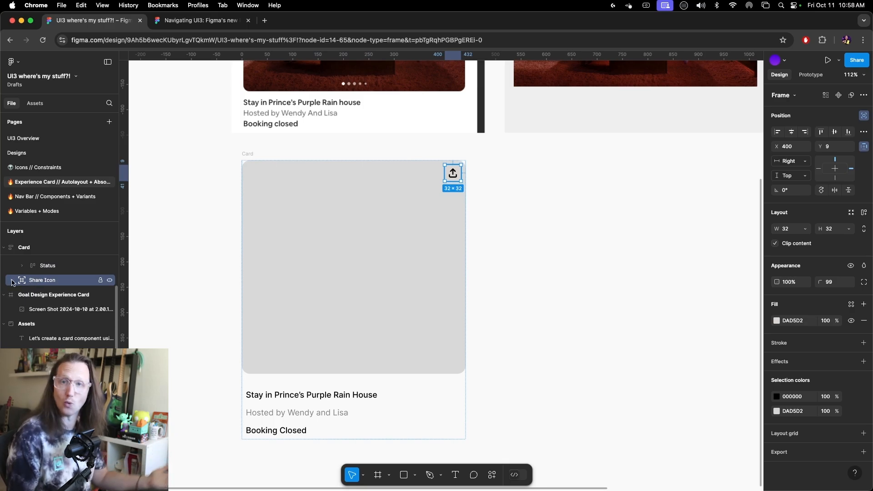
left_click(45, 266)
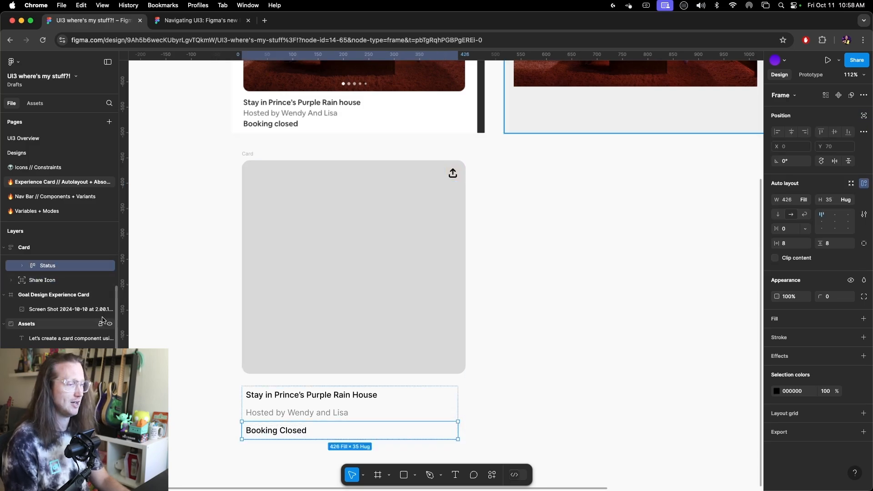
left_click(21, 266)
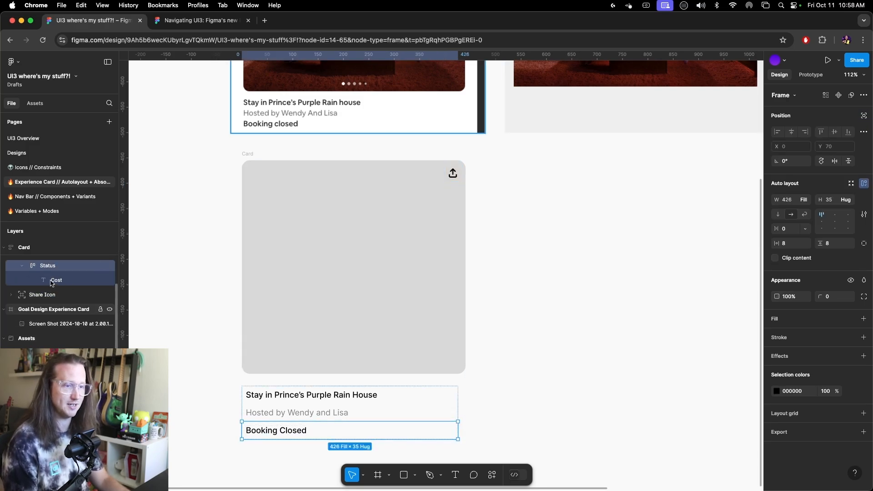
left_click(22, 266)
scroll(25, 295, "up", 3)
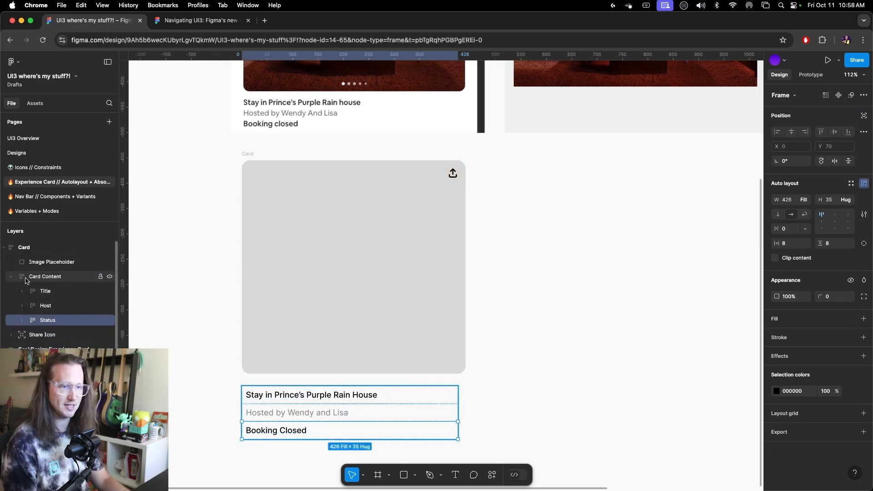
left_click(27, 278)
left_click(11, 276)
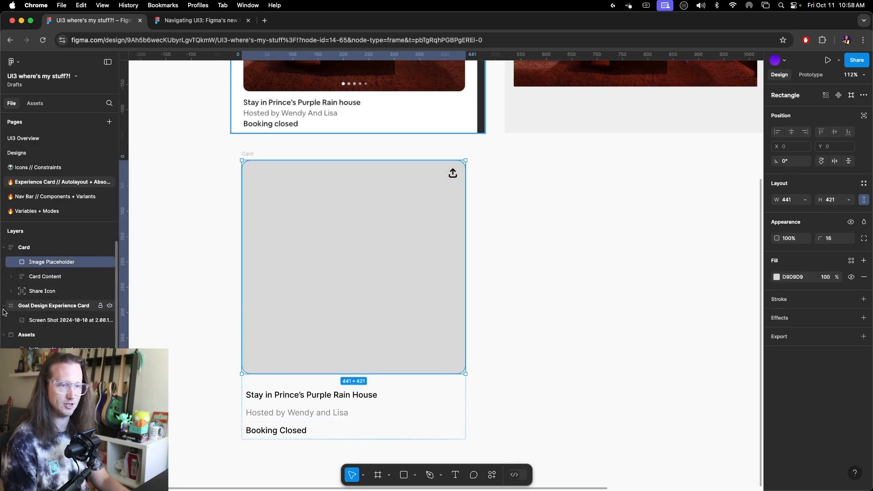
left_click(523, 265)
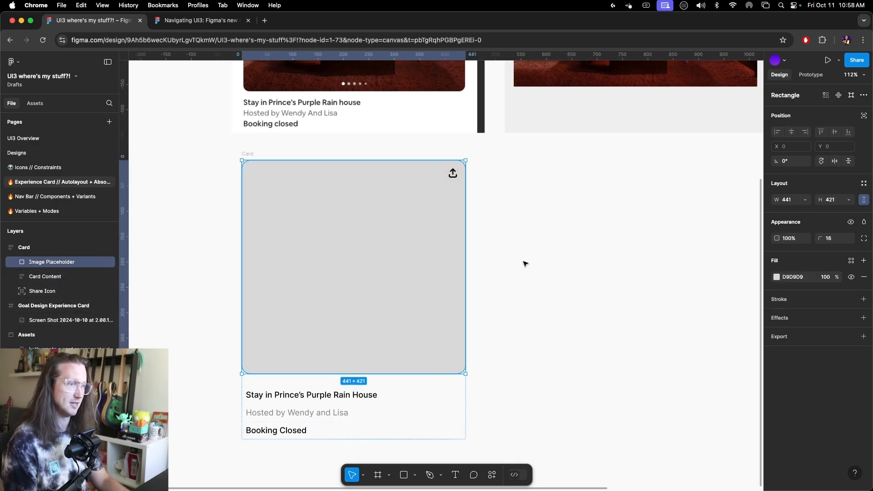
Wrap the Image Placeholder rectangle inside the Card in its own frame.
left_click(247, 153)
scroll(461, 318, "down", 5)
scroll(476, 304, "right", 2)
scroll(475, 304, "right", 2)
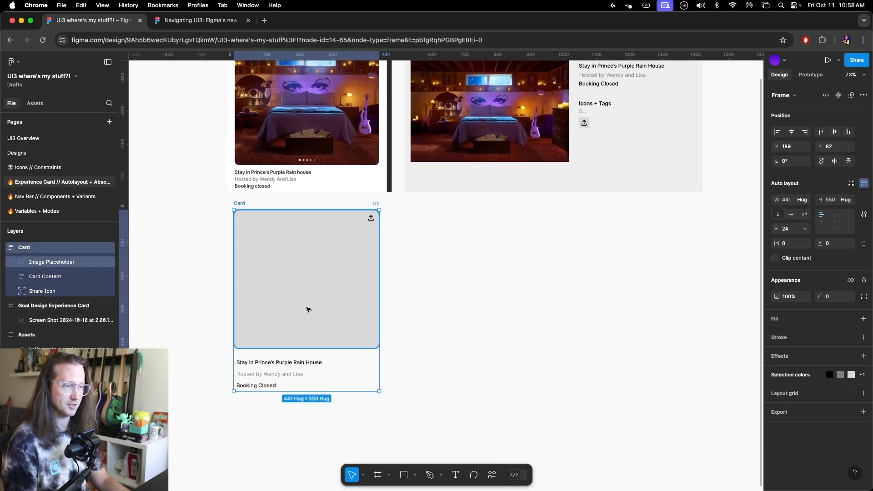
left_click(307, 308)
scroll(241, 271, "up", 5)
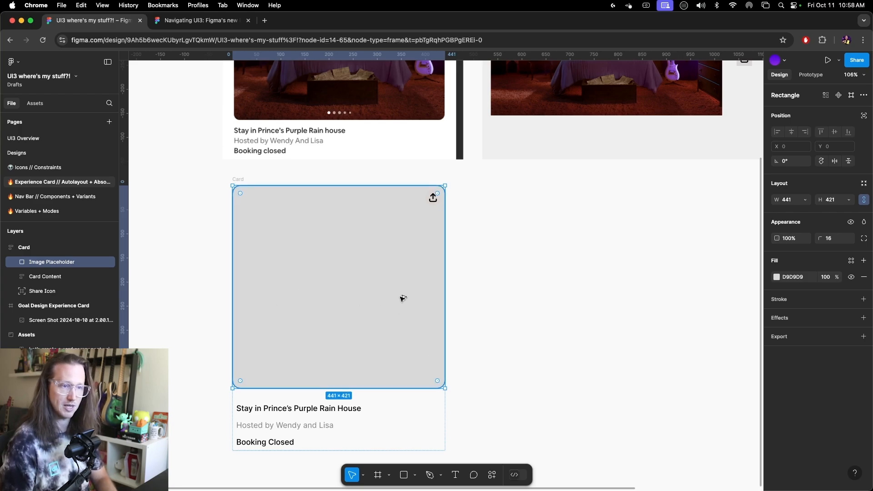
key("super+alt+g")
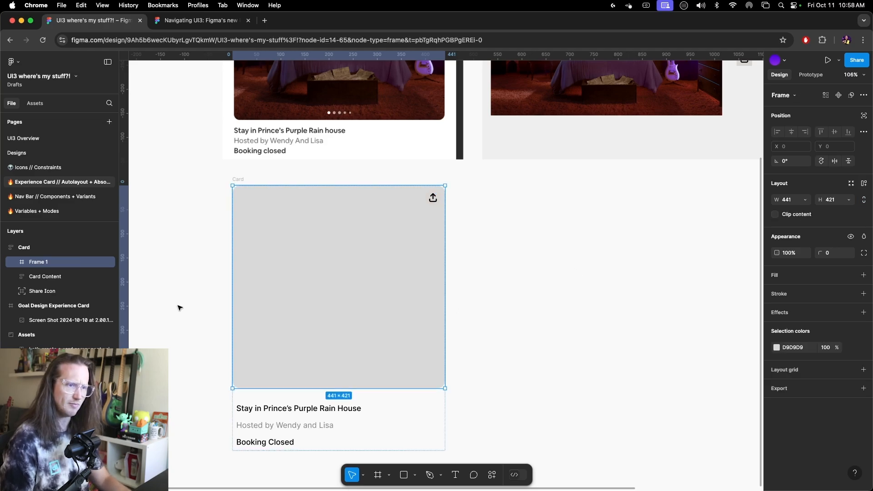
Rename the frame around the placeholder rectangle to Image Placeholder.
double_click(38, 262)
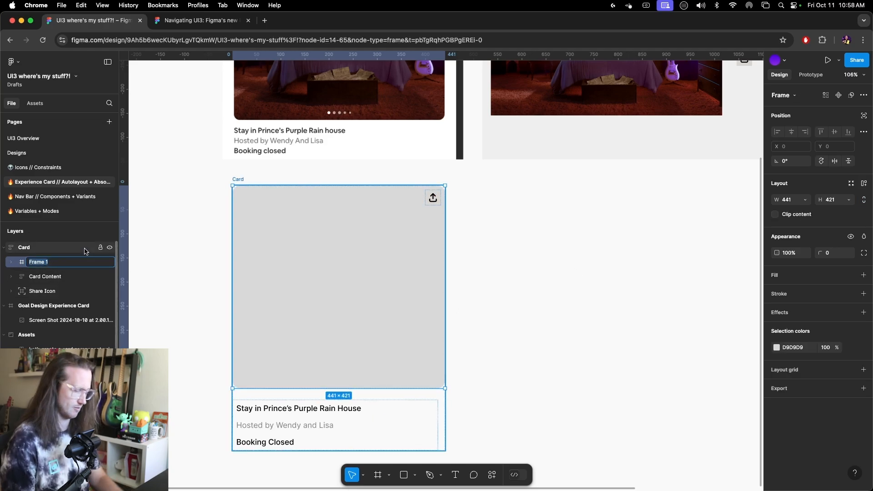
type("Image Plac")
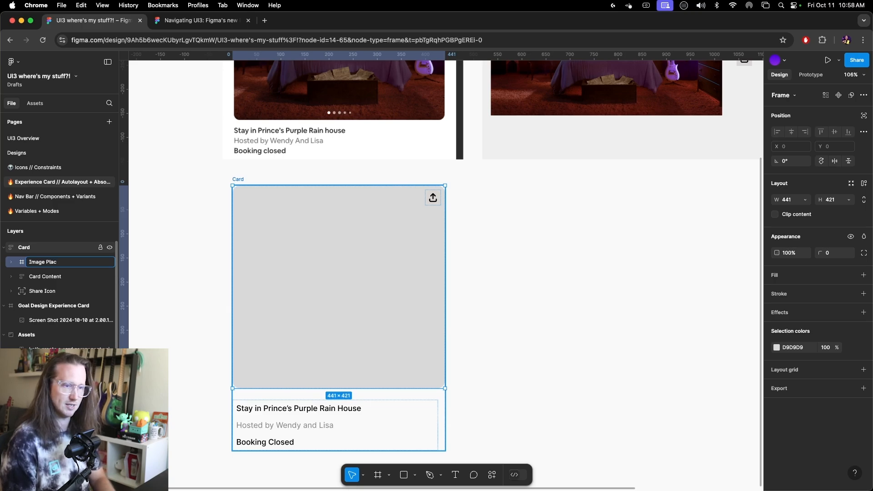
type("eholder")
key("Return")
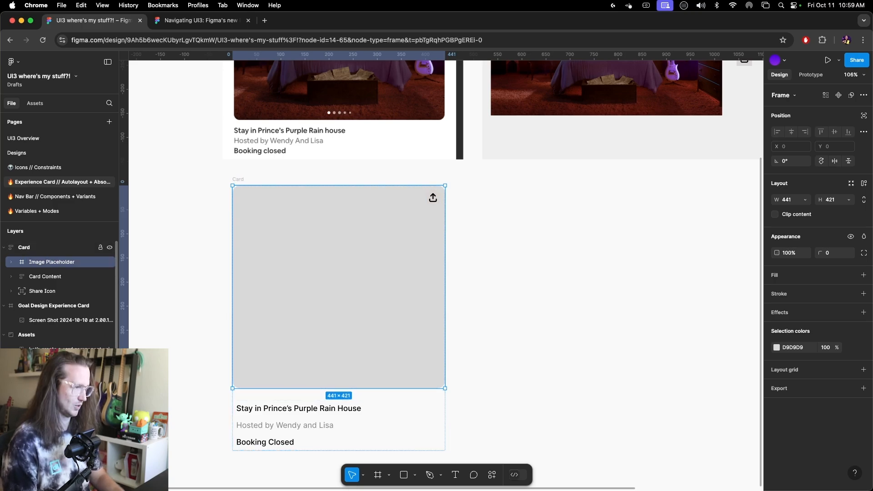
left_click(485, 348)
Duplicate the Card to the right of the original, level with it and about 77 px away, below the Assets section.
scroll(439, 367, "down", 5)
scroll(439, 366, "right", 1)
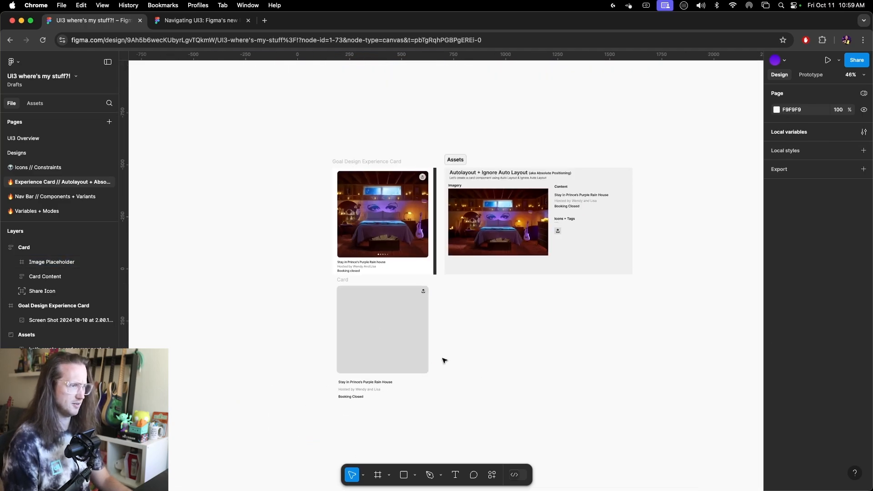
left_click(386, 325)
left_click_drag(386, 326, 492, 326, "alt")
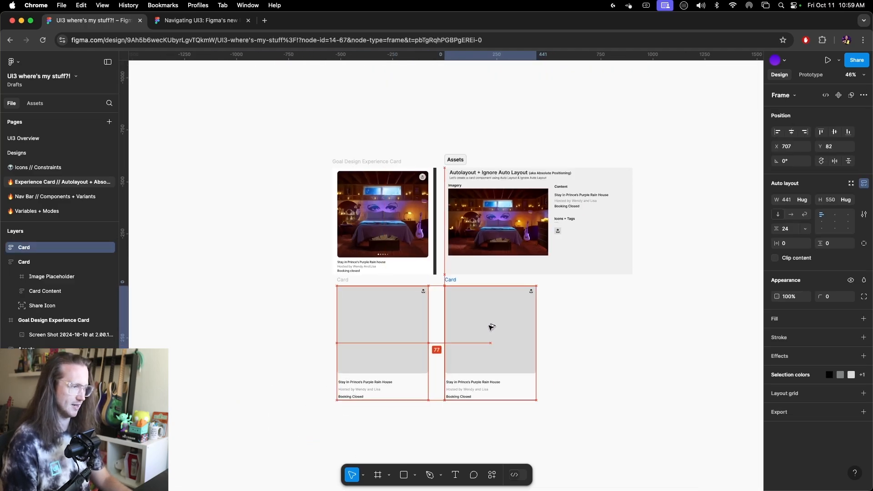
scroll(612, 341, "right", 2)
left_click(522, 320)
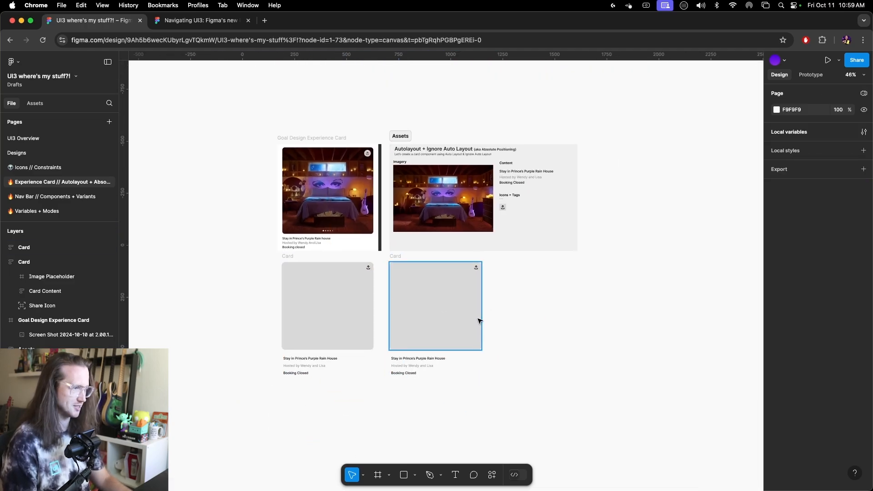
Copy the properties of the room photo in the Assets section and paste them onto the duplicated Card's Image Placeholder rectangle.
left_click(442, 220)
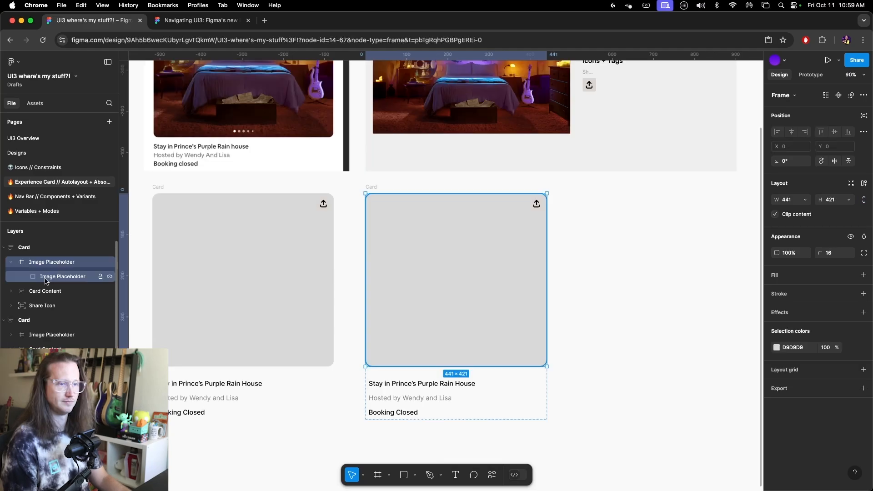
left_click(55, 279)
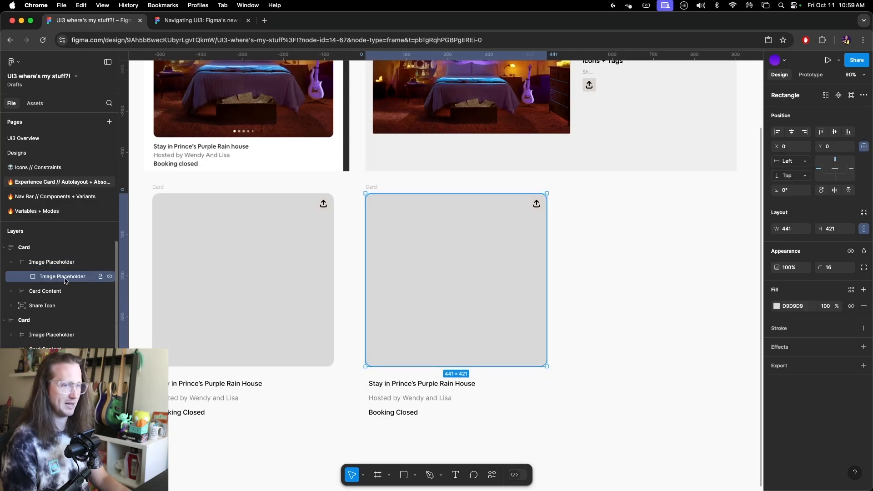
right_click(424, 269)
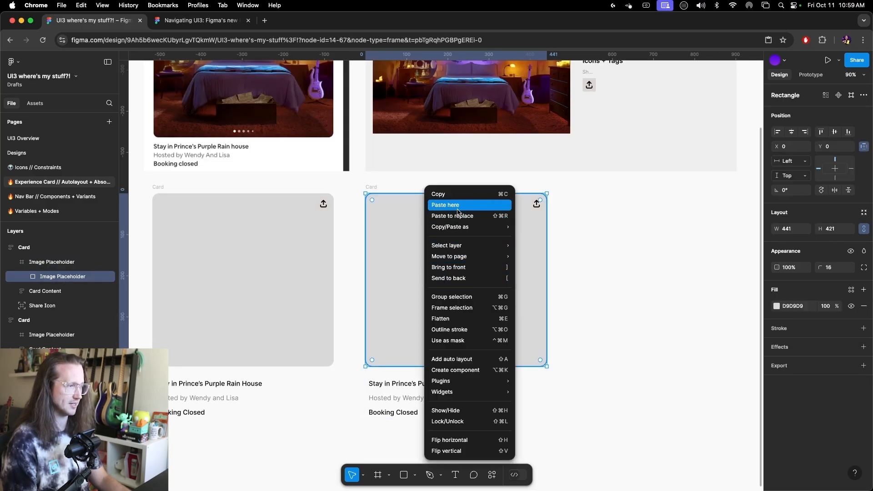
mouse_move(462, 224)
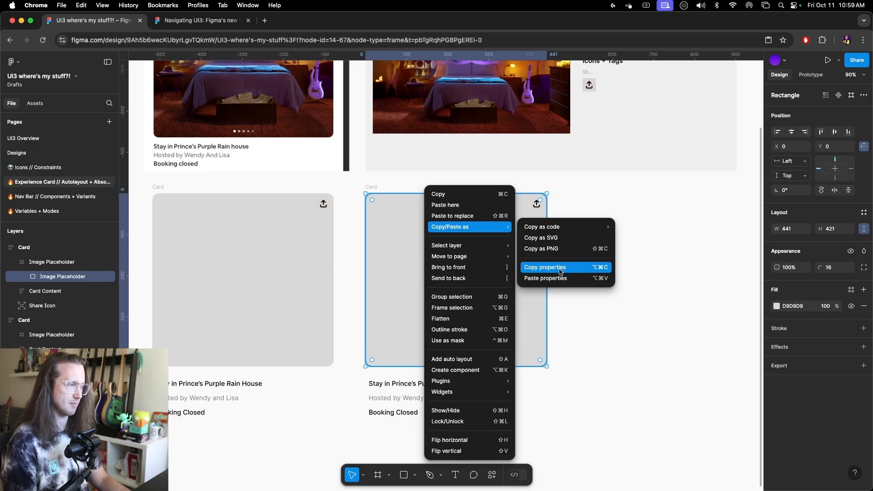
left_click(568, 280)
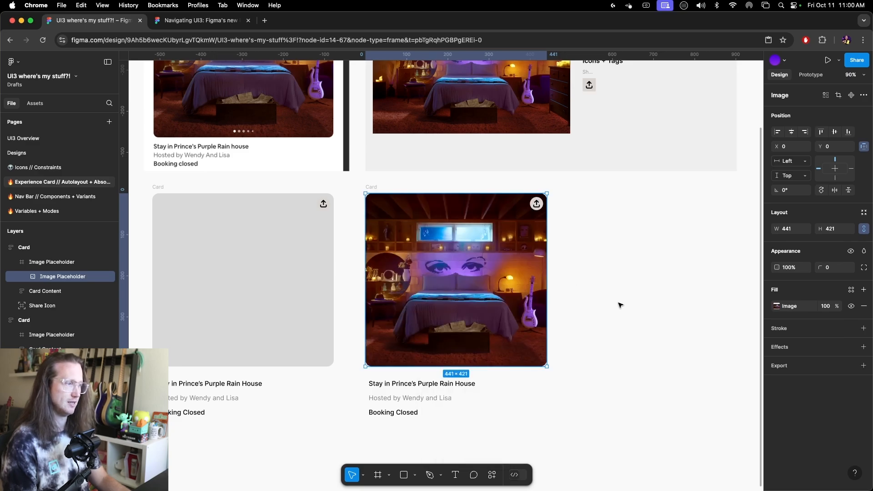
left_click(623, 315)
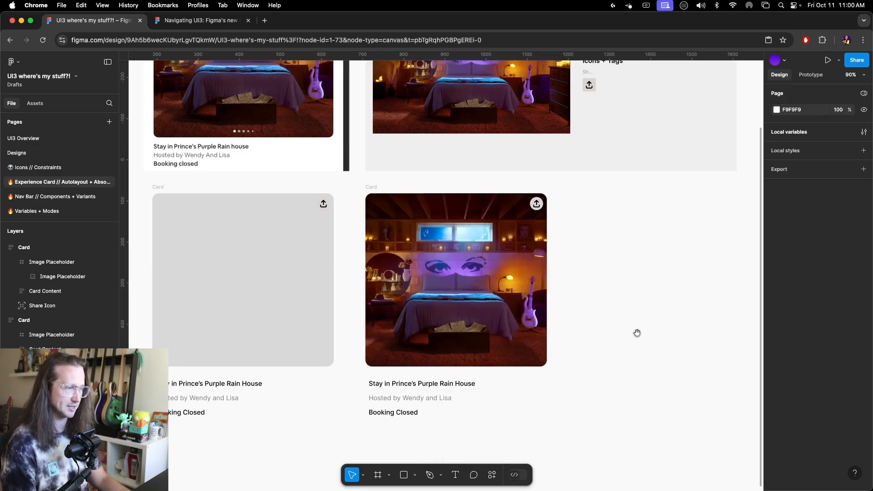
Make the Card Content in the photo Card fill the container's width.
scroll(617, 327, "down", 5)
scroll(618, 326, "right", 3)
scroll(617, 326, "down", 1)
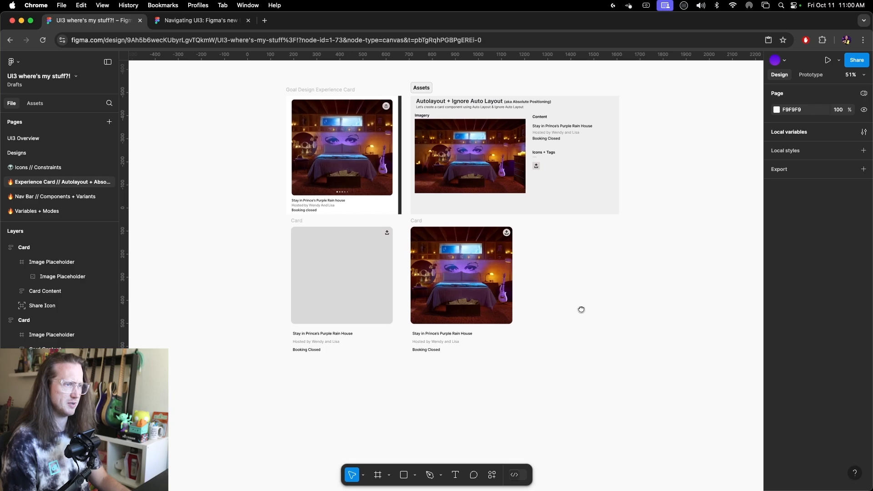
left_click(415, 226)
left_click(416, 221)
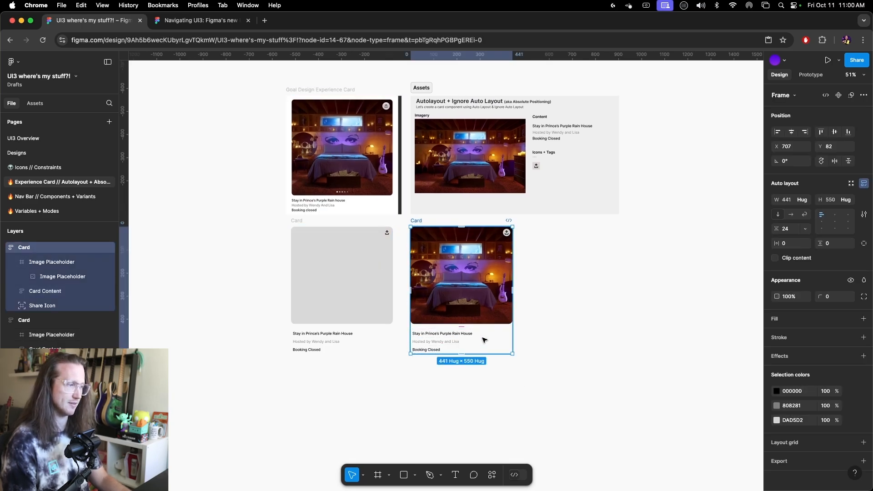
scroll(483, 342, "up", 3)
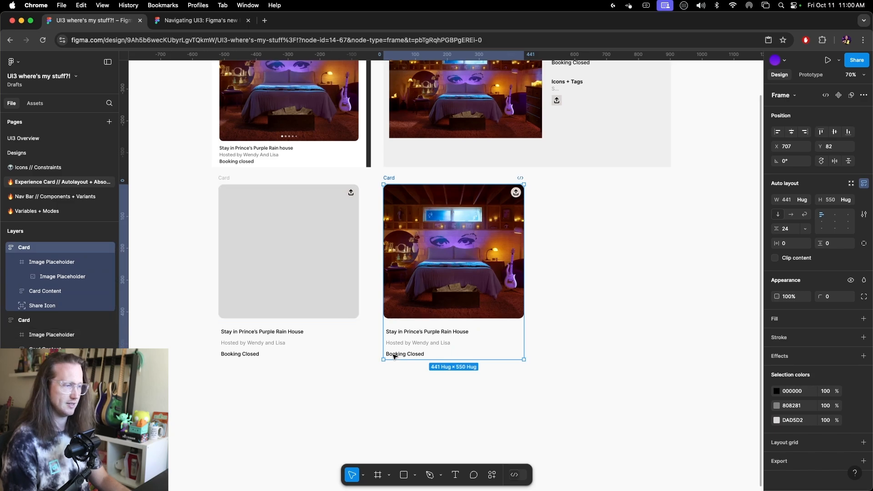
left_click(506, 339)
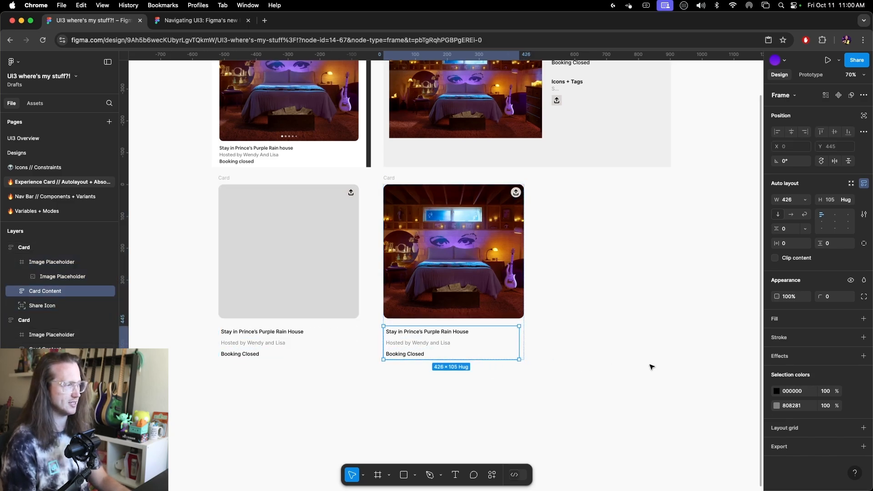
left_click(805, 200)
left_click(801, 221)
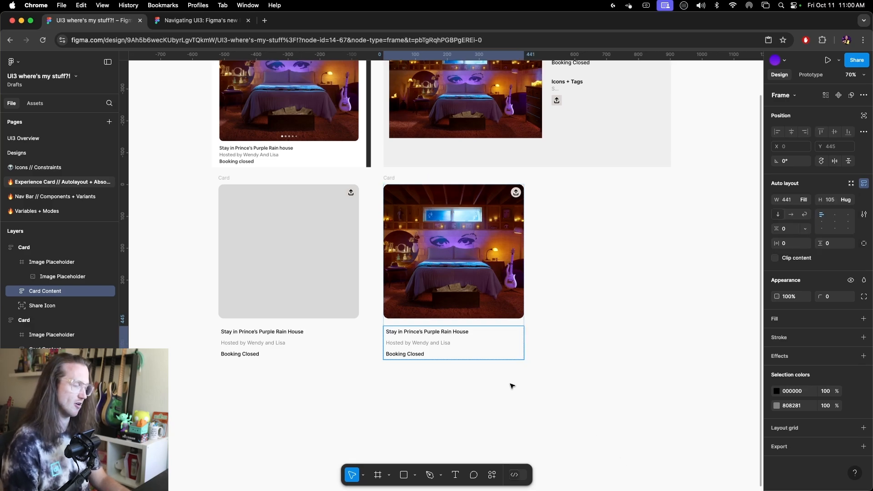
Set the auto layout vertical gap of the photo Card to 8.
left_click(573, 385)
left_click(390, 178)
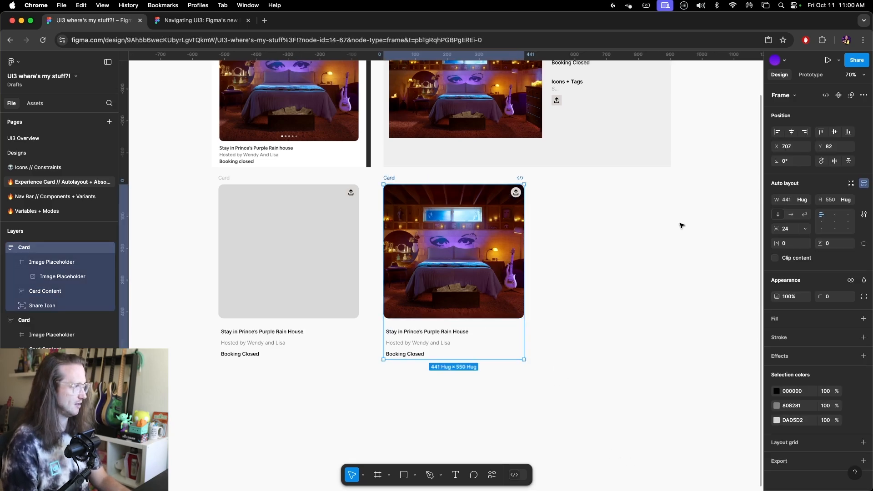
left_click(791, 232)
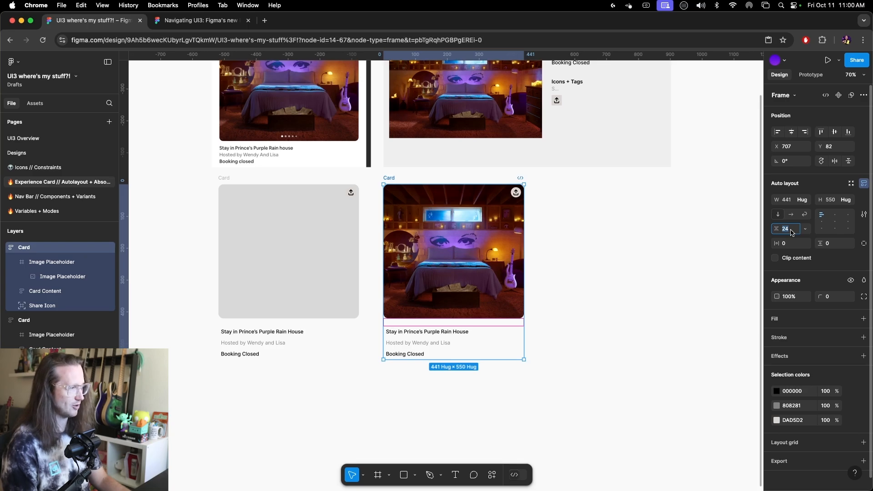
type("8")
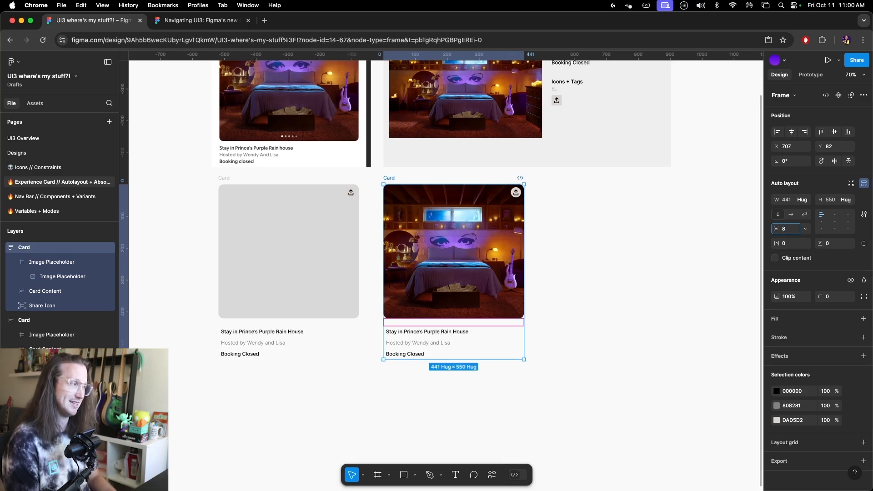
key("Return")
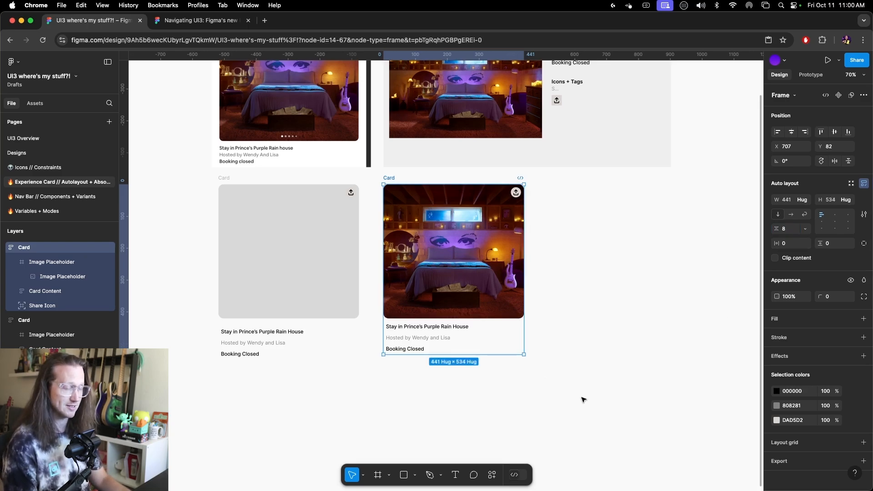
Set the vertical padding of the Title, Host and Status frames inside the photo Card's Card Content to 4.
left_click(22, 291)
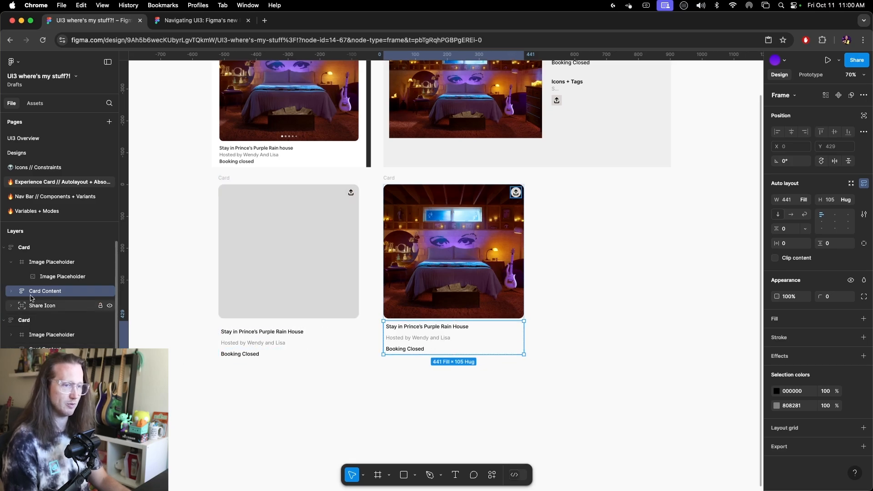
key("Return")
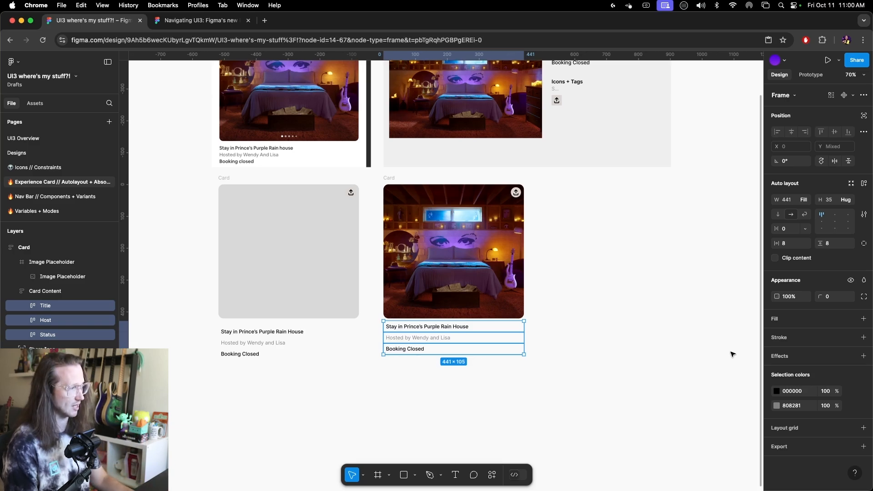
left_click(846, 247)
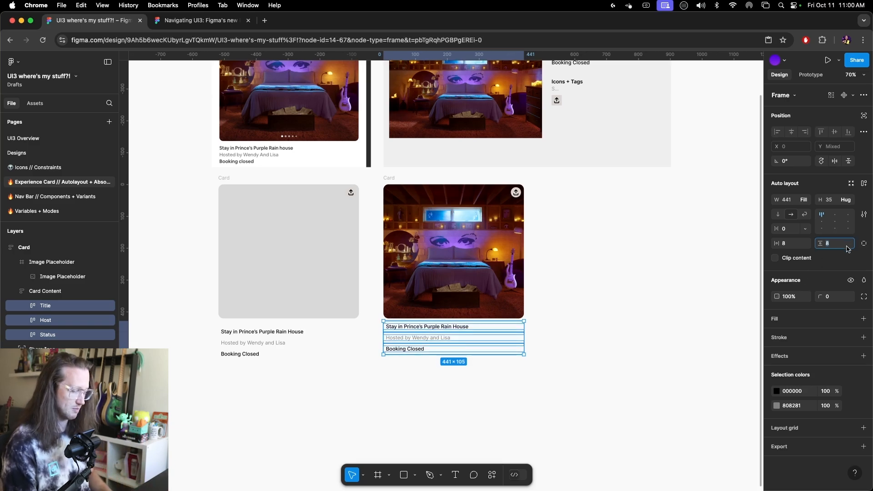
type("4")
key("Return")
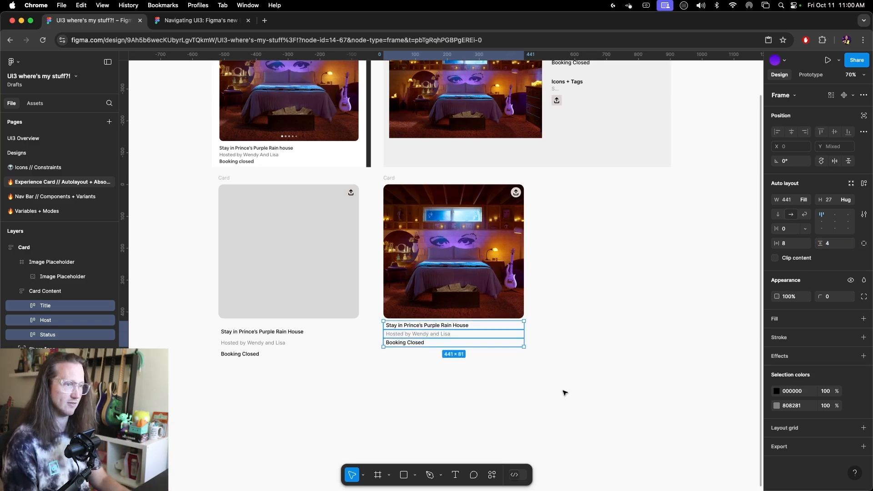
Try a vertical padding of 2 on the Title, Host and Status frames of the photo Card.
left_click(832, 245)
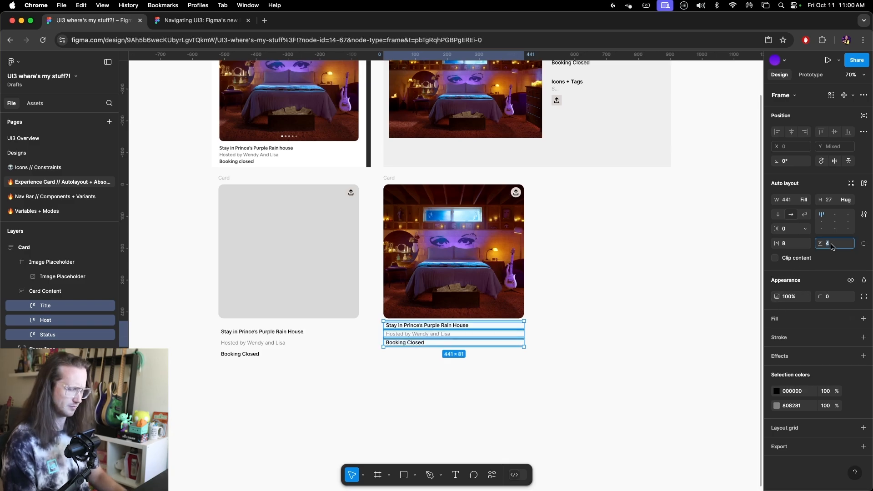
key("Return")
left_click(653, 433)
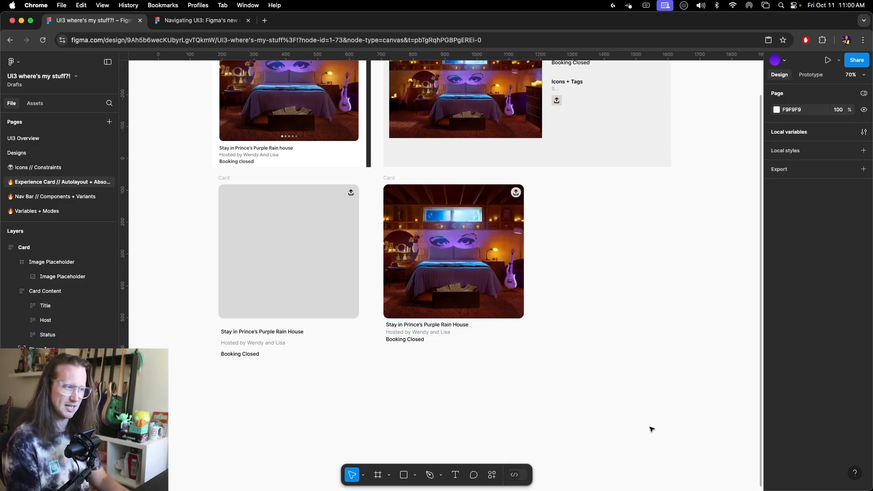
Set the vertical padding of the Title, Host and Status frames back to 4 and compare the photo Card with the goal design.
left_click(415, 338)
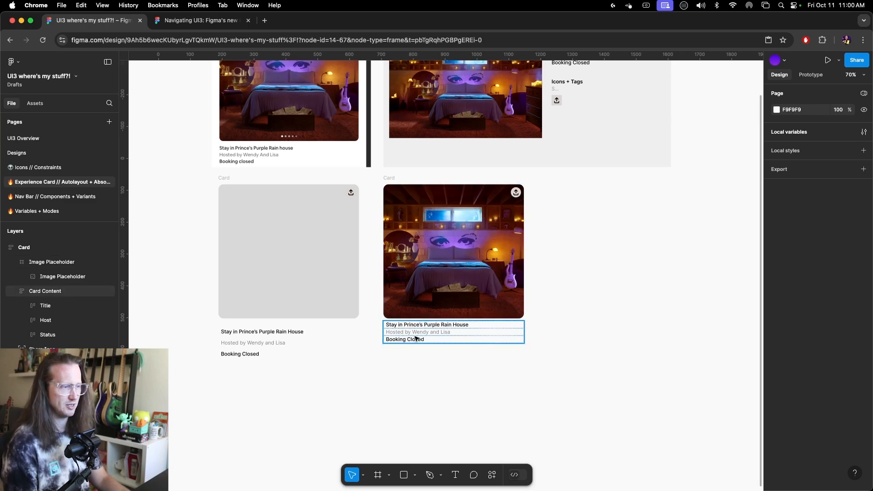
key("Return")
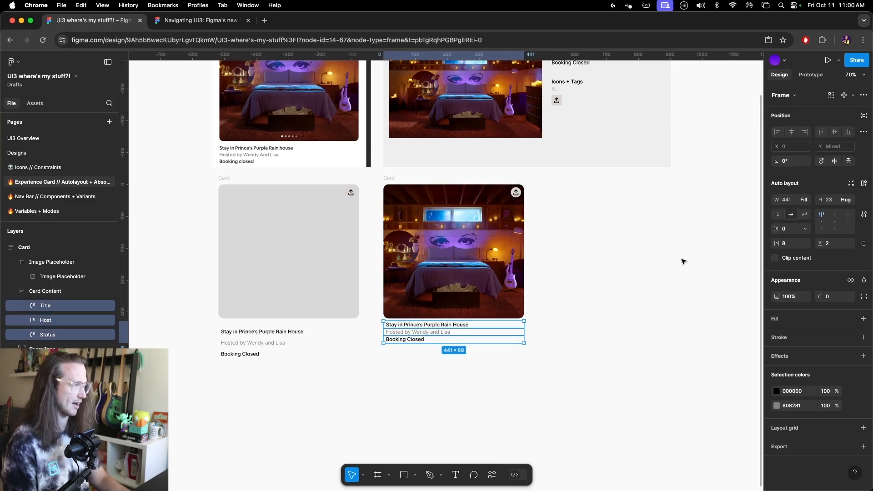
left_click(838, 244)
type("4")
key("Return")
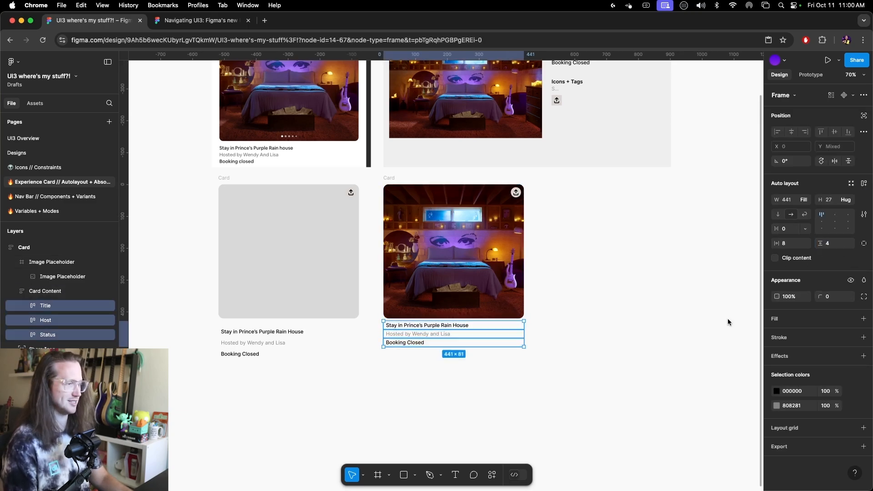
left_click(564, 413)
scroll(551, 333, "up", 1)
scroll(552, 333, "right", 1)
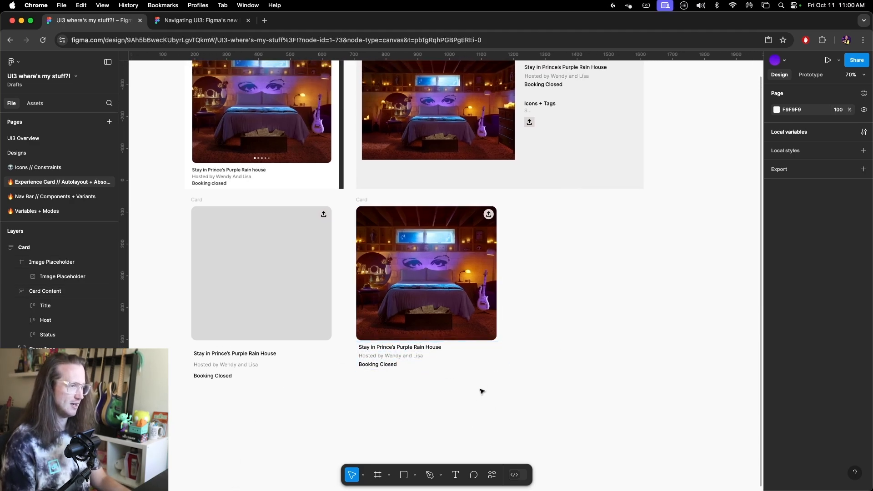
scroll(568, 368, "right", 2)
scroll(568, 368, "up", 1)
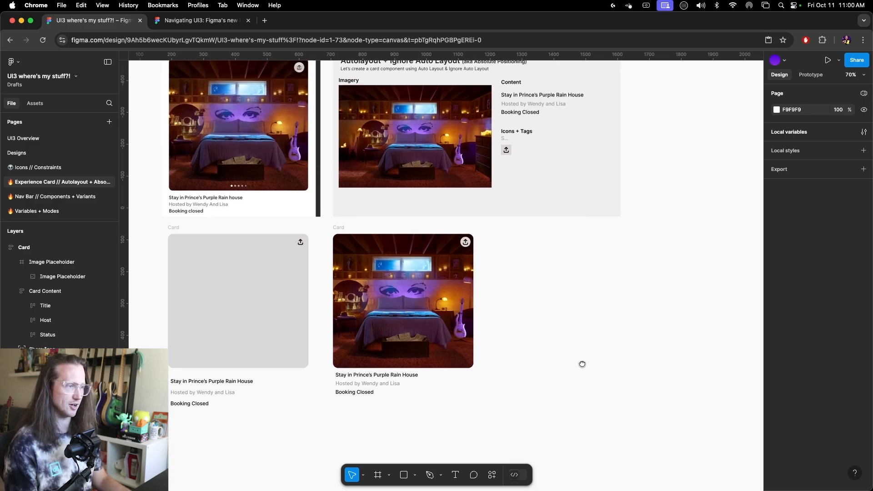
Go to the Nav Bar // Components + Variants page and place a Search icon instance from Assets below the Goal Design bar.
left_click(321, 223)
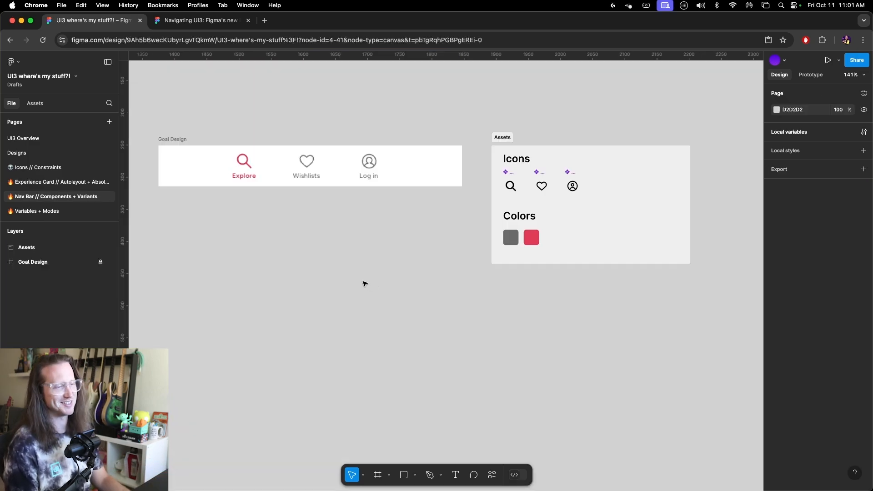
left_click_drag(144, 121, 473, 256)
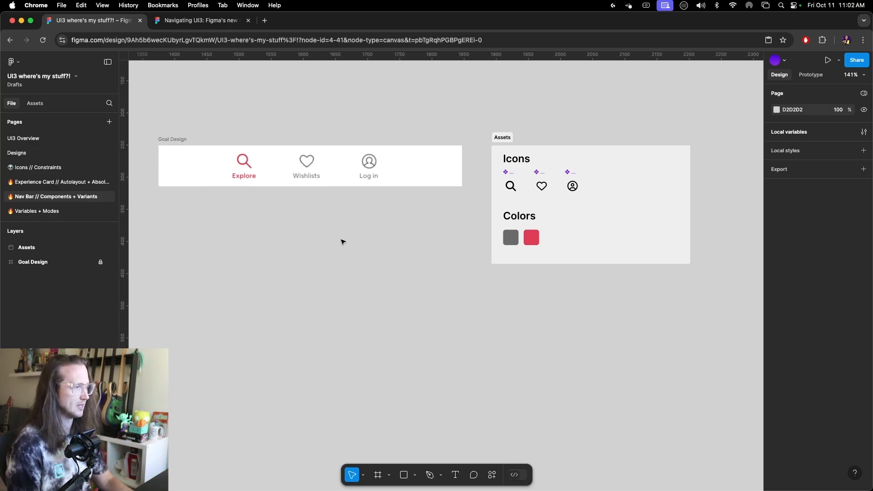
left_click(510, 184)
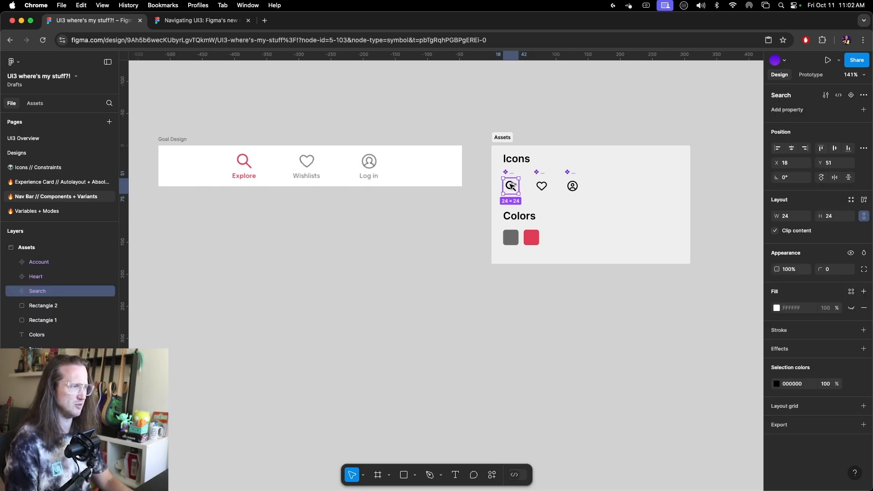
left_click_drag(510, 185, 210, 222)
left_click(237, 243)
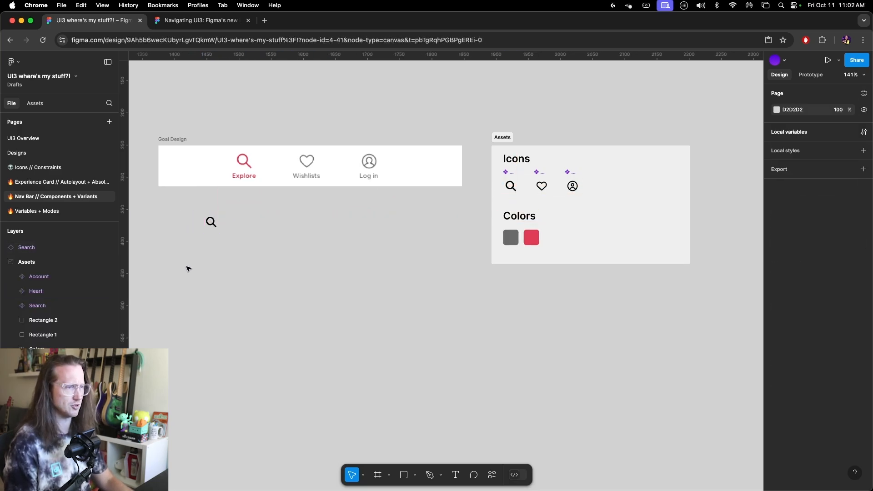
Resize the Search icon instance below the Goal Design bar to 32 × 32.
left_click(211, 222)
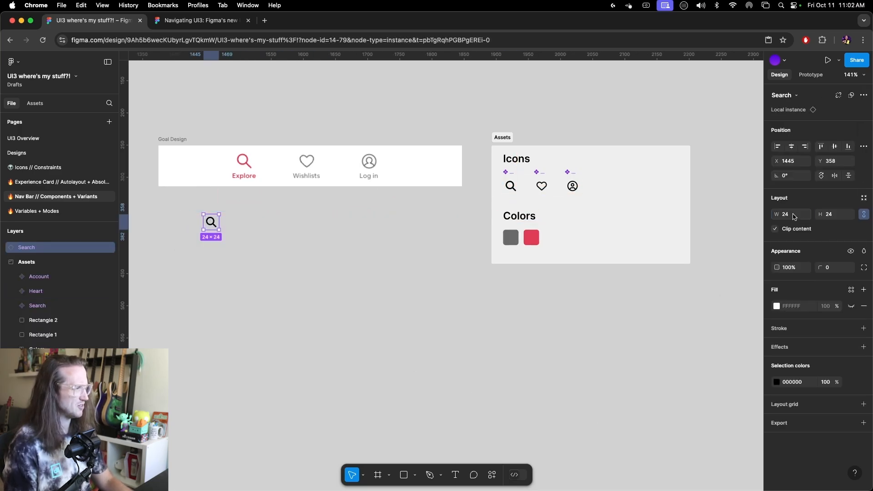
left_click(793, 216)
type("32")
key("Return")
left_click(545, 300)
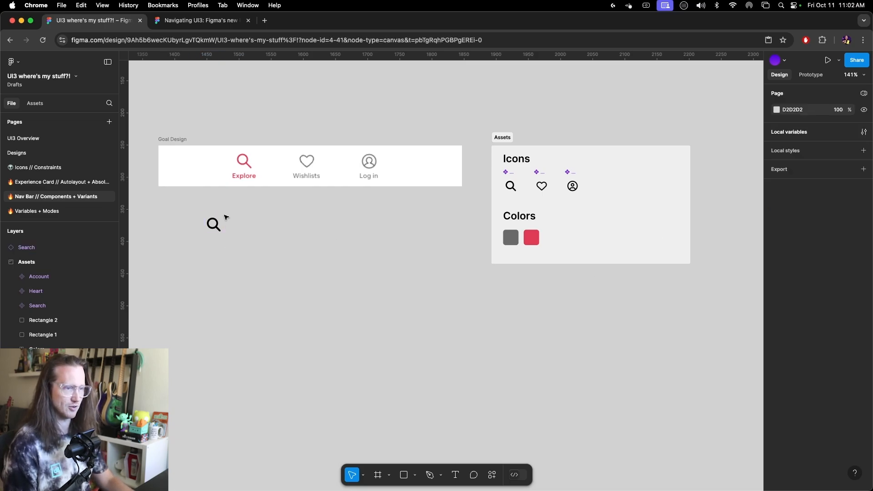
Move the Search icon instance directly below the Explore item of the Goal Design bar, to about X 1495, Y 347.
left_click_drag(188, 209, 291, 277)
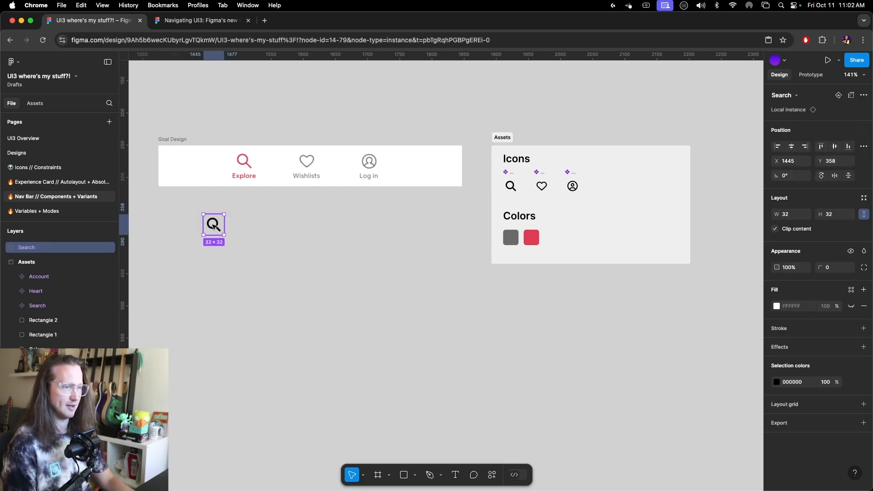
left_click_drag(214, 225, 245, 218)
scroll(245, 218, "up", 2)
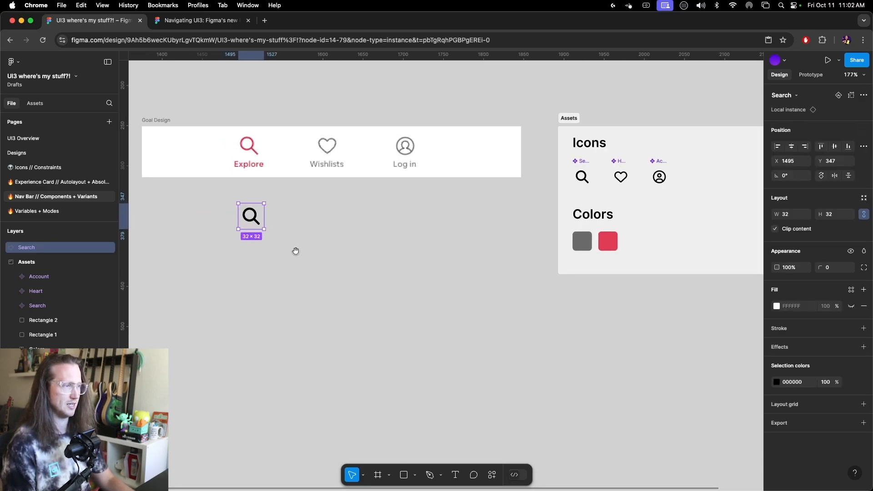
left_click_drag(296, 251, 415, 260)
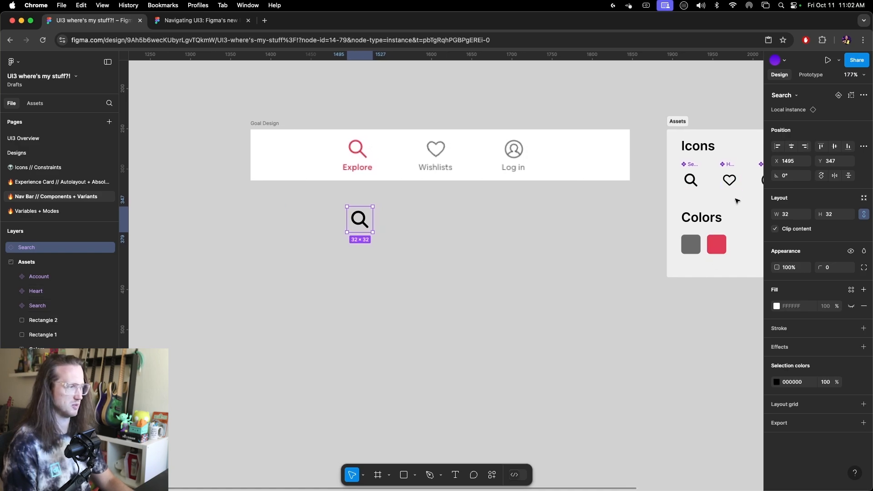
left_click(502, 299)
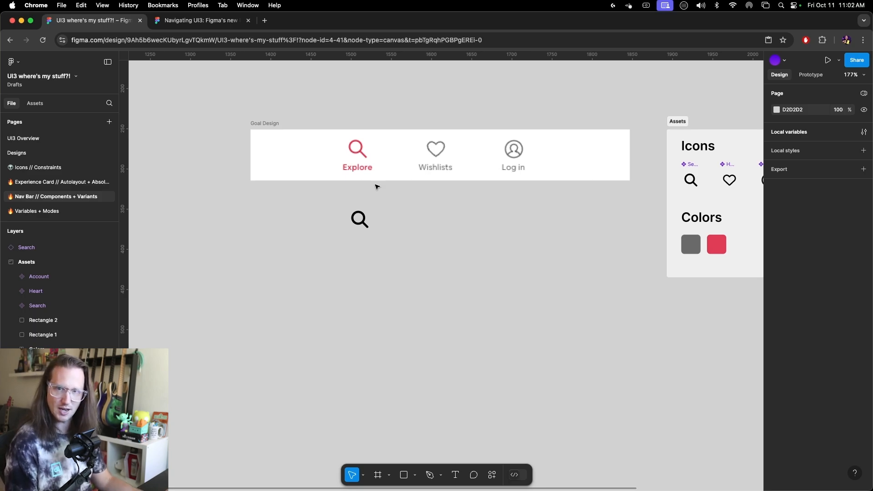
left_click(359, 220)
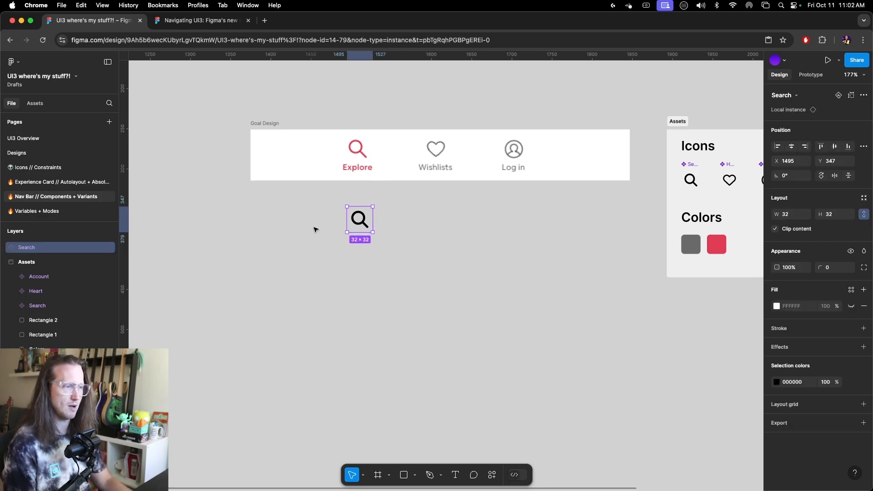
left_click(381, 251)
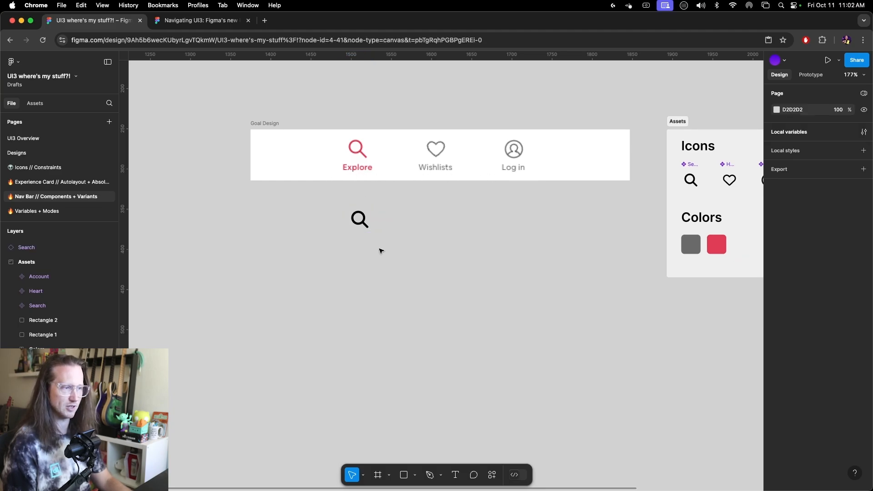
Add the text "Label" just below the Search icon instance, aligned to the icon's left edge at X 1495, Y 385.
key("t")
left_click(354, 236)
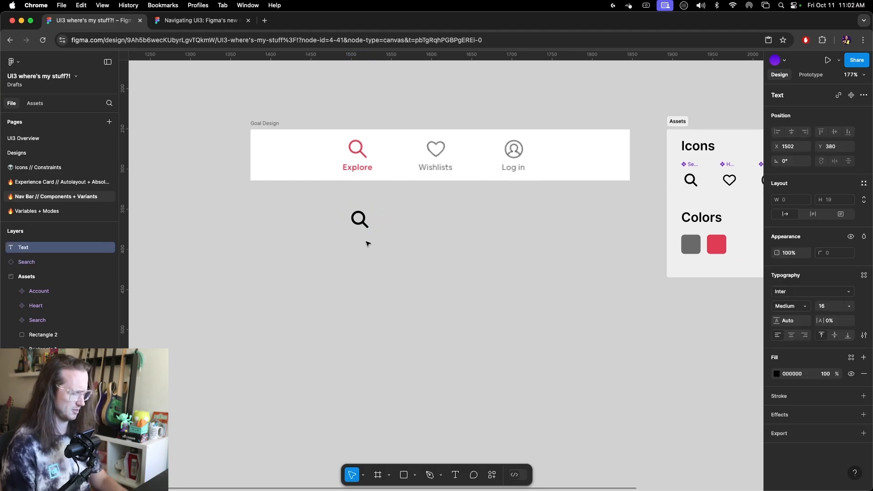
type("Label")
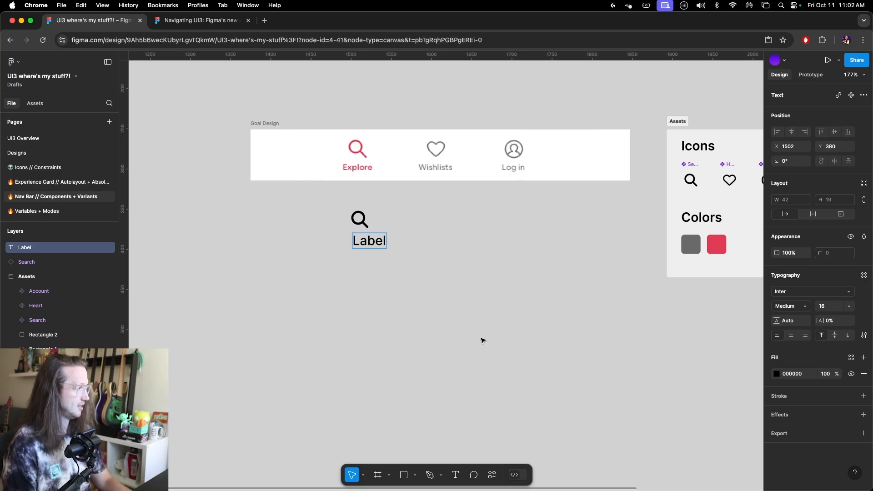
key("Escape")
left_click_drag(373, 242, 367, 247)
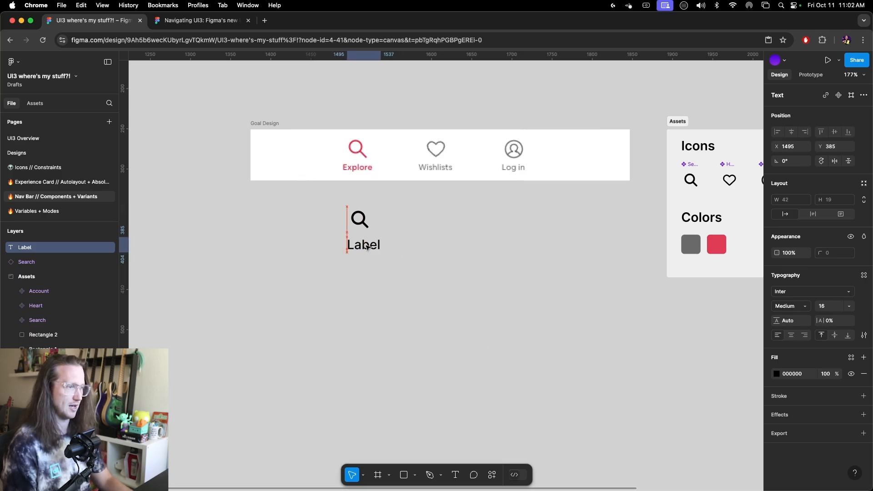
left_click(416, 266)
Set the font weight of the "Label" text below the Search icon to Regular.
left_click_drag(311, 212, 463, 311)
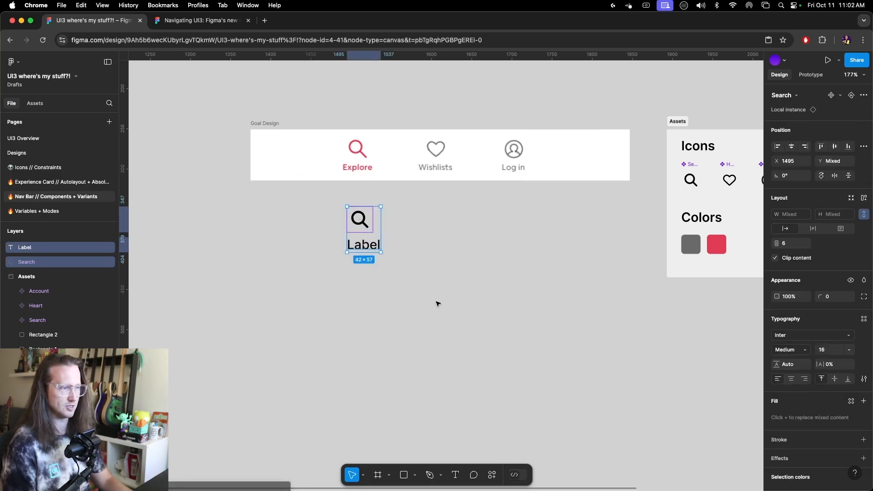
left_click(436, 302)
left_click(371, 248)
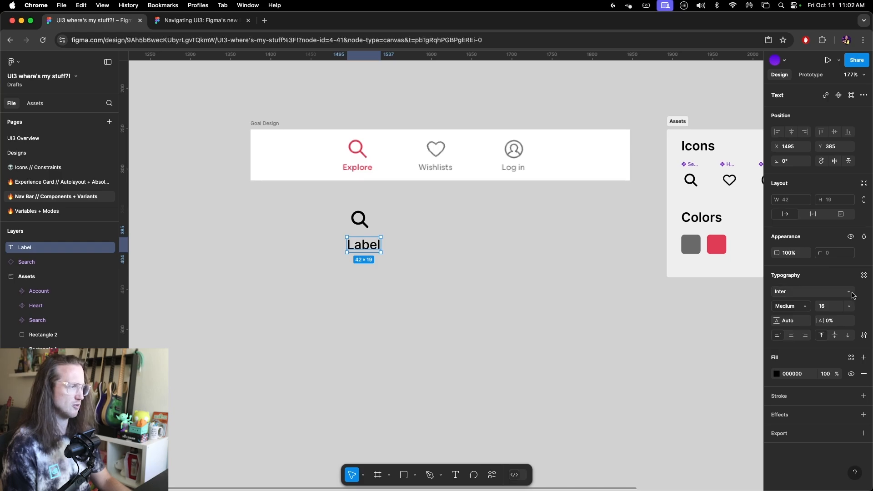
left_click(805, 307)
left_click(807, 297)
left_click(451, 349)
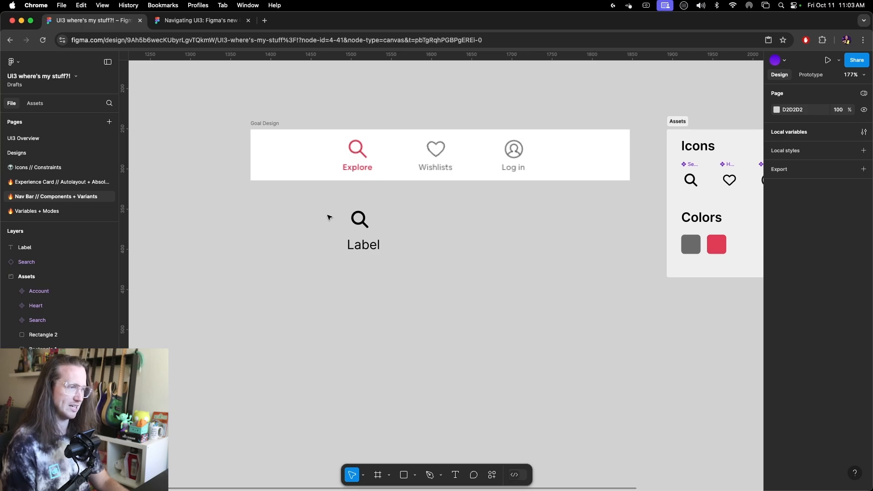
Wrap the Search icon and Label text in a vertical auto layout frame with a gap of 4 and top center alignment.
left_click(376, 248)
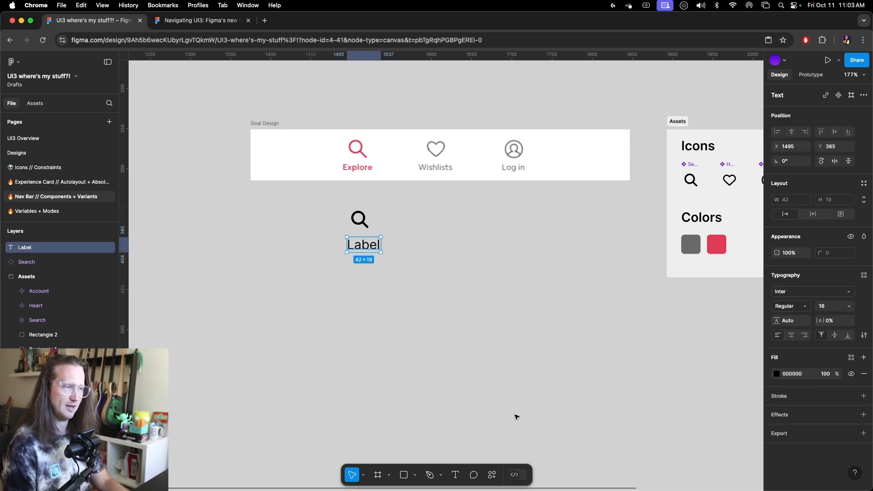
left_click_drag(326, 209, 431, 315)
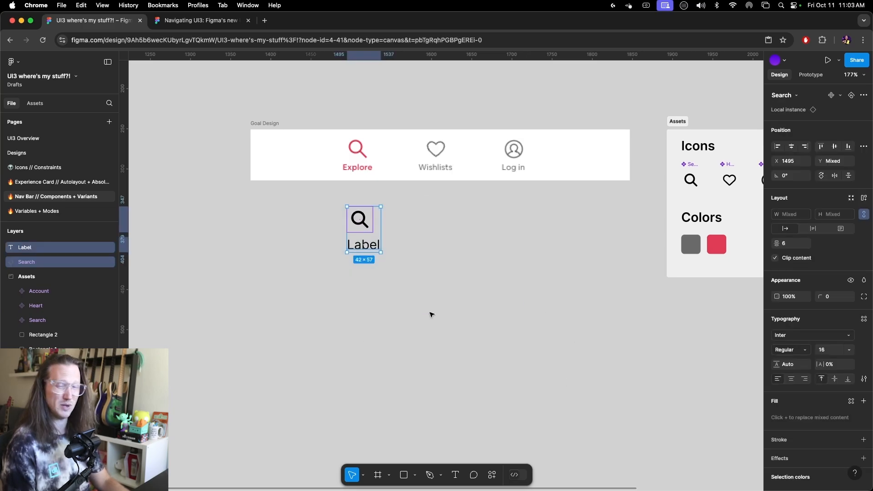
key("shift+a")
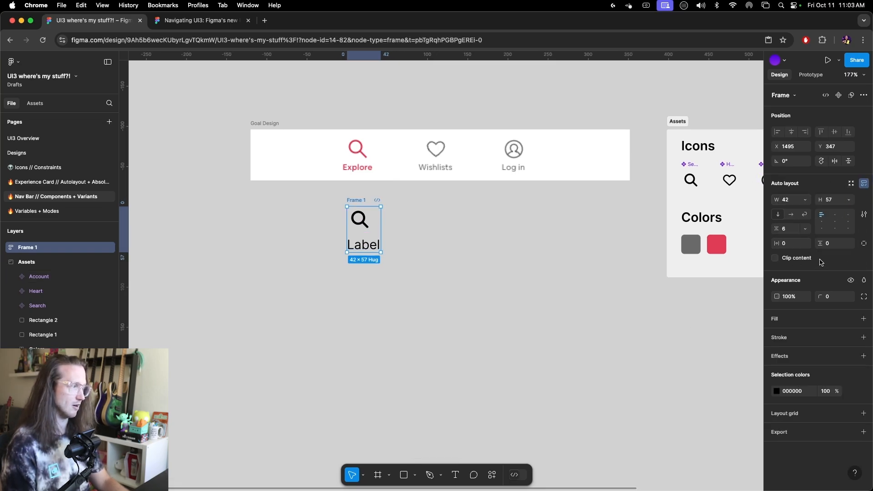
left_click(783, 231)
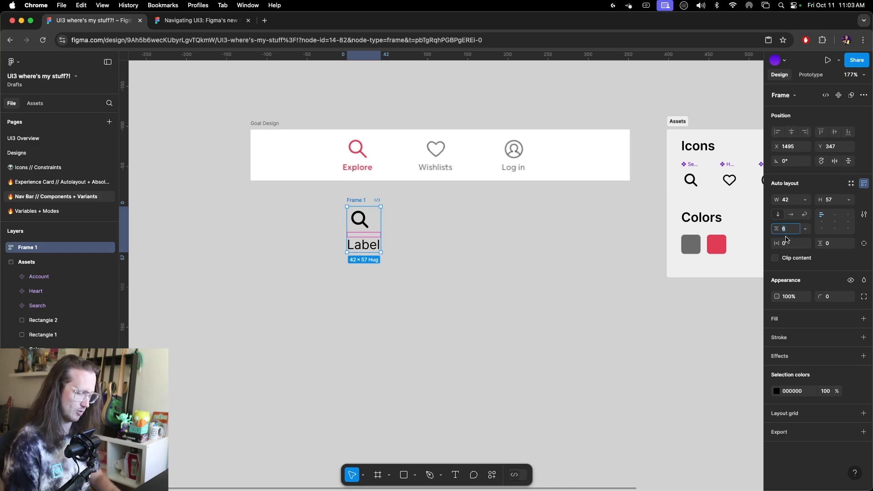
key("Return")
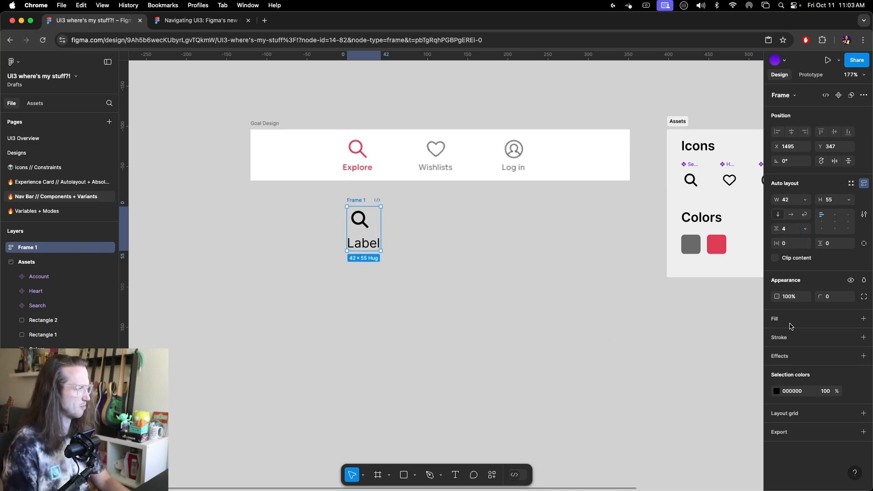
left_click(835, 215)
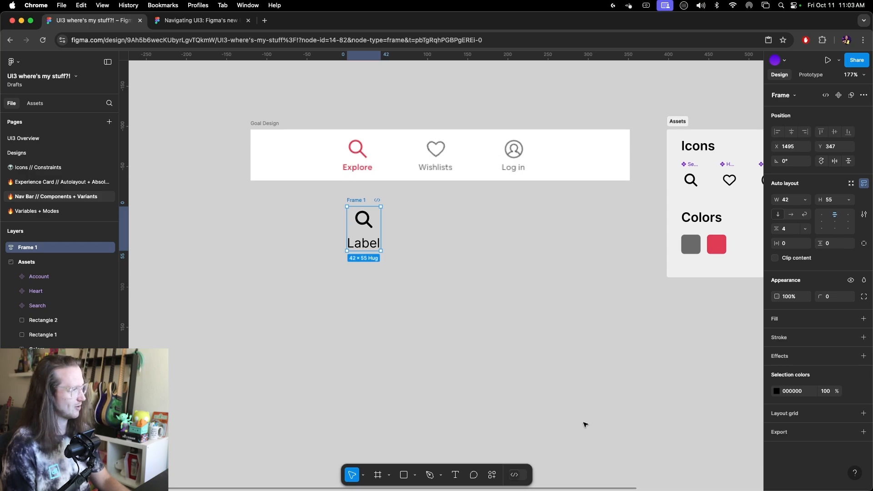
Rename the new auto layout frame as "Nav Item".
double_click(49, 248)
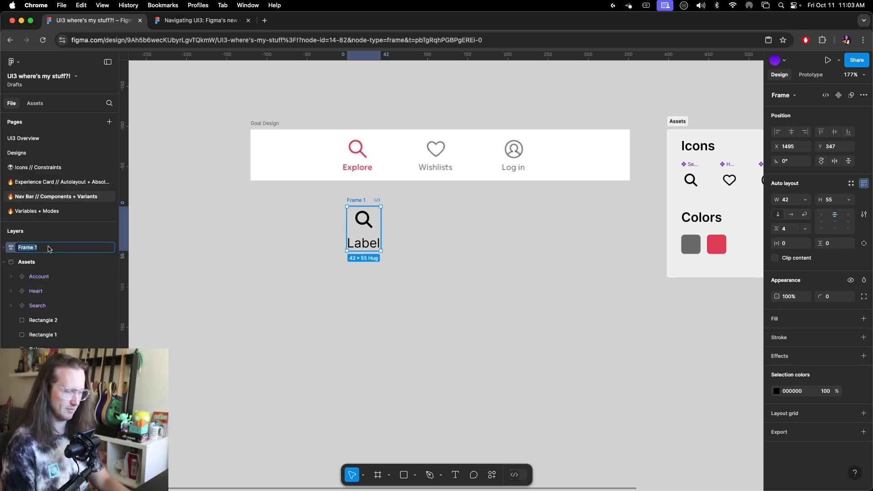
type("Nav Item")
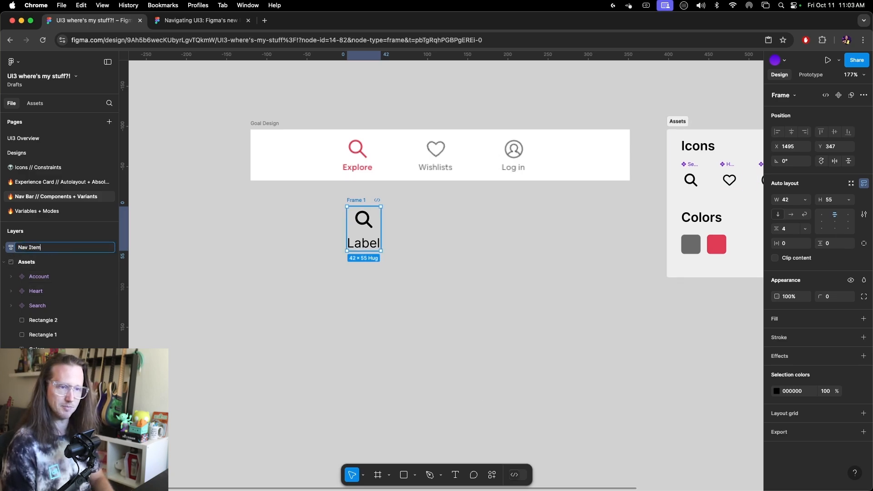
key("Return")
Set the width of the Label text inside Nav Item to Hug contents.
left_click(4, 247)
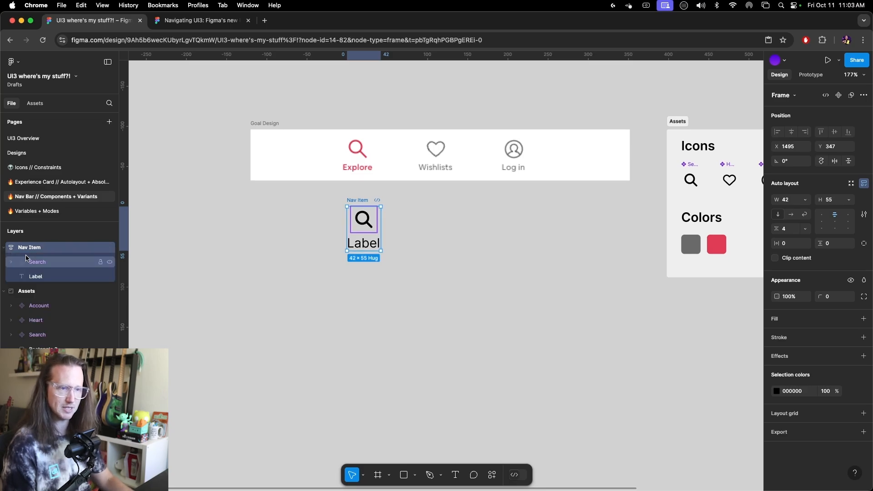
left_click(43, 276)
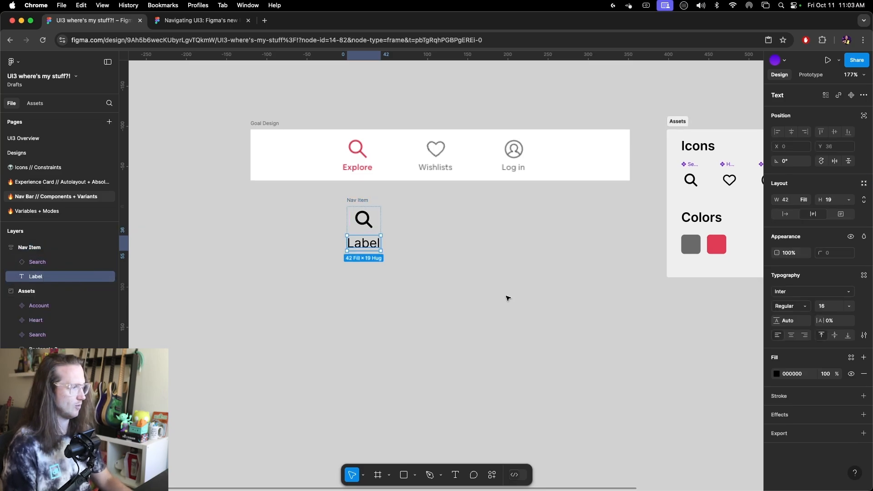
left_click(808, 204)
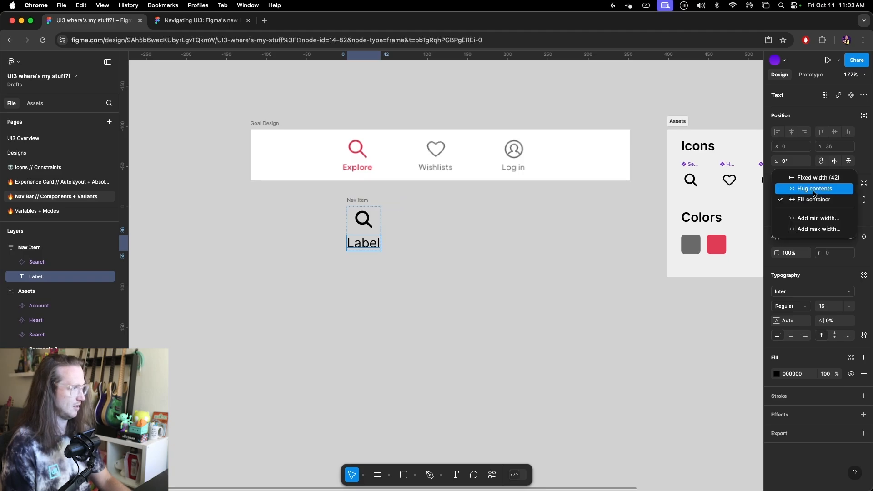
left_click(814, 192)
left_click(591, 342)
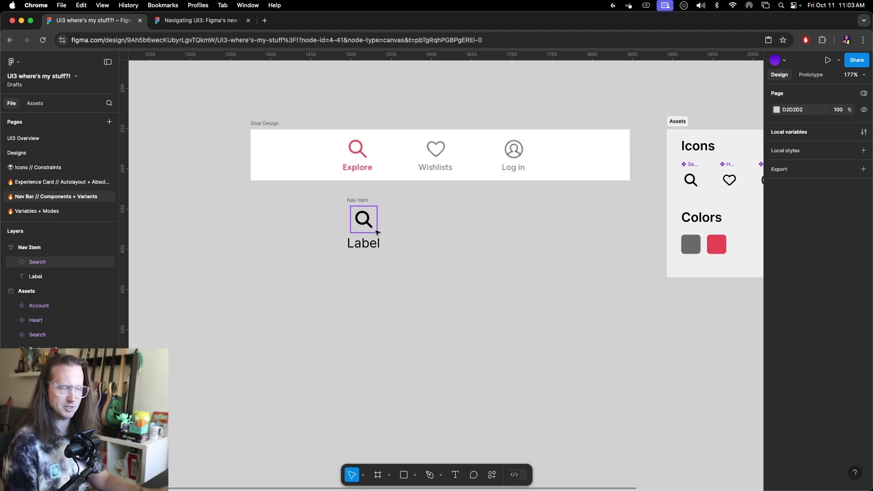
Turn the Nav Item frame into a component and center it below the Explore item, at X 1487, Y 346.
left_click(363, 221)
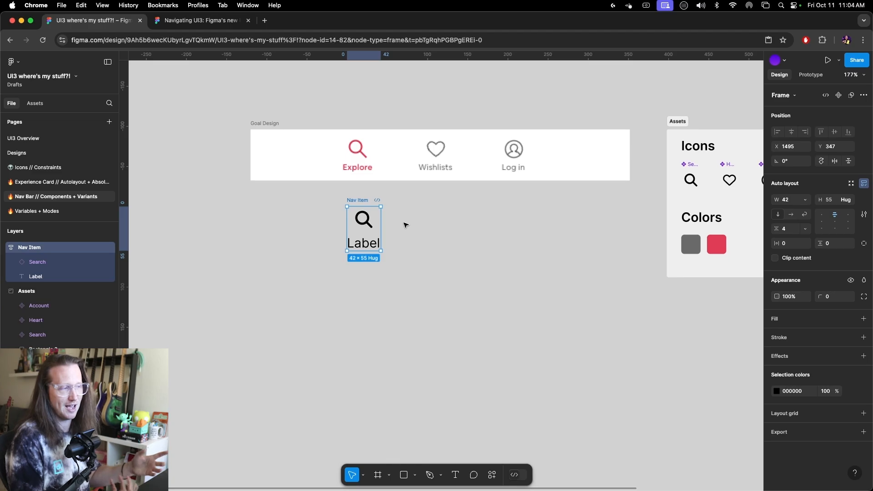
left_click(408, 253)
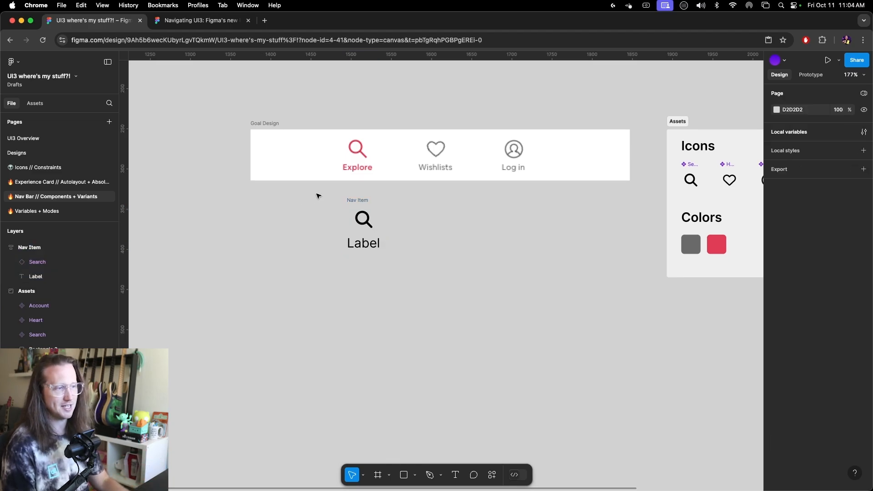
left_click_drag(318, 195, 444, 287)
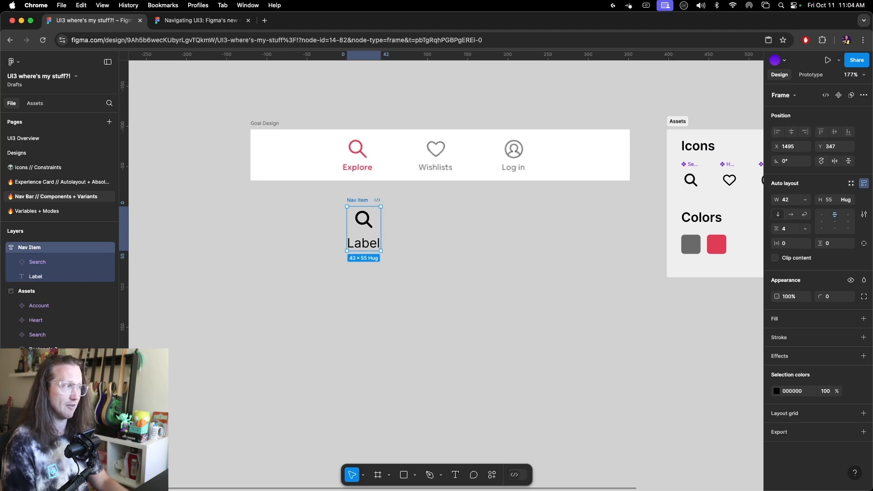
left_click(839, 98)
left_click(508, 352)
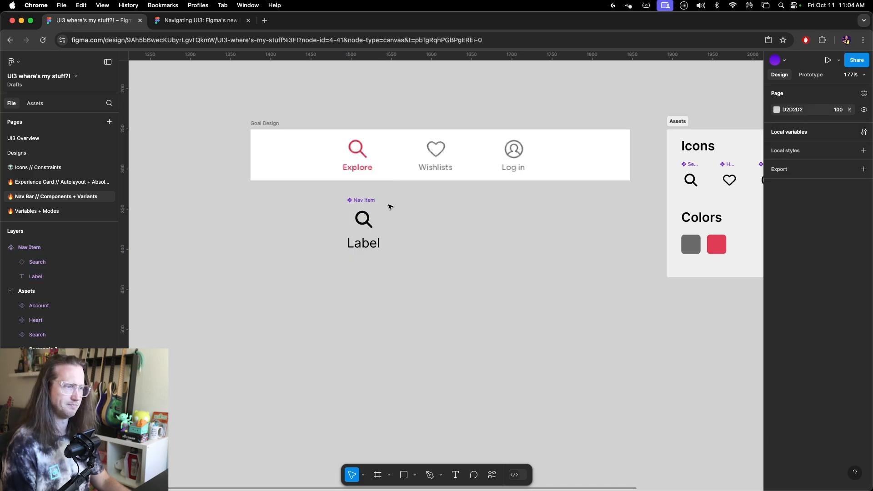
left_click(359, 201)
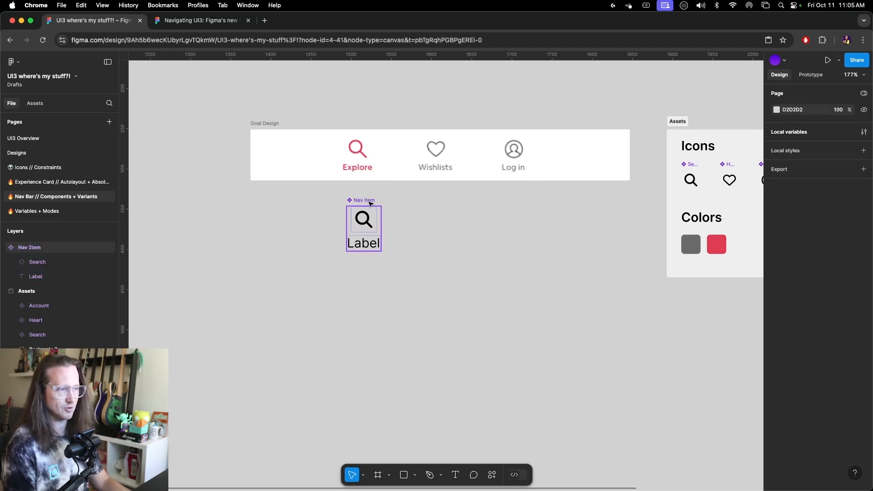
left_click_drag(355, 201, 351, 201)
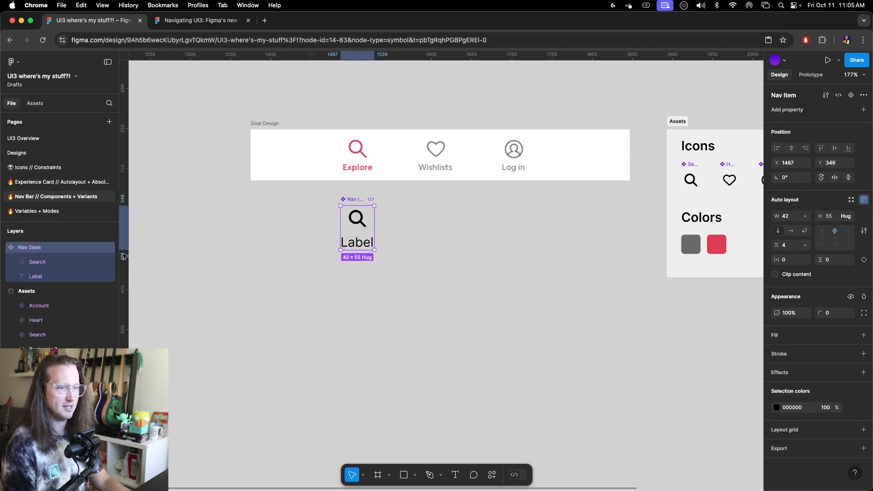
Create a text property named "Label" for the Label text in the Nav Item component.
left_click(84, 276)
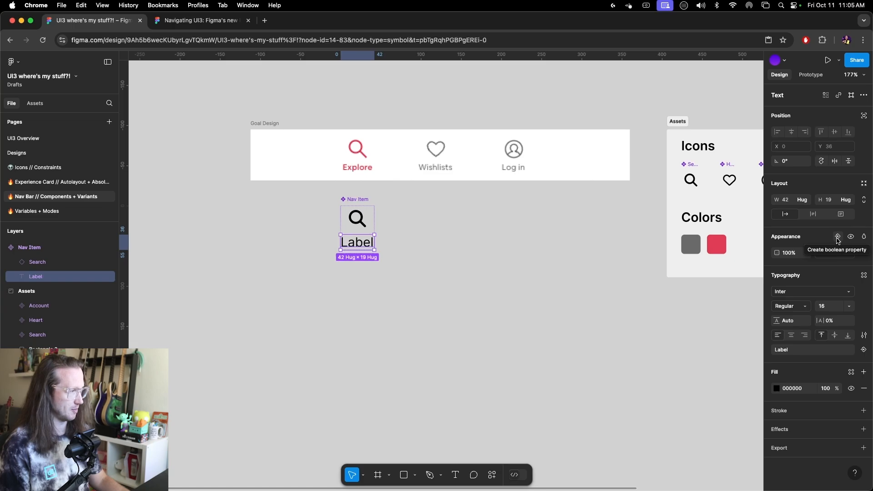
left_click(863, 351)
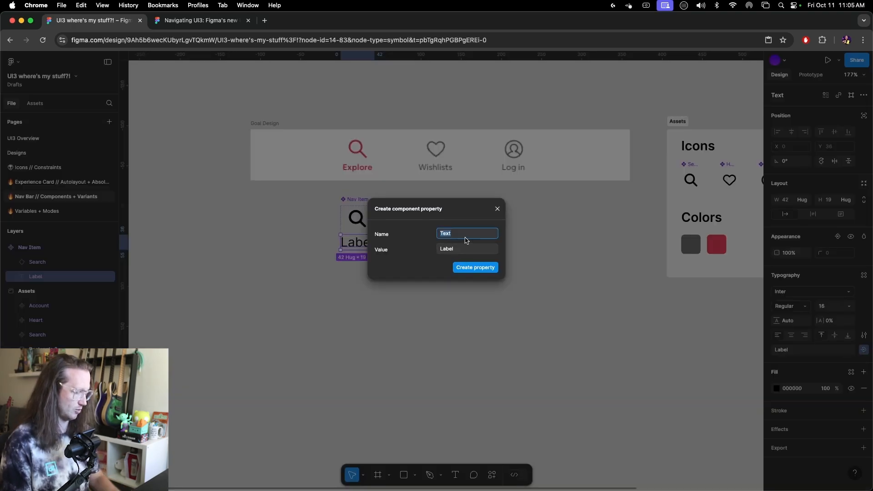
type("Label")
key("Return")
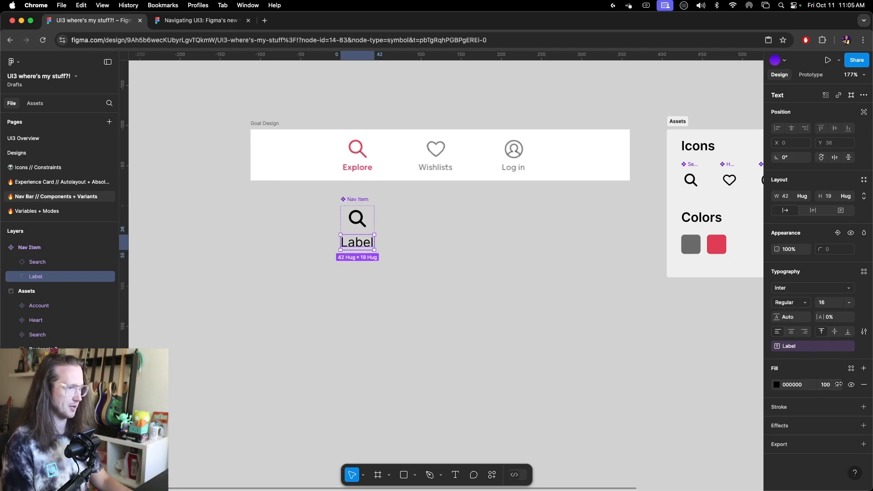
Rename the Search instance layer inside the Nav Item component as "Icon".
left_click(29, 263)
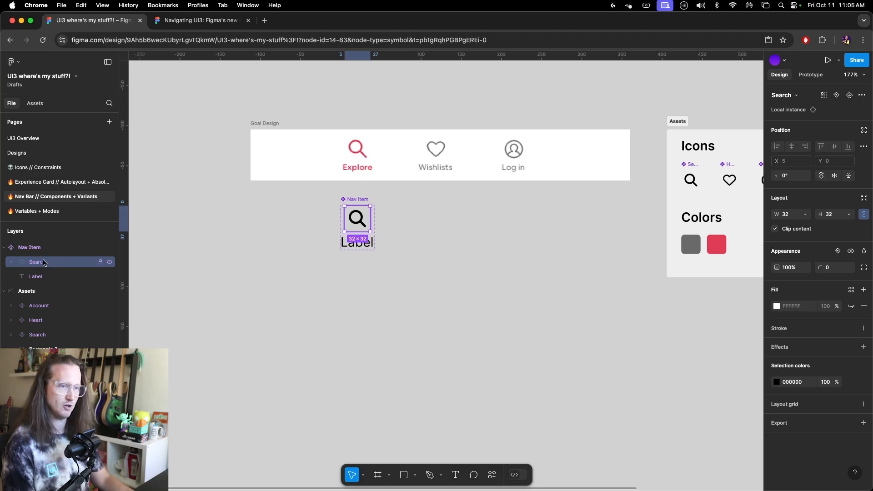
double_click(42, 262)
type("Icon")
key("Return")
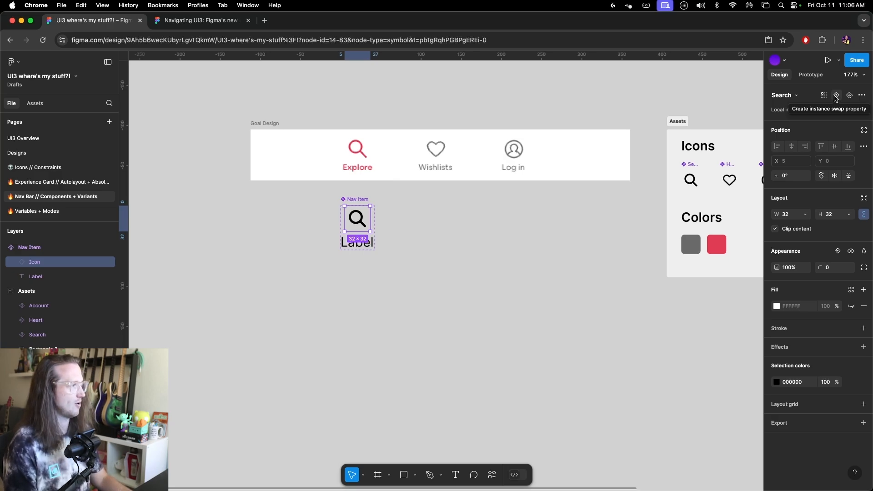
Create an instance swap property named "Update Icon" for the Icon layer, with Search, Heart and Account as preferred values.
left_click(835, 96)
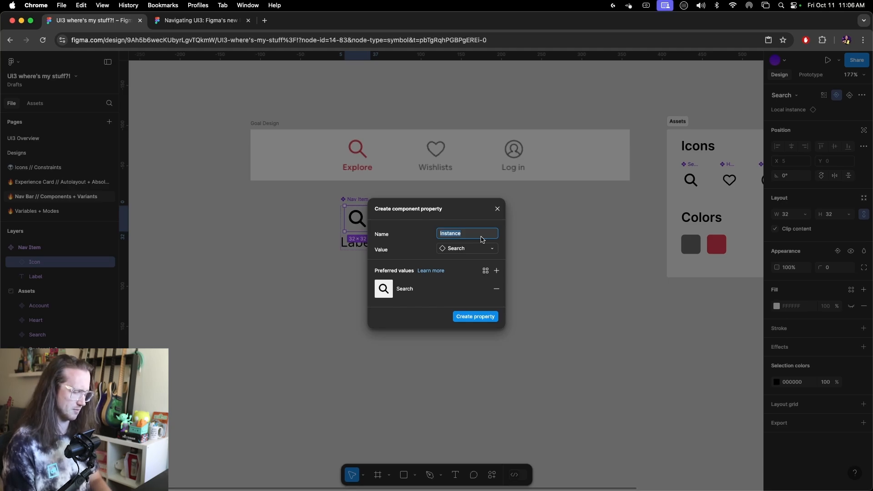
type("Upds")
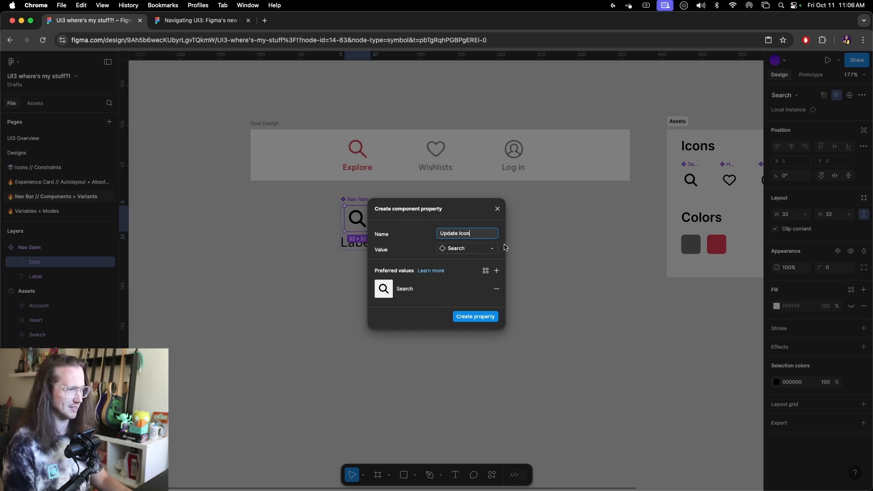
left_click(498, 272)
left_click(592, 358)
left_click(592, 344)
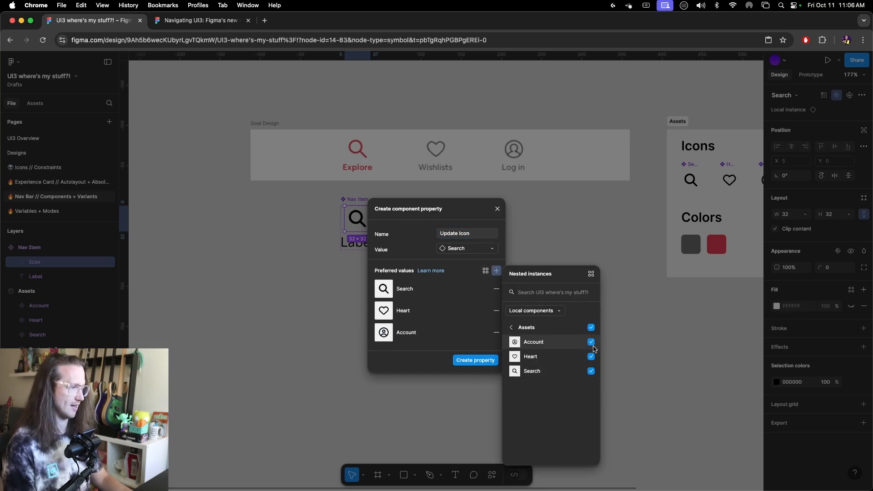
left_click(471, 360)
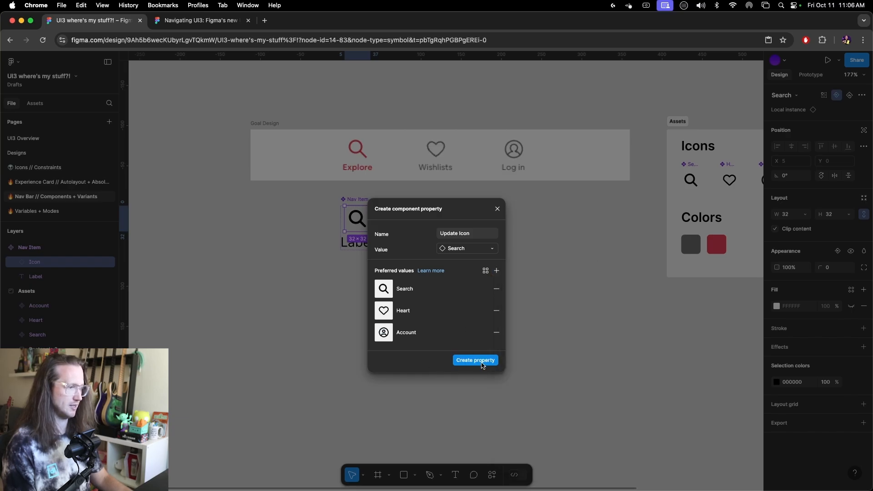
left_click(475, 361)
left_click(389, 291)
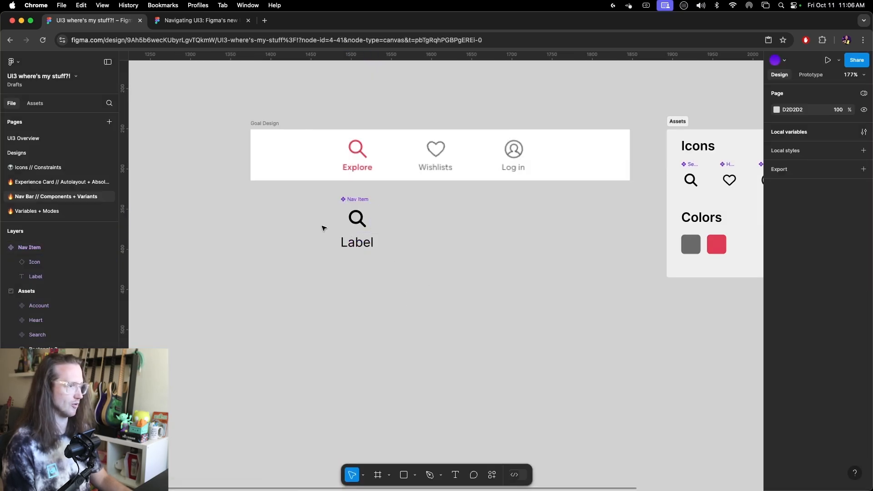
Place a Nav Item instance beside the main component at X 1561, Y 346, and swap its icon to Heart and finally Account.
left_click(356, 219)
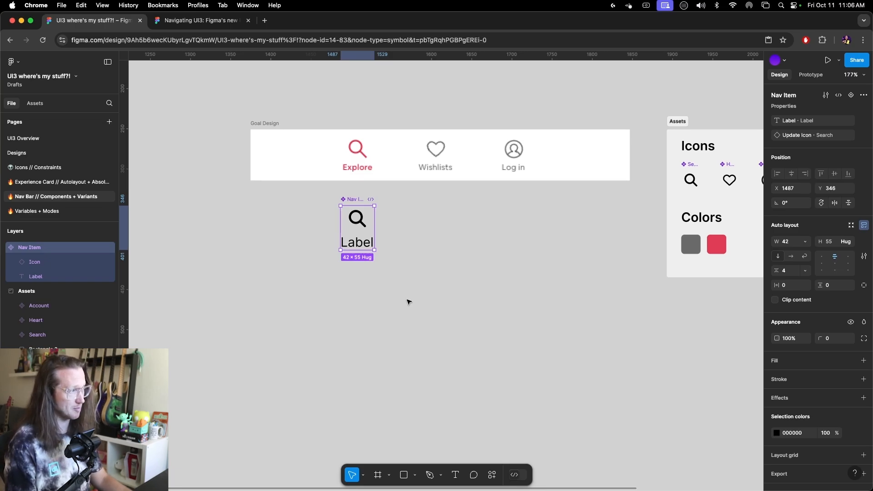
left_click_drag(363, 235, 419, 228)
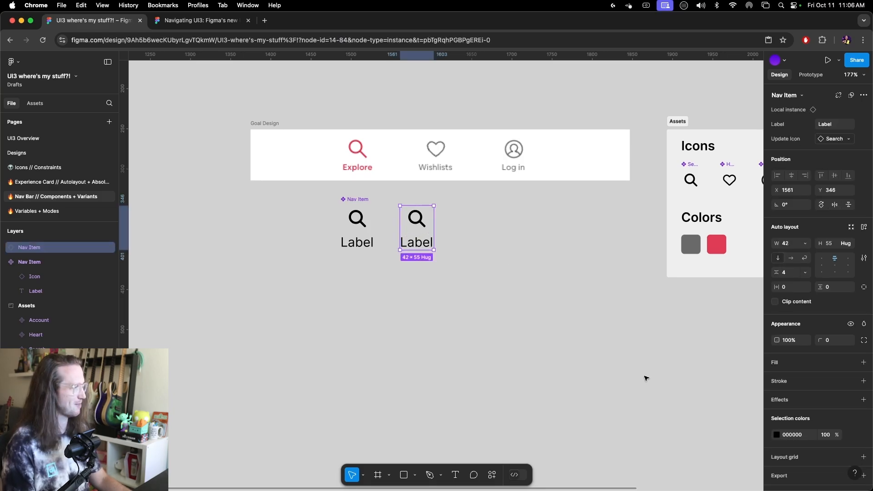
left_click(834, 139)
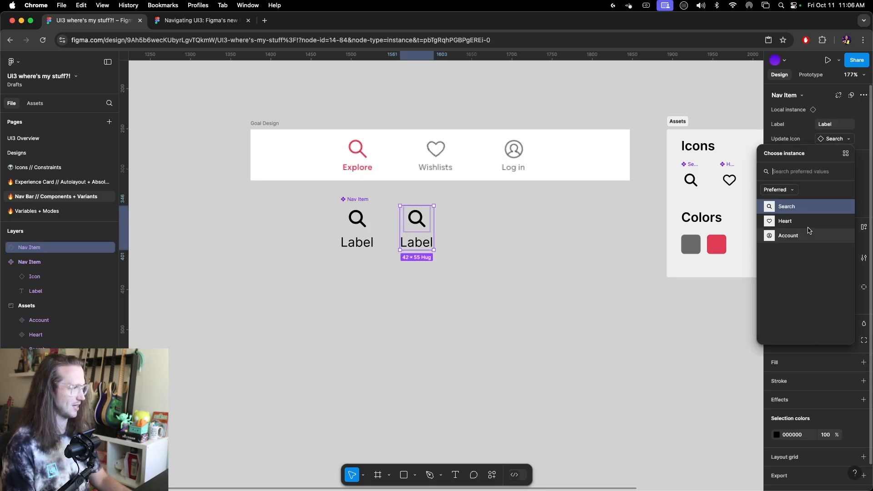
left_click(801, 220)
left_click(838, 139)
left_click(801, 235)
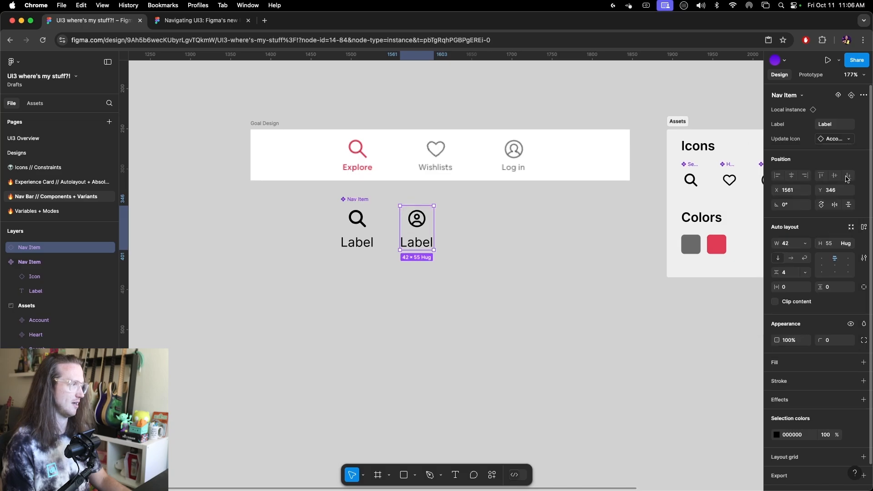
Set the Label property of the Nav Item instance to "Search".
left_click(842, 127)
type("Search")
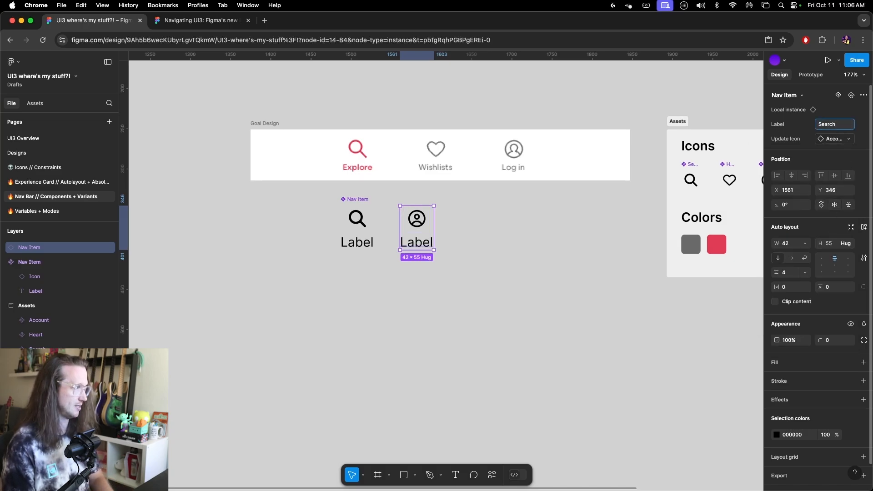
key("Return")
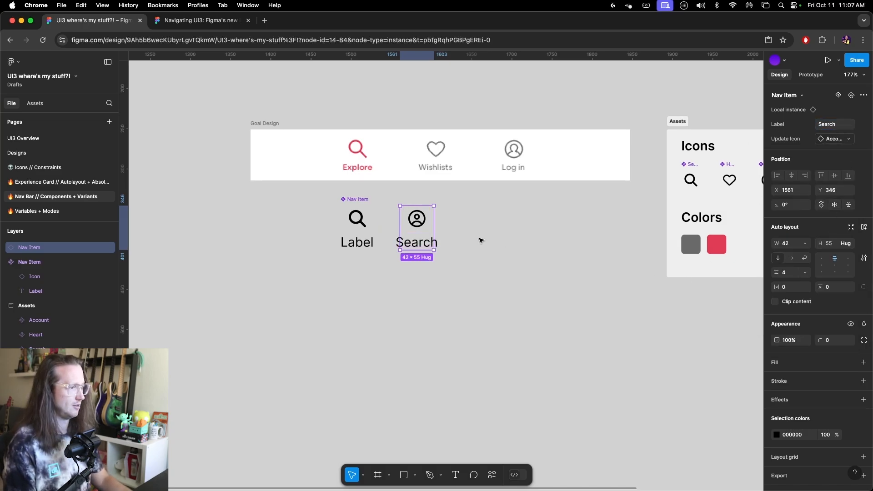
left_click(527, 290)
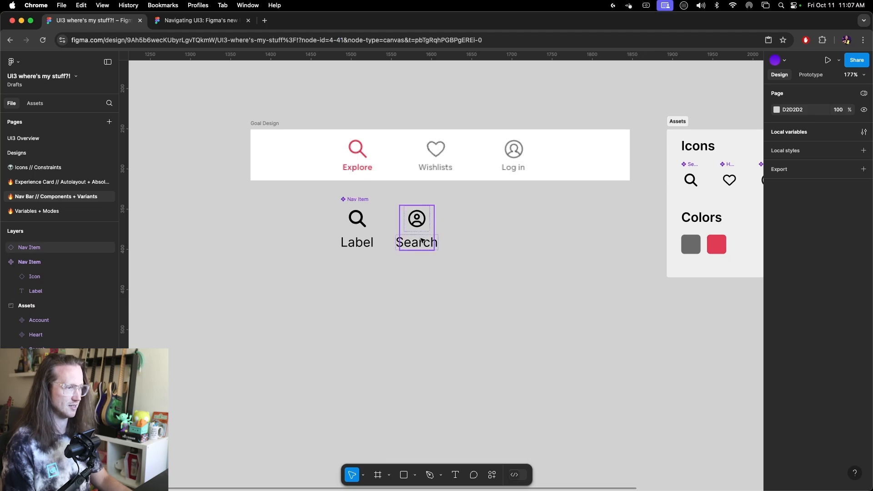
Set the width of the main Nav Item component to Hug contents and check the instance beside it.
left_click(421, 241)
left_click(364, 244)
double_click(405, 243)
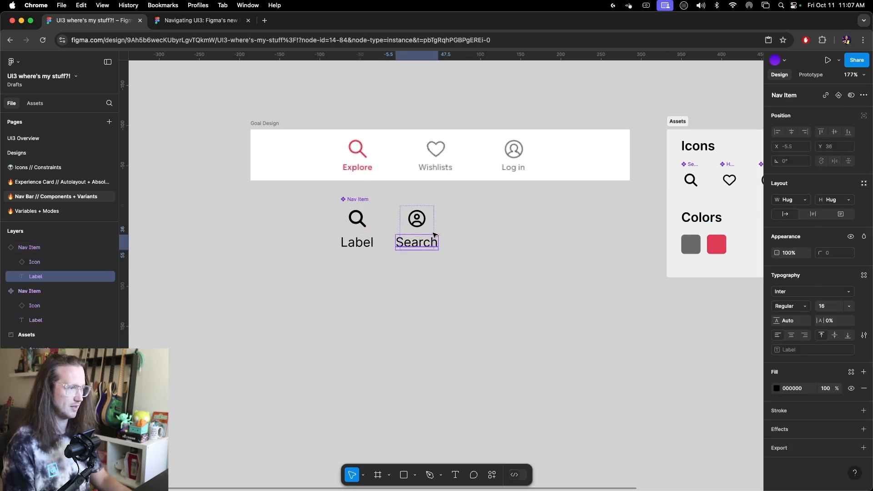
left_click(356, 203)
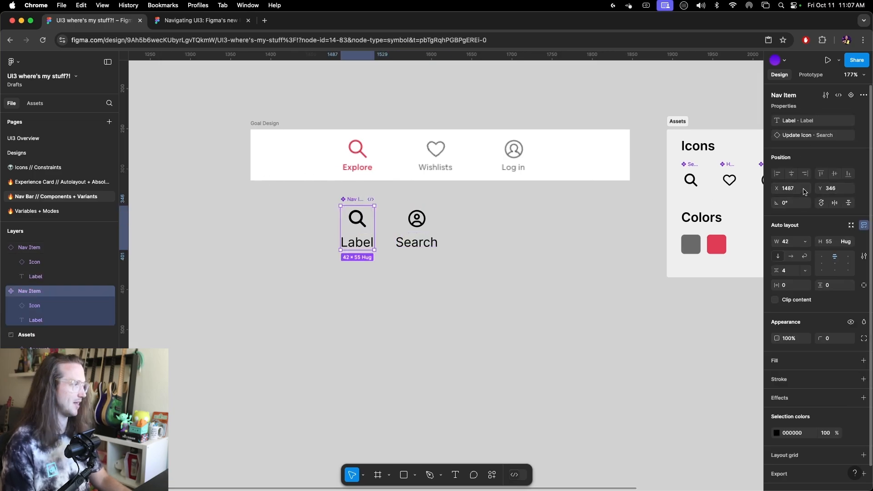
left_click(806, 242)
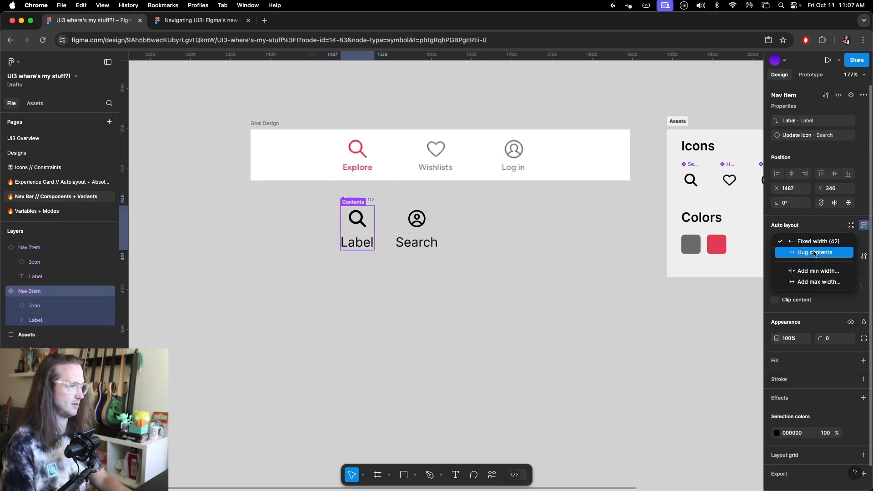
left_click(814, 252)
left_click(438, 247)
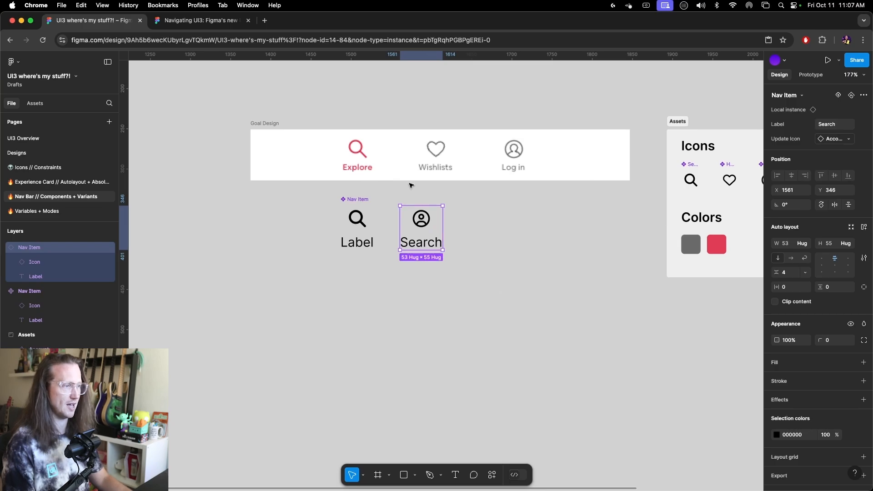
Delete the test Nav Item instance beside the main component.
left_click(505, 292)
left_click(359, 228)
left_click(486, 302)
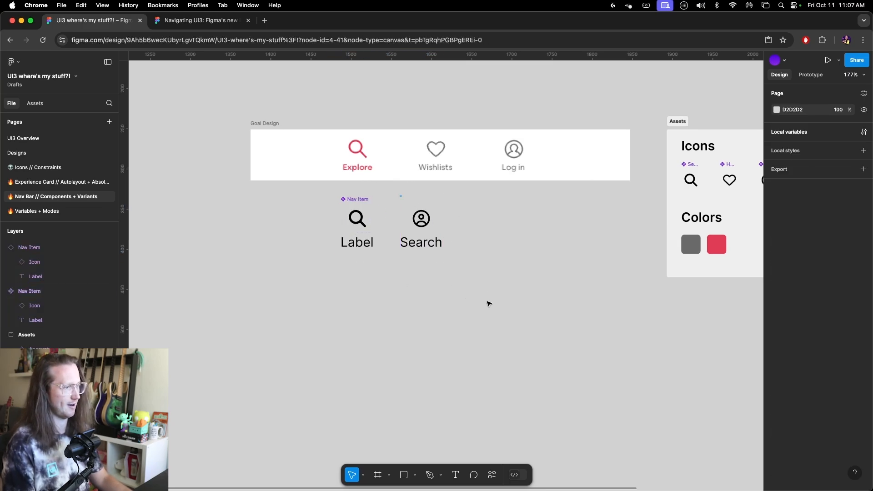
left_click_drag(487, 302, 397, 195)
key("Delete")
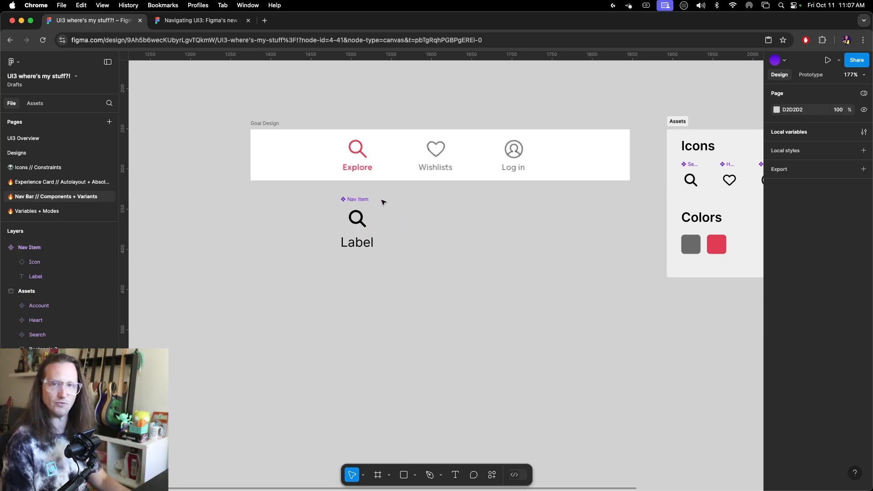
Add a variant to the Nav Item component and move the component set to X 1375, Y 337, below the Goal Design frame.
left_click(359, 207)
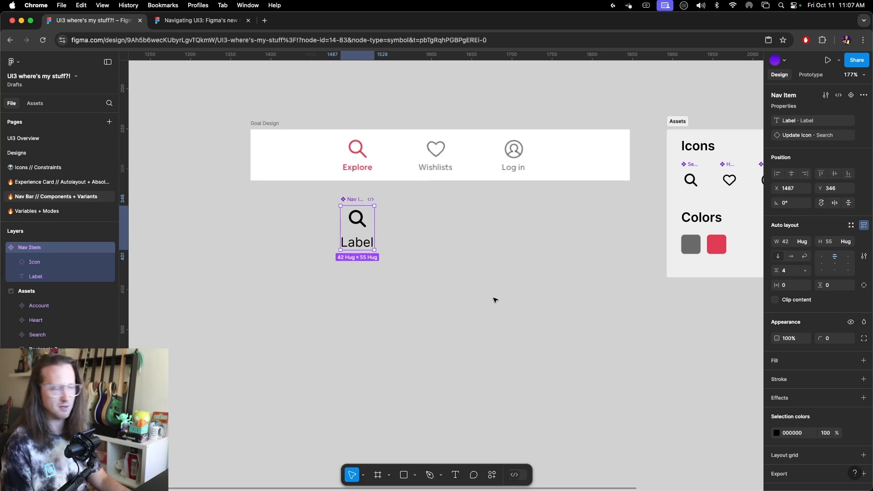
left_click(478, 278)
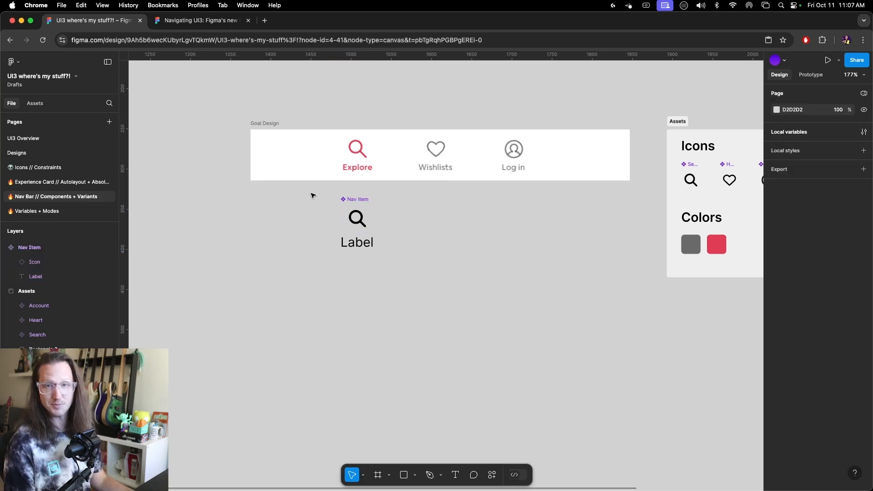
left_click_drag(327, 190, 426, 288)
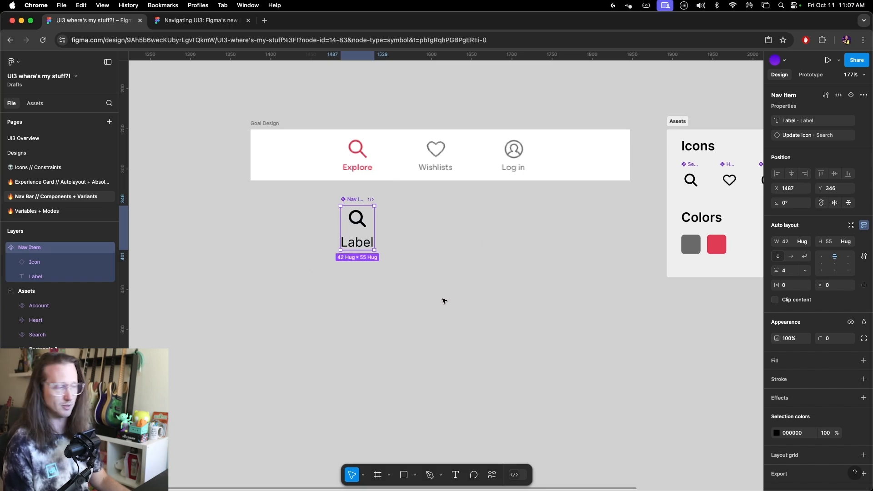
left_click(854, 98)
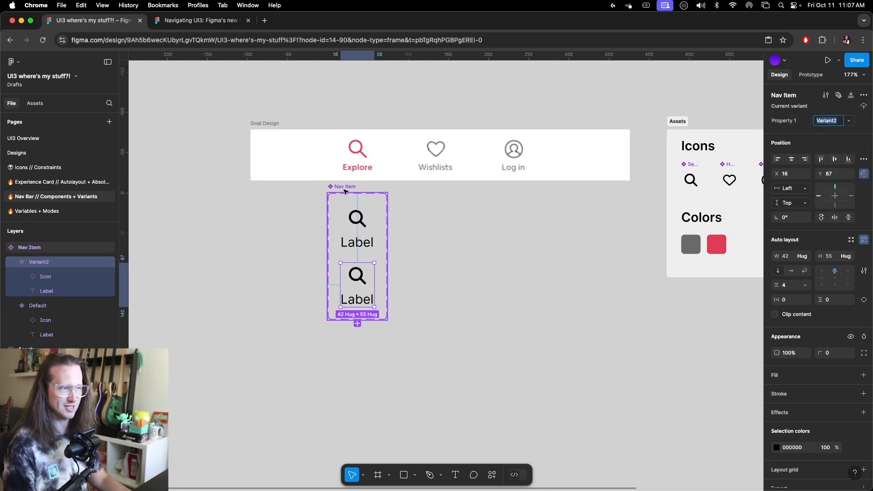
left_click_drag(371, 192, 295, 198)
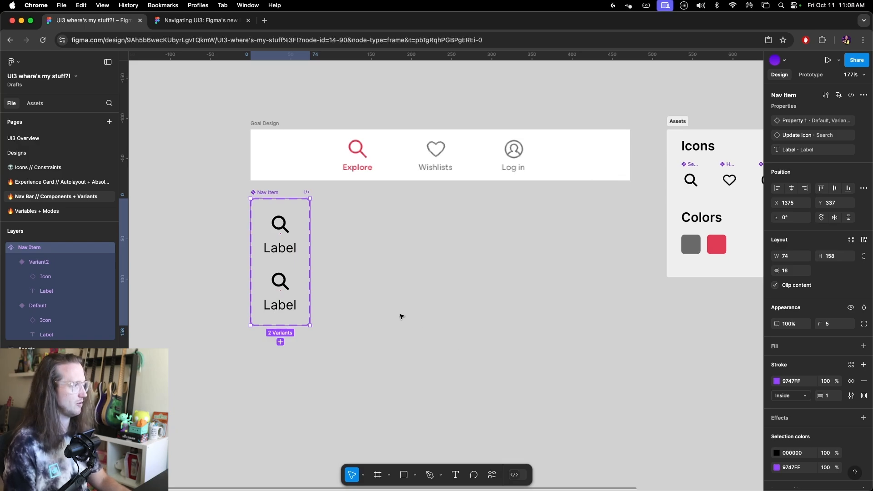
Rename the variant property "Property 1" of the Nav Item component set as "State".
double_click(793, 120)
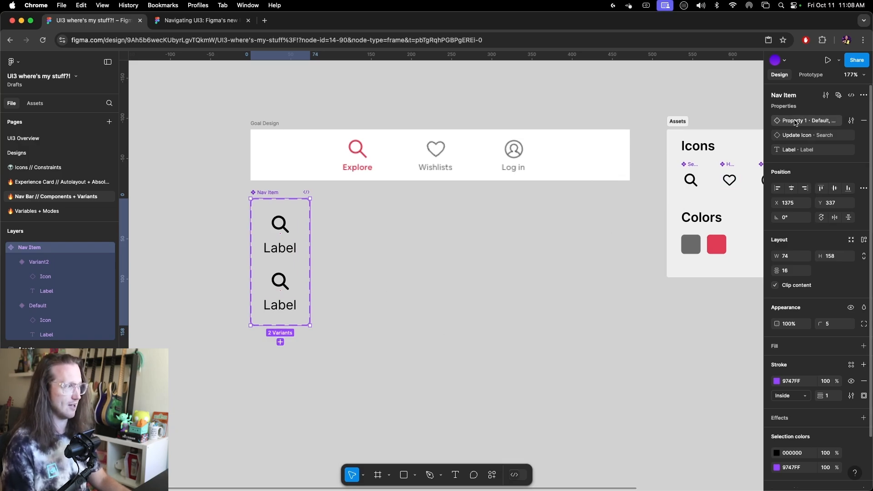
left_click(637, 383)
left_click(274, 194)
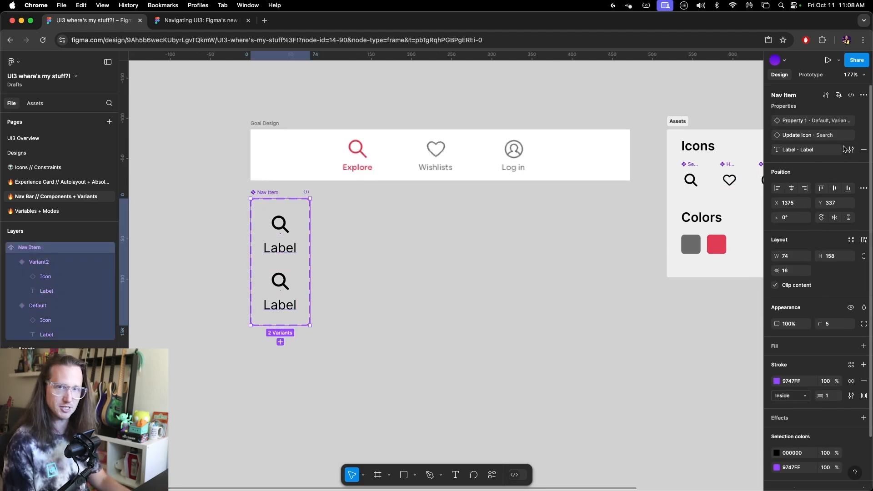
double_click(801, 123)
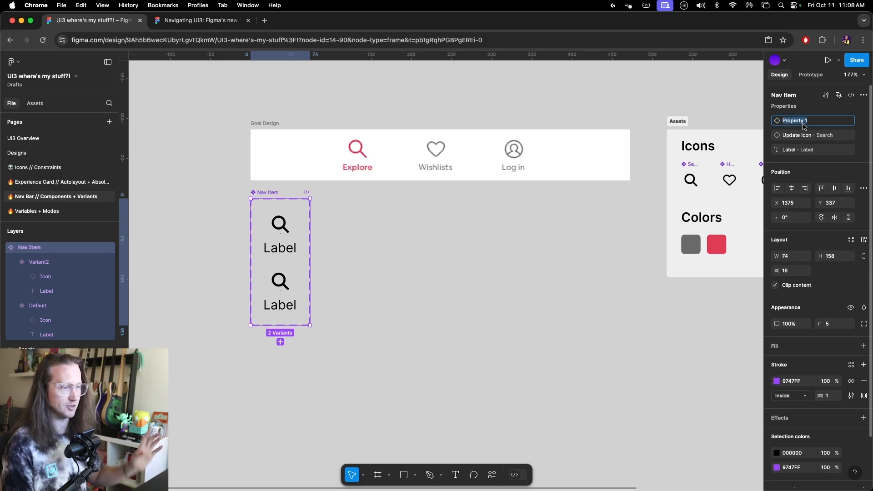
type("State")
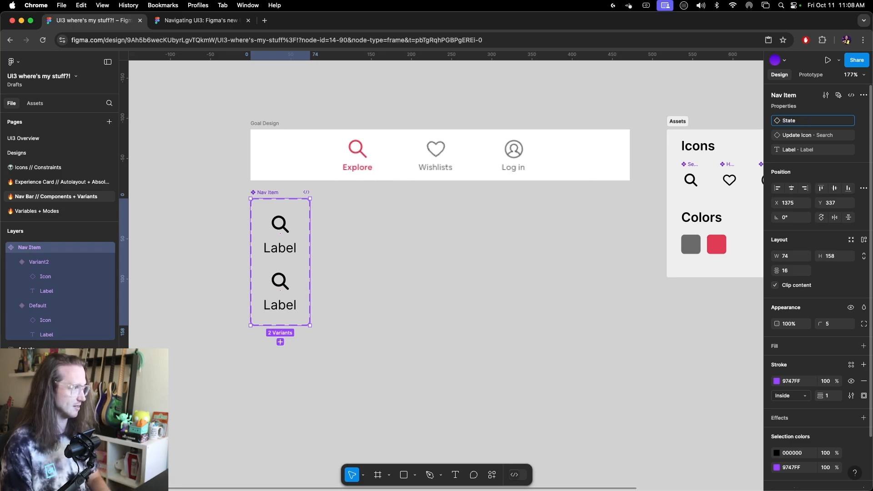
key("Return")
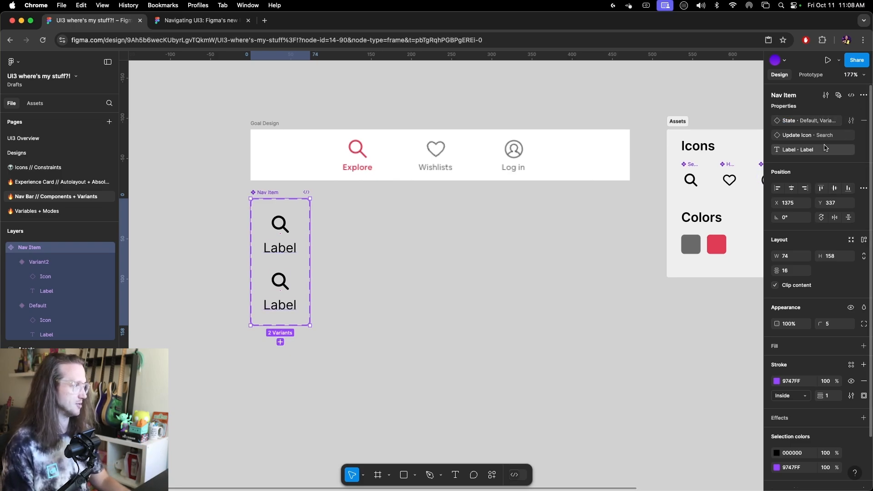
Set the State value of the second Nav Item variant to "Active".
double_click(812, 121)
left_click(45, 305)
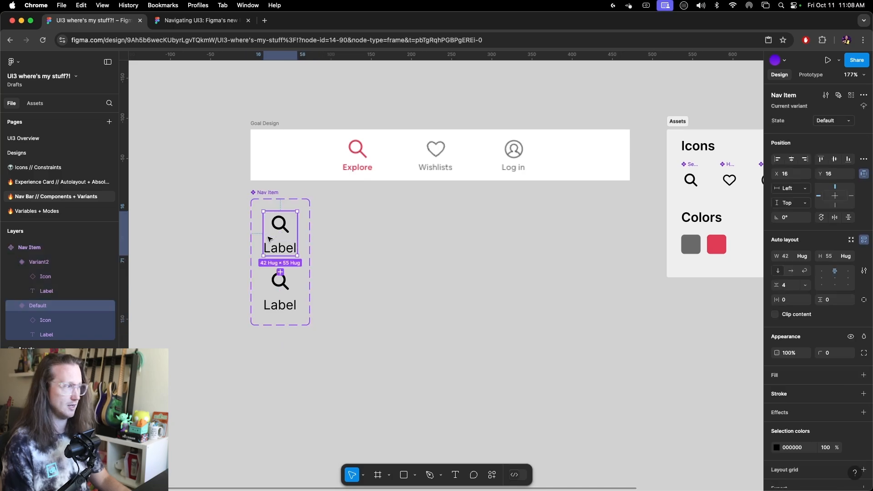
left_click(280, 291)
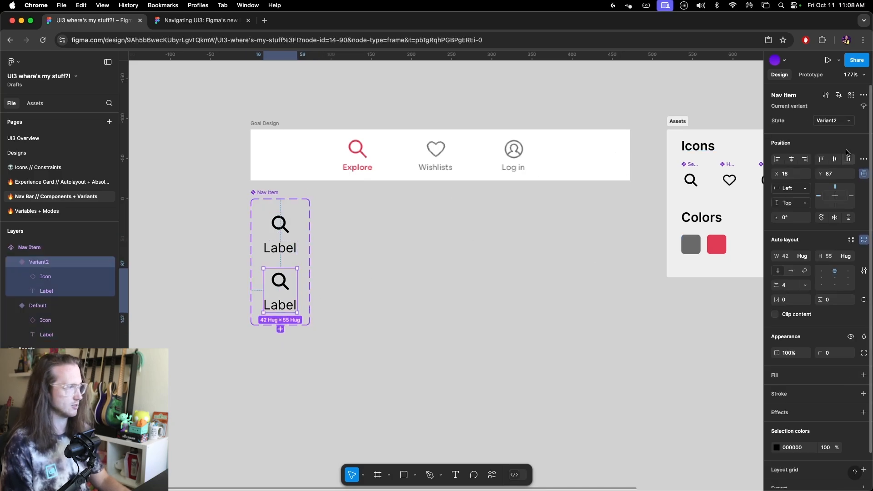
double_click(826, 121)
type("Act")
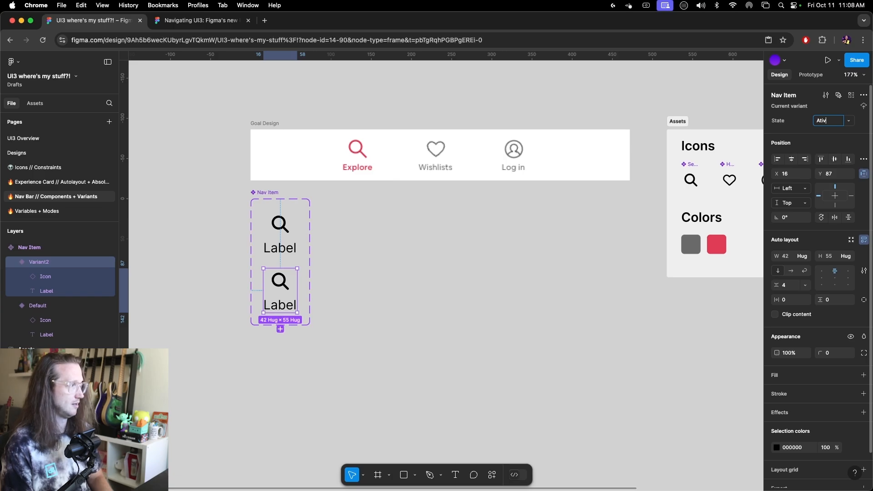
type("ive")
key("Return")
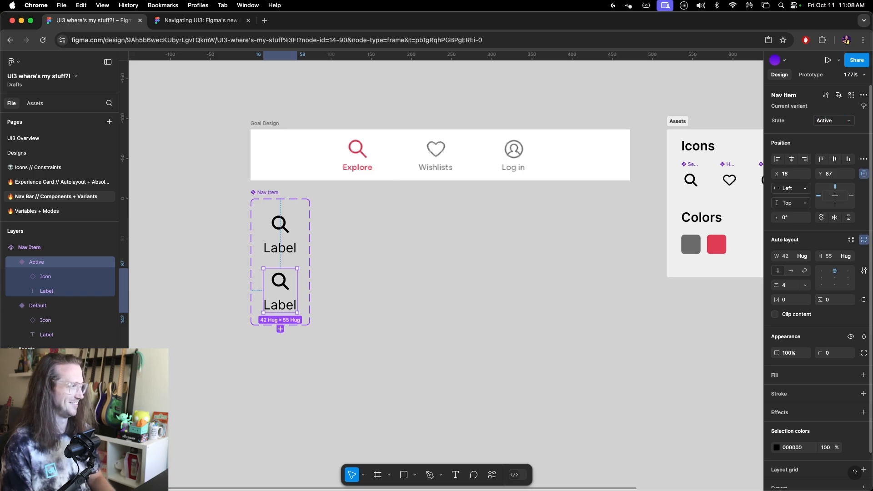
Recolor the icon and label of the Active Nav Item variant to the page's red, DF3D55.
left_click(508, 341)
left_click(288, 296)
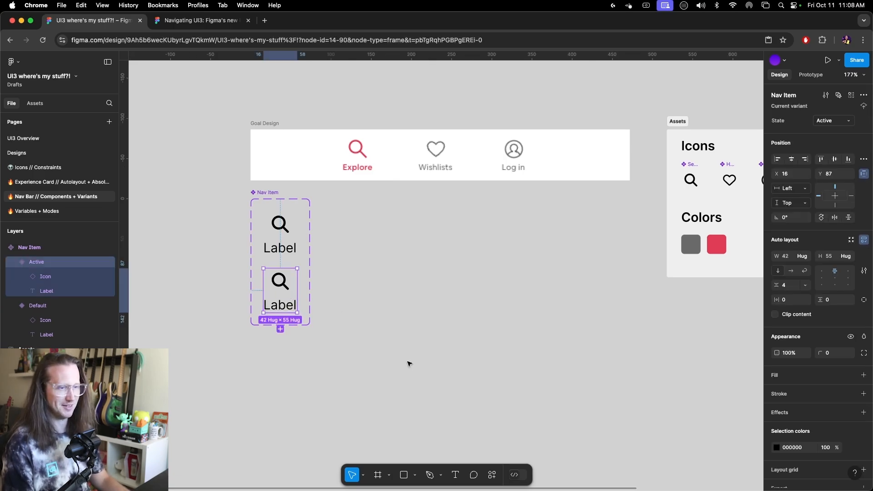
left_click(46, 277)
left_click(59, 293, "shift")
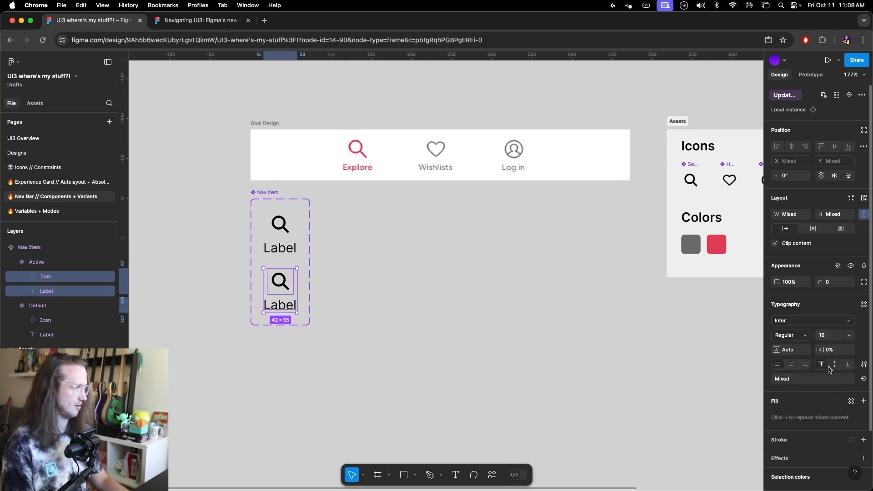
scroll(804, 450, "down", 3)
left_click(776, 434)
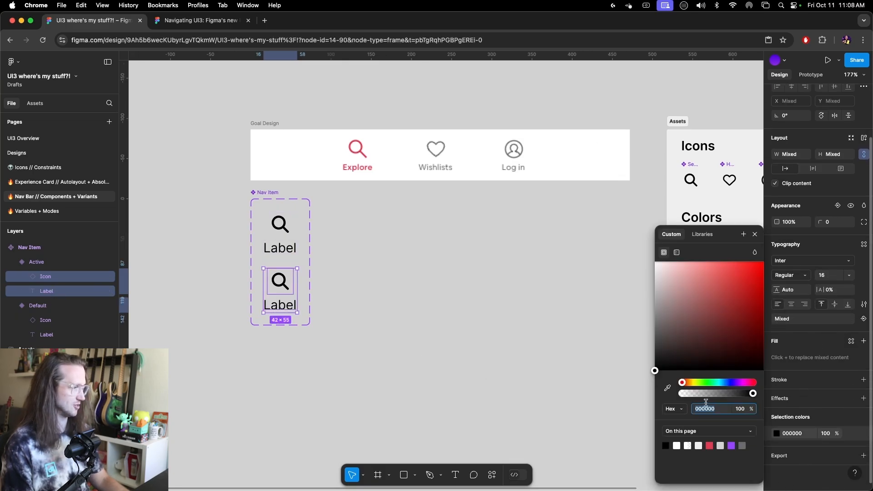
left_click(711, 445)
left_click(489, 390)
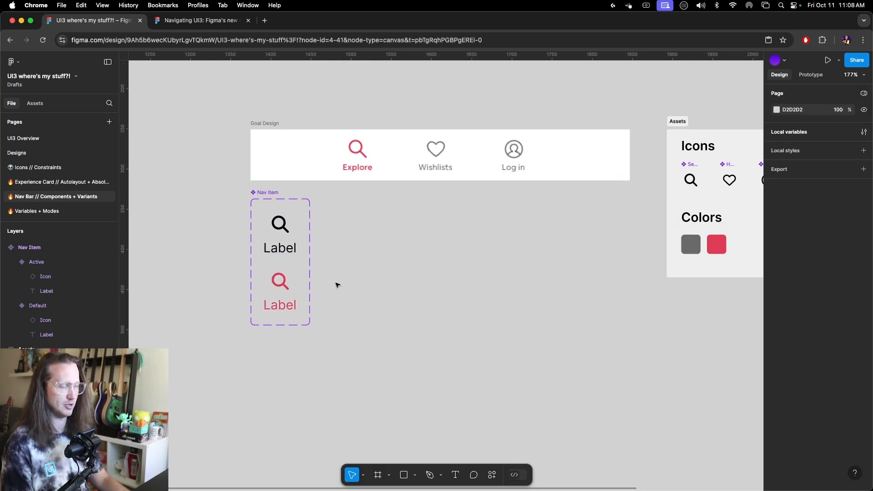
Recolor the Default Nav Item variant's icon and label to the page's gray, 6B6A6A.
left_click(295, 250)
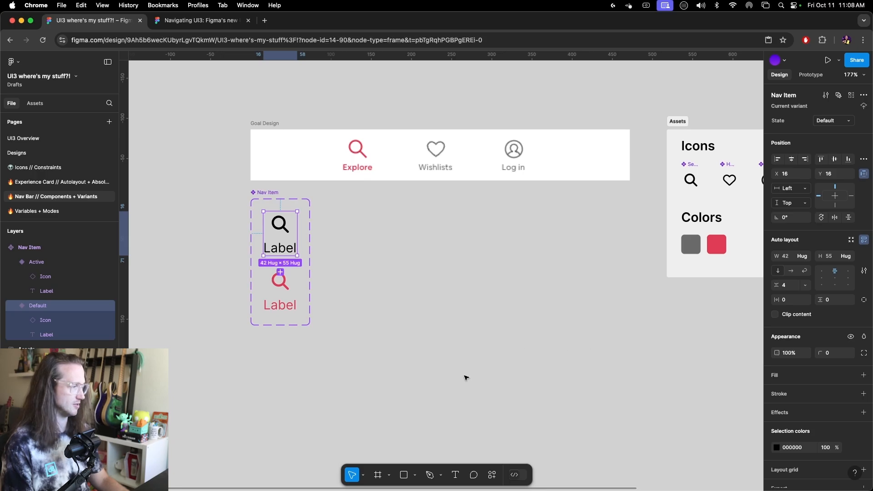
left_click(776, 447)
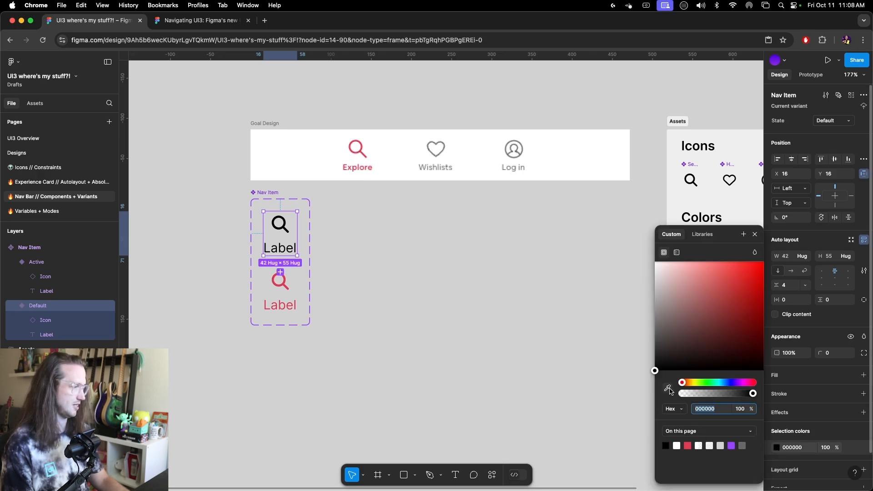
left_click(742, 445)
left_click(474, 391)
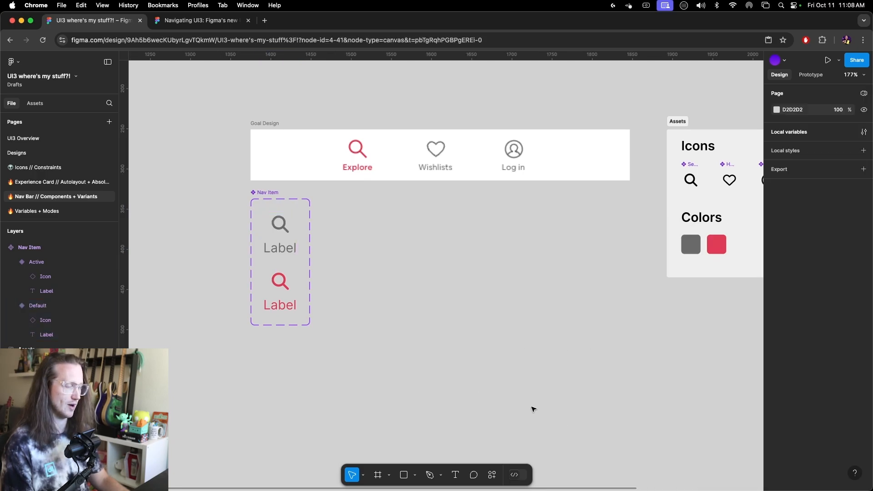
Place an instance of the Default Nav Item variant beside the component set at about X 1499, Y 352.
left_click(265, 192)
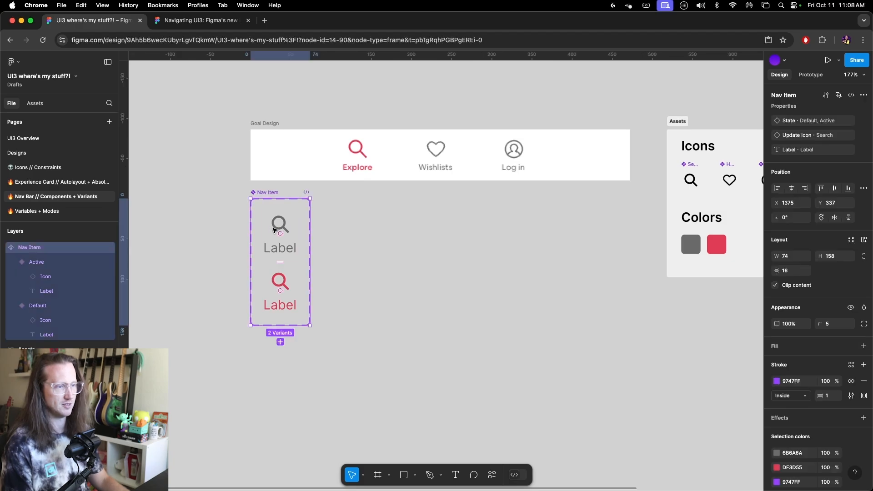
left_click(294, 249)
left_click(329, 237)
left_click(280, 229)
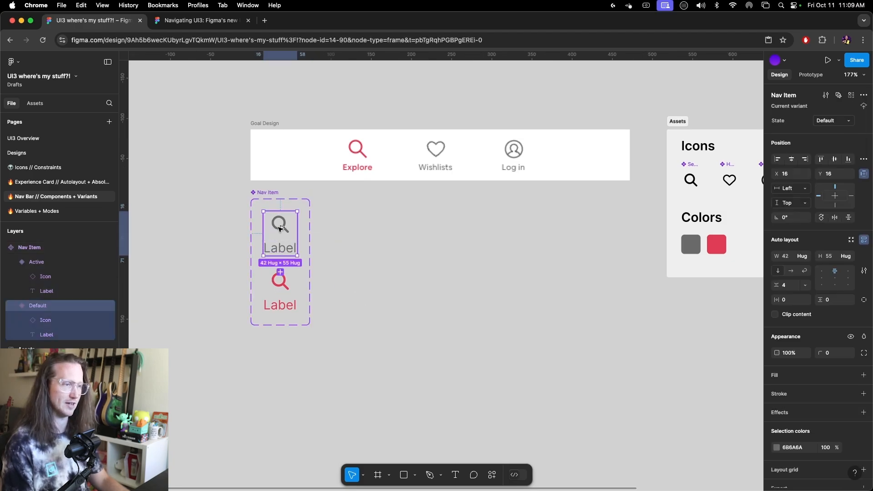
left_click_drag(280, 229, 367, 227)
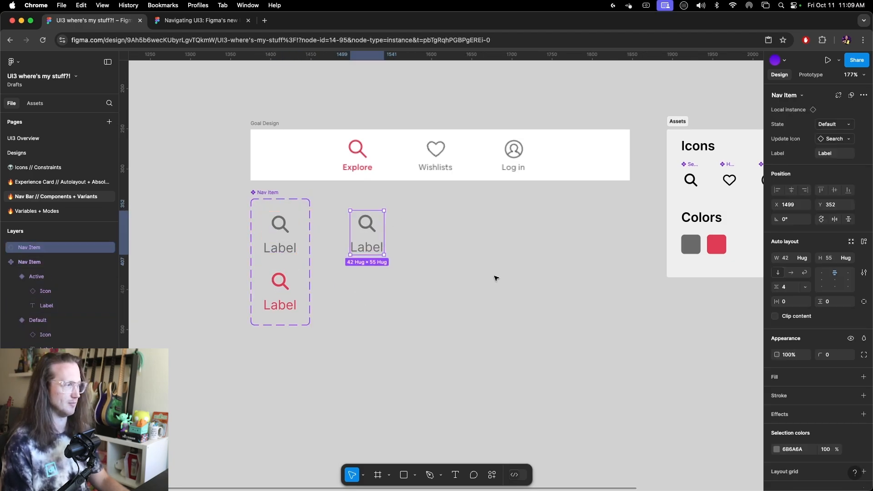
Test the instance's State property by switching it to Active and back to Default.
left_click(841, 124)
left_click(845, 136)
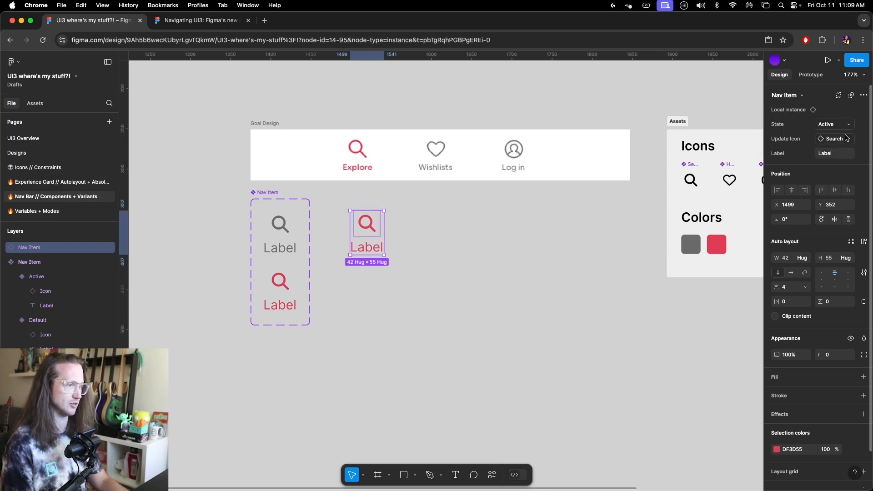
left_click(846, 124)
left_click(836, 112)
left_click(571, 239)
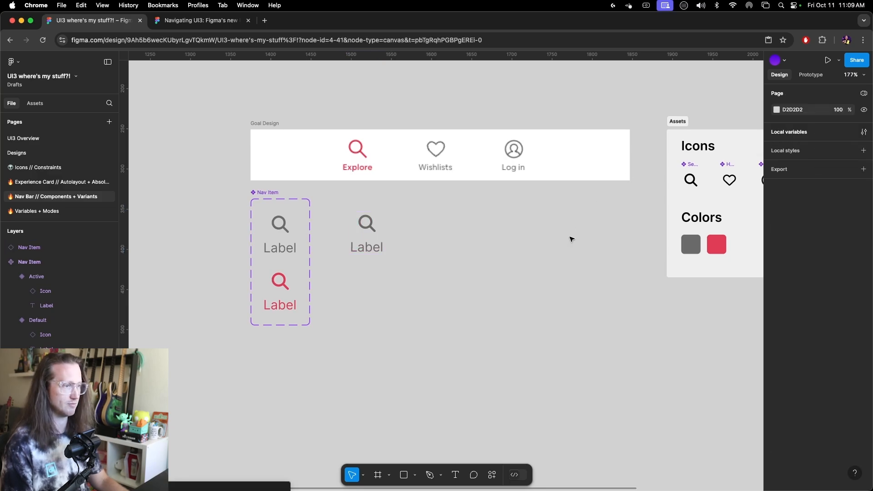
Swap the Nav Item instance's icon to Heart and set its label to "Wishlists".
left_click(356, 232)
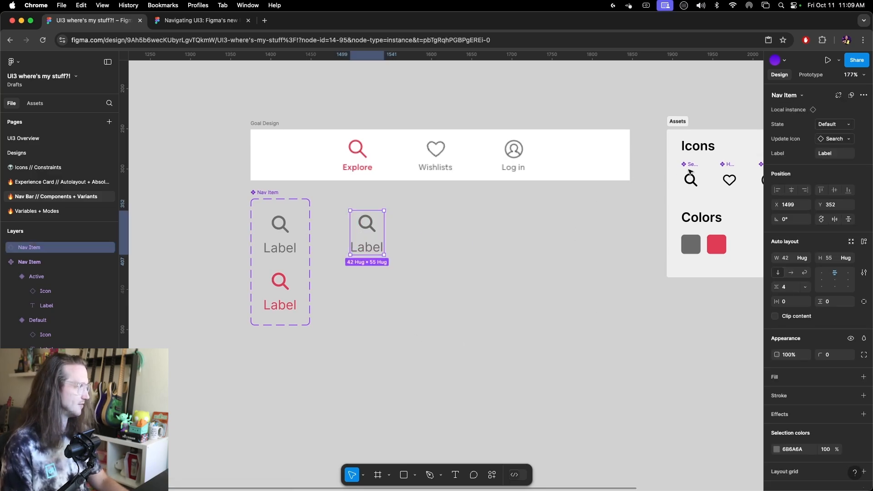
left_click(833, 138)
left_click(784, 221)
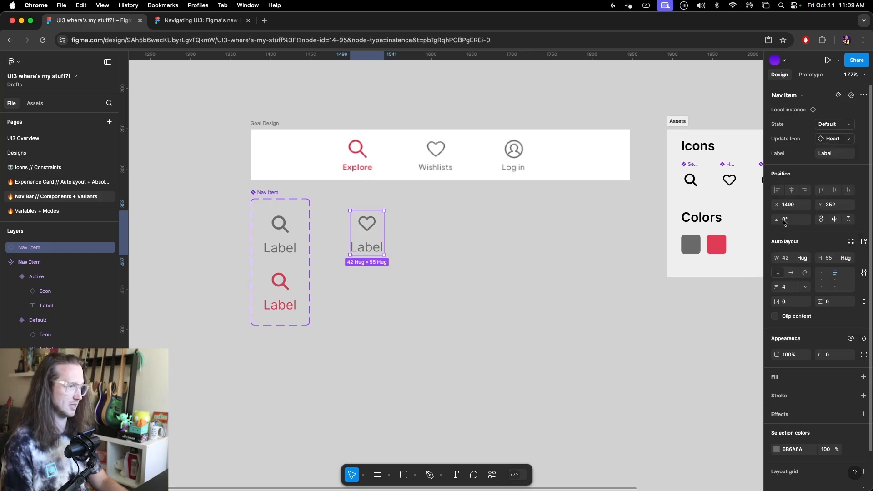
left_click(841, 154)
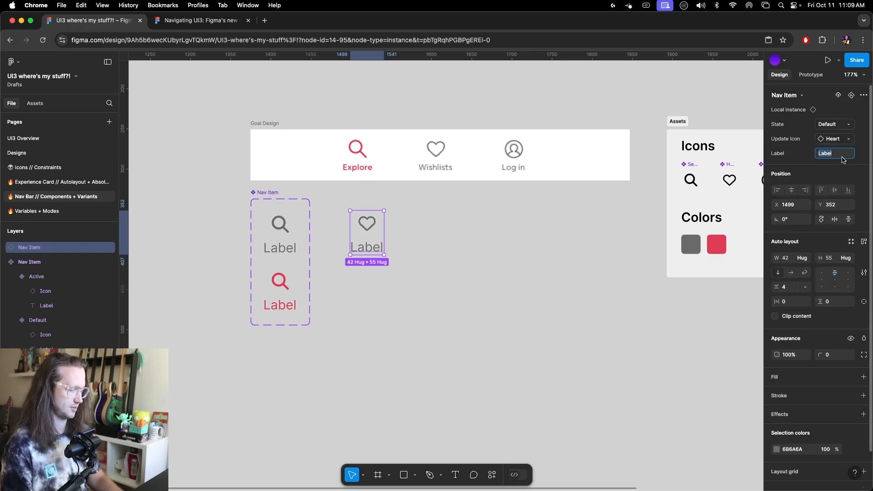
type("Wishlists")
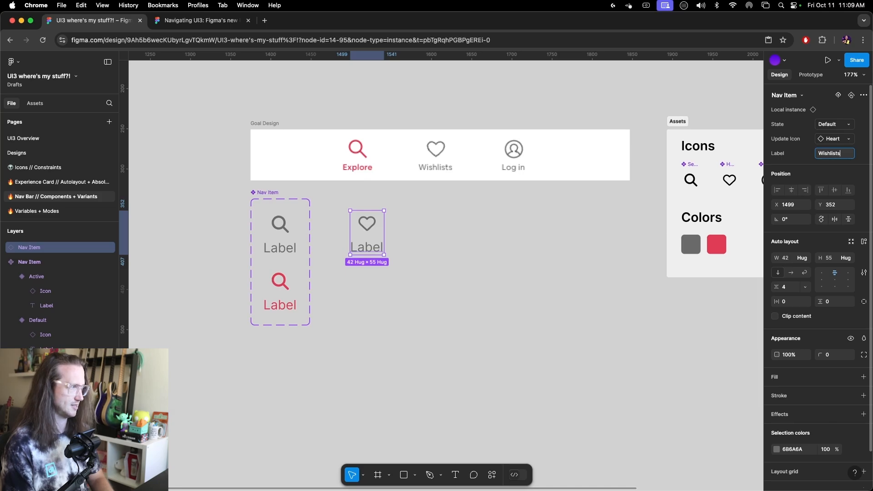
key("Return")
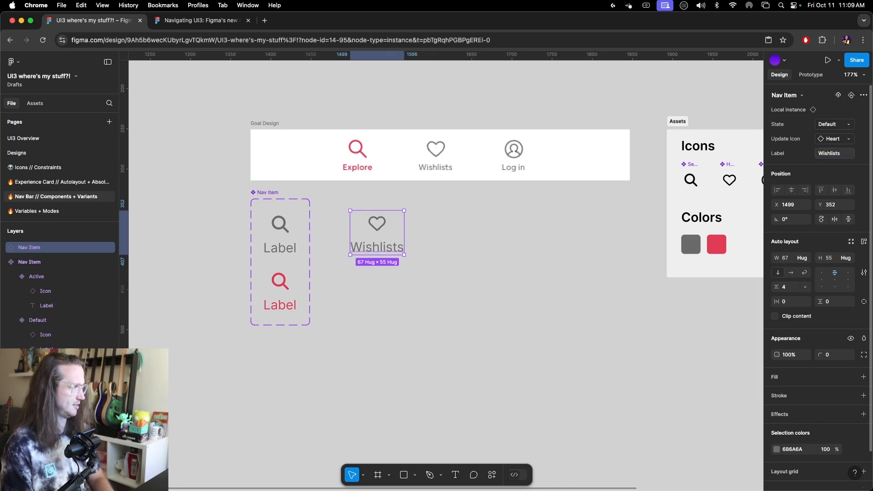
left_click(512, 364)
Move the Wishlists instance to X 1571, Y 353 and the Nav Item component set to X 1375, Y 71, above the Goal Design frame.
left_click(382, 240)
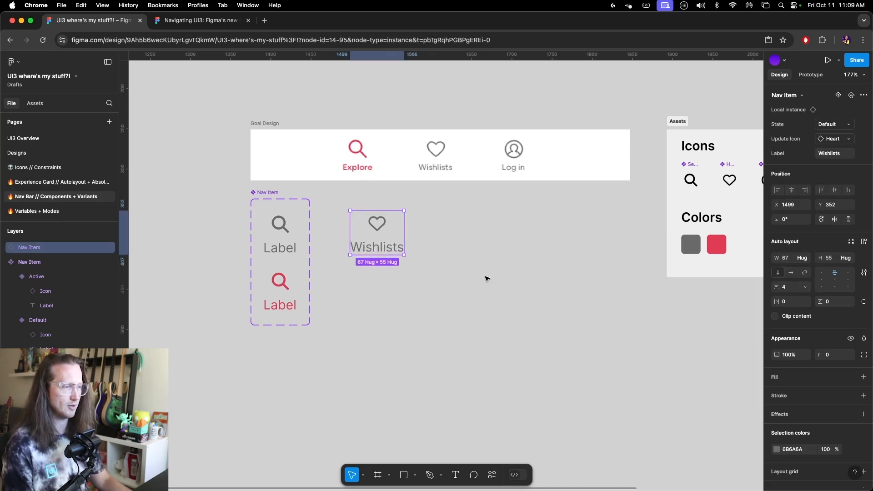
left_click_drag(378, 230, 439, 233)
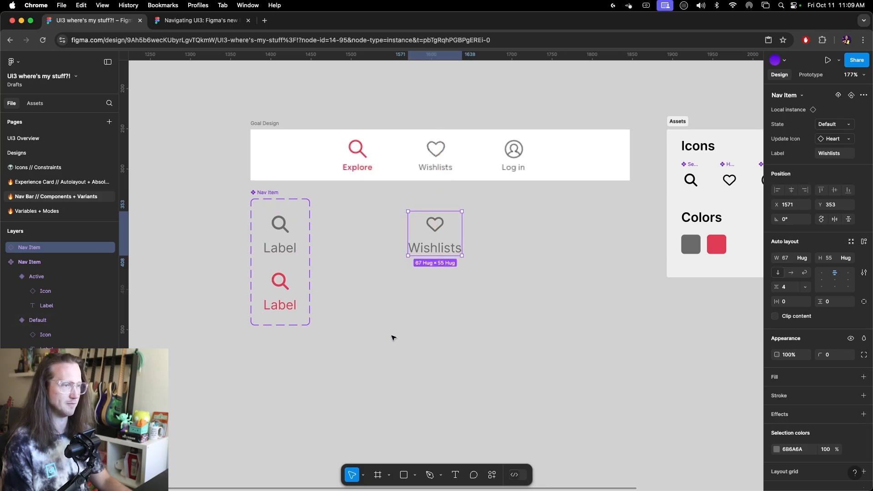
scroll(573, 400, "up", 5)
scroll(409, 355, "right", 4)
left_click_drag(201, 292, 201, 79)
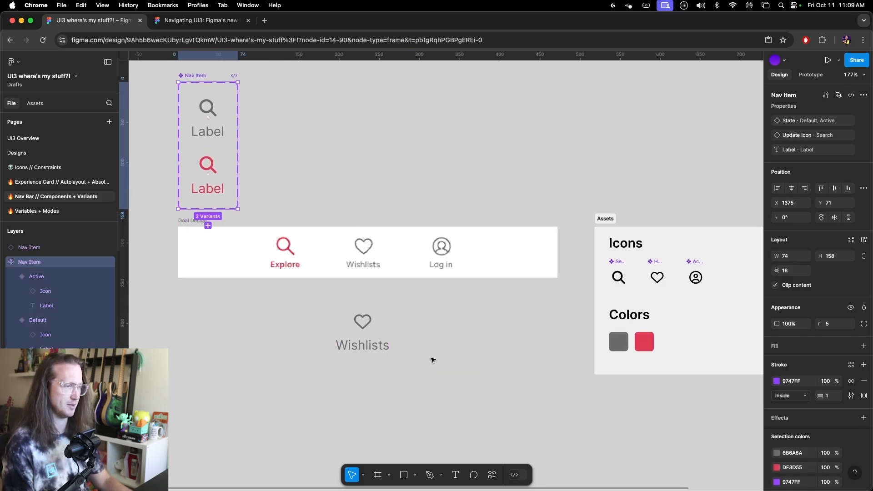
left_click(433, 360)
Place a Default Nav Item instance on each side of the Wishlists item and wrap all three in a horizontal auto layout frame.
left_click(209, 119)
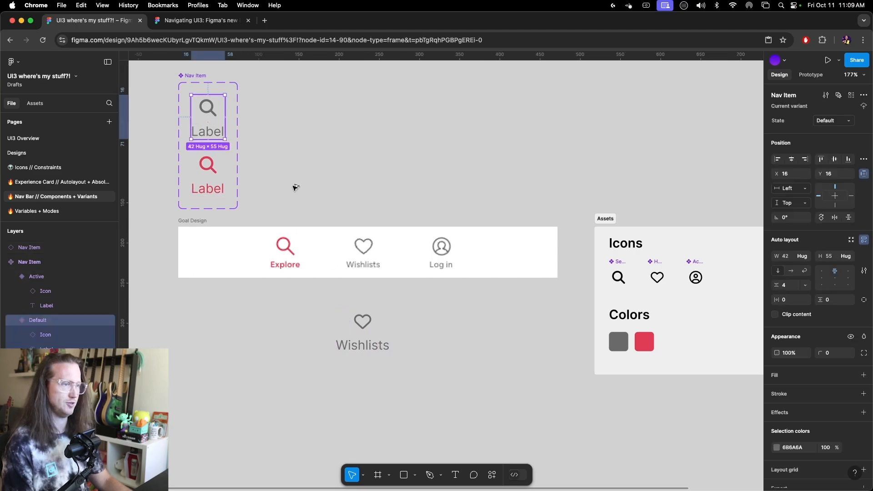
left_click_drag(207, 120, 445, 328)
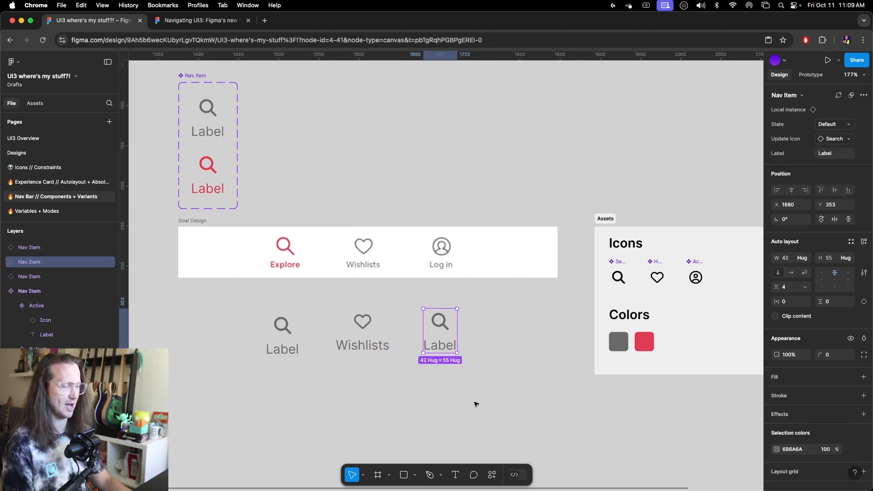
left_click_drag(204, 294, 577, 406)
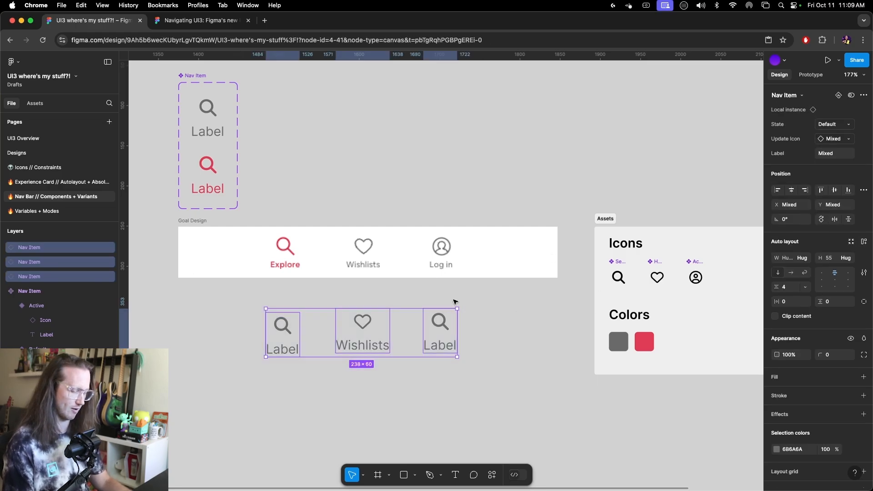
key("shift+a")
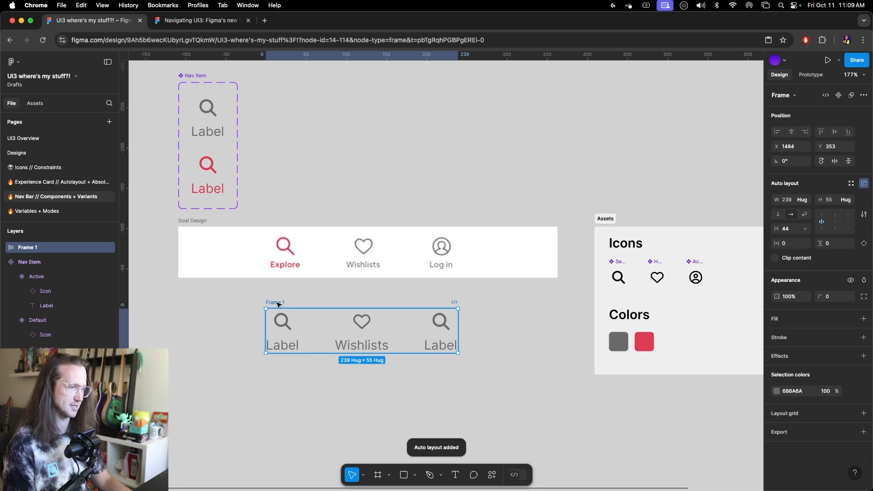
Move the new auto layout frame to X 1491, Y 353 and fill it with the Goal Design's white, FFFFFF.
left_click_drag(273, 306, 282, 304)
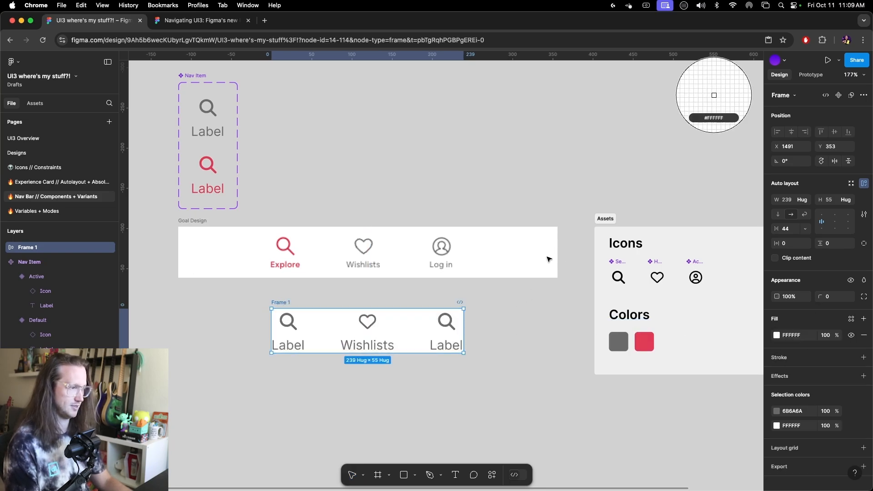
left_click(534, 314)
left_click(278, 303)
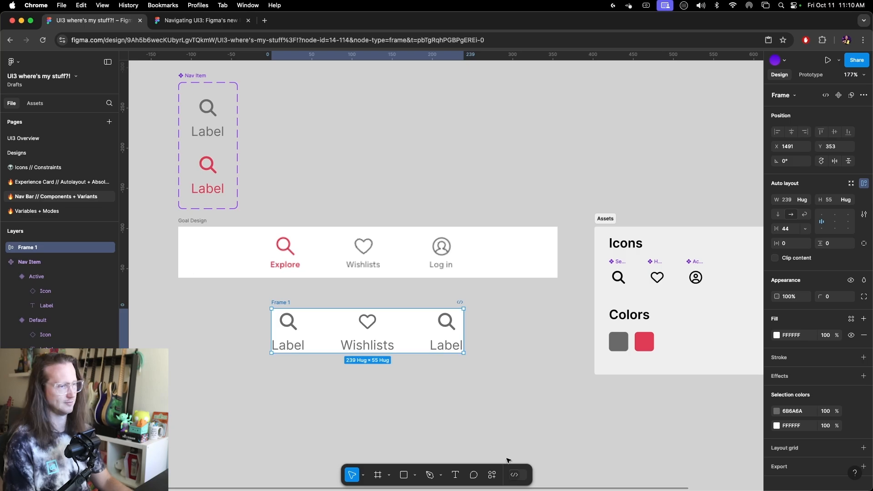
Set the first Nav Item's label in the new frame to "Explore" and its State to Active.
left_click(4, 247)
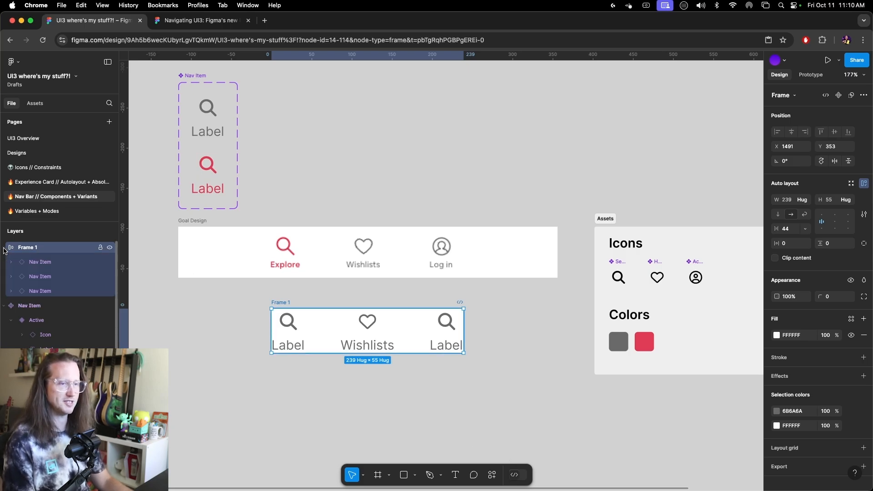
left_click(40, 264)
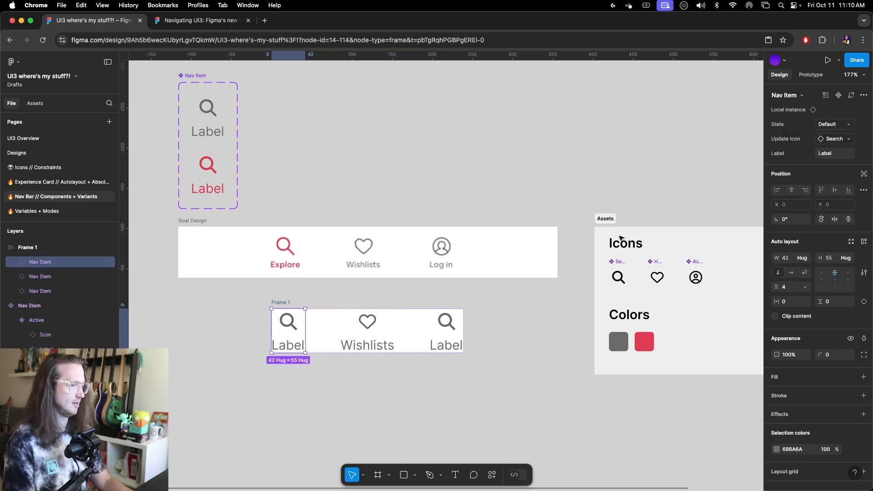
left_click(836, 154)
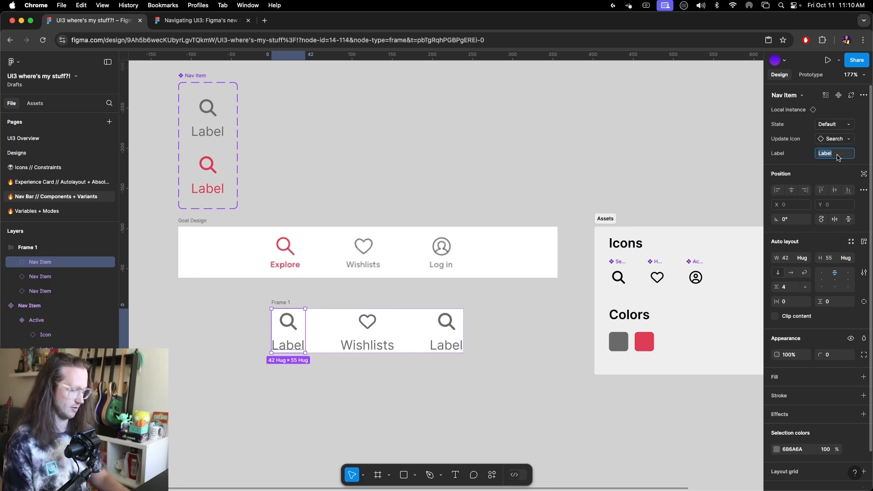
type("Explore")
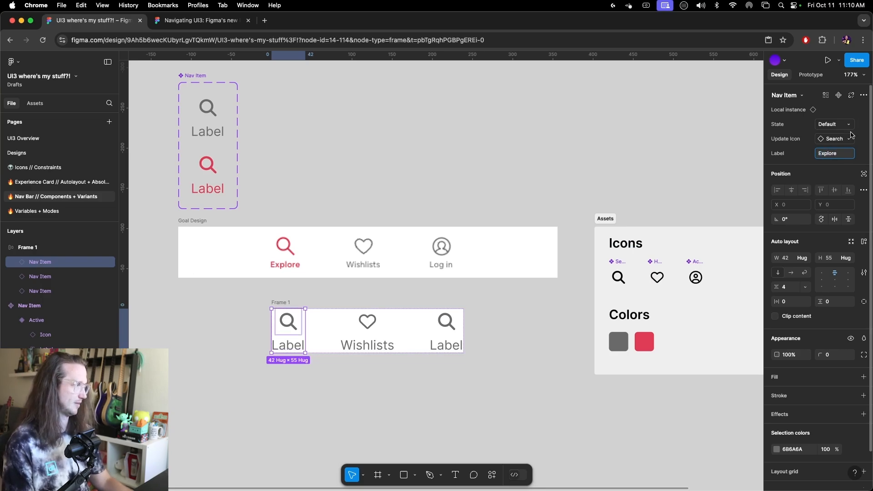
left_click(834, 124)
left_click(818, 135)
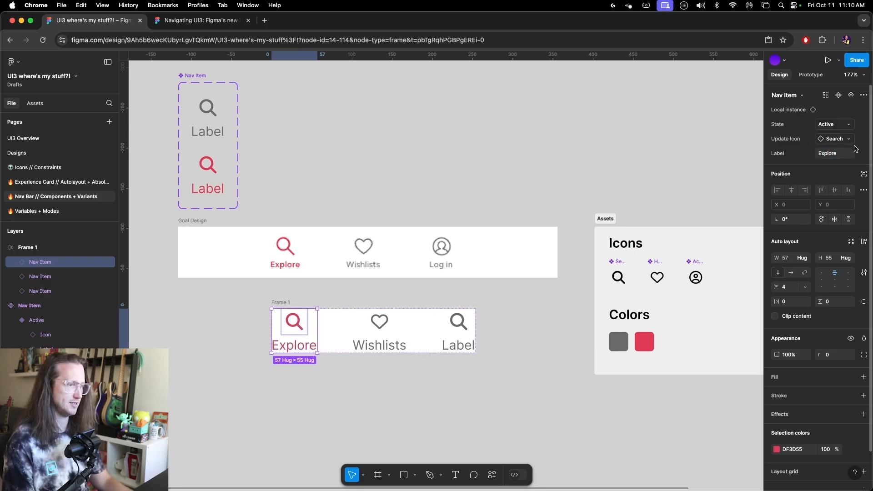
Set the third Nav Item's label to "Log in" and swap its icon to the account icon.
left_click(460, 342)
left_click(836, 154)
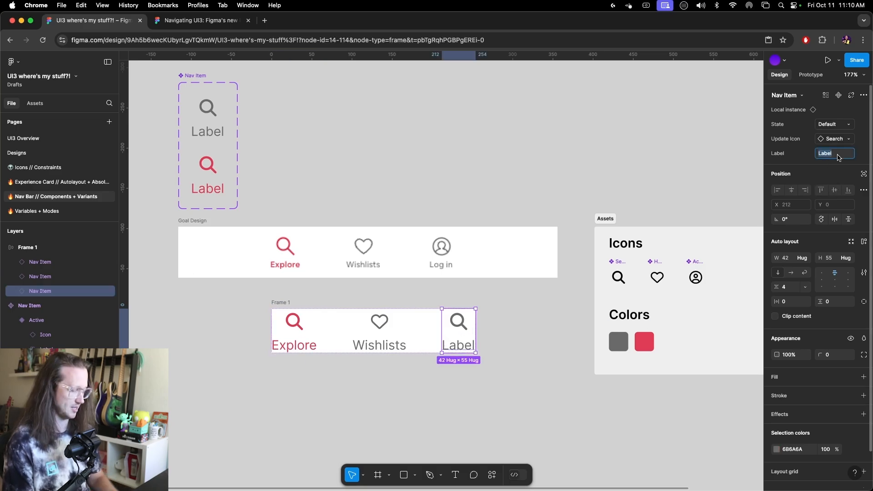
type("Log in")
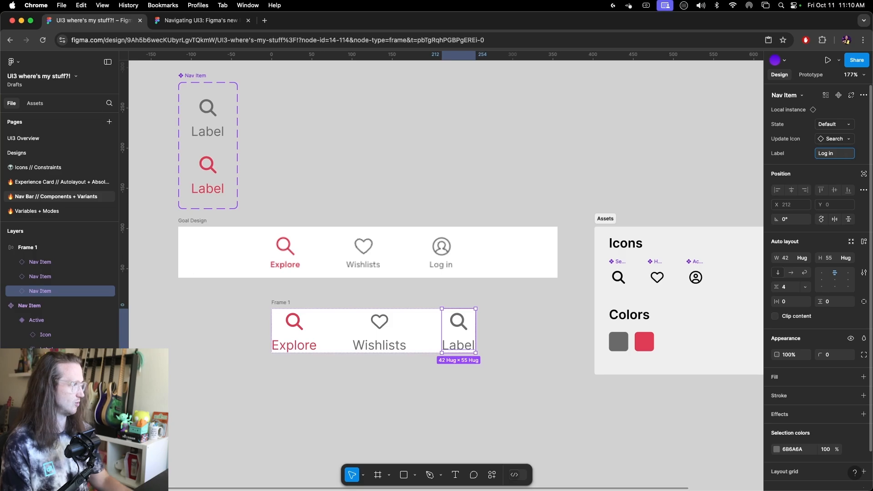
left_click(834, 139)
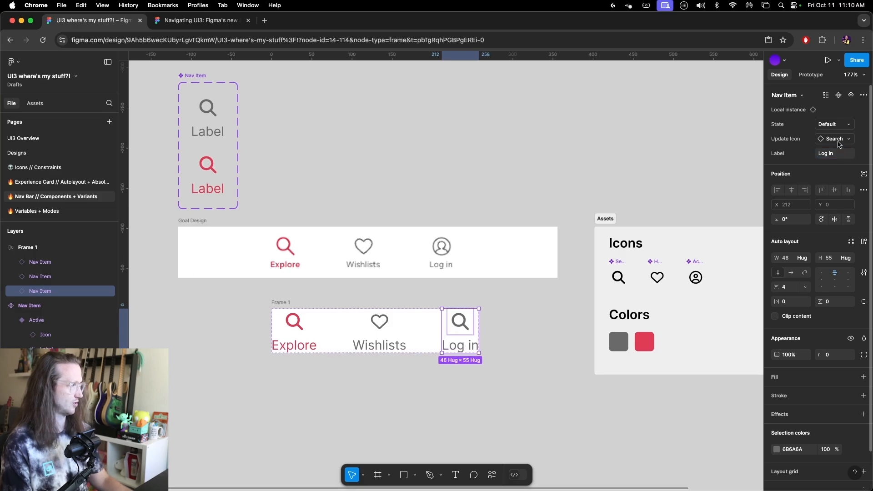
left_click(832, 234)
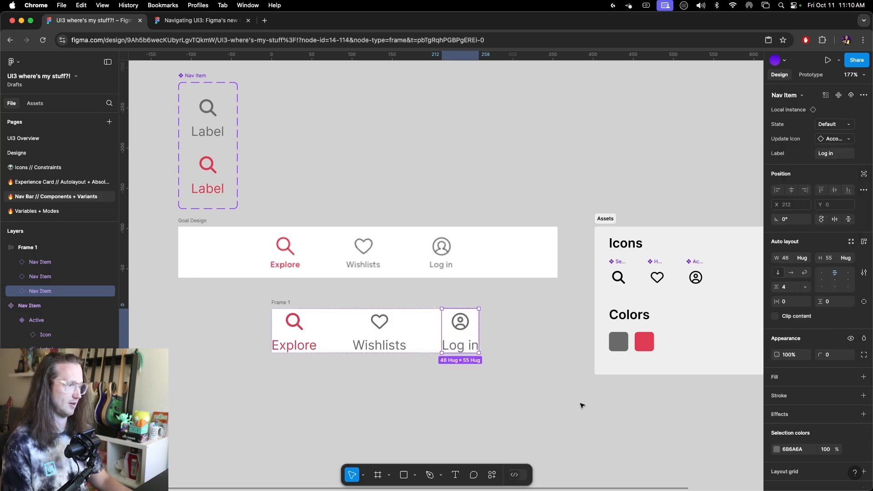
Set the horizontal gap of the auto layout frame holding the three Nav Items to Auto and widen it to 472 at X 1375.
left_click(556, 400)
left_click(319, 322)
left_click(278, 307)
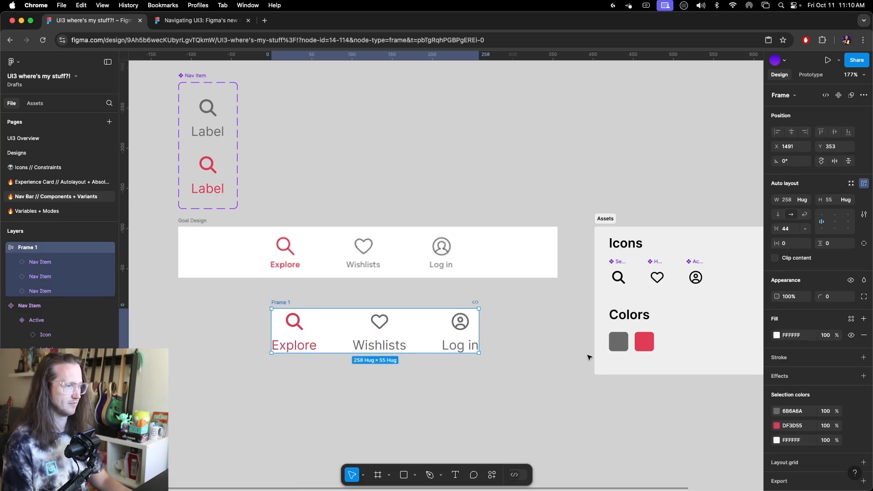
double_click(821, 223)
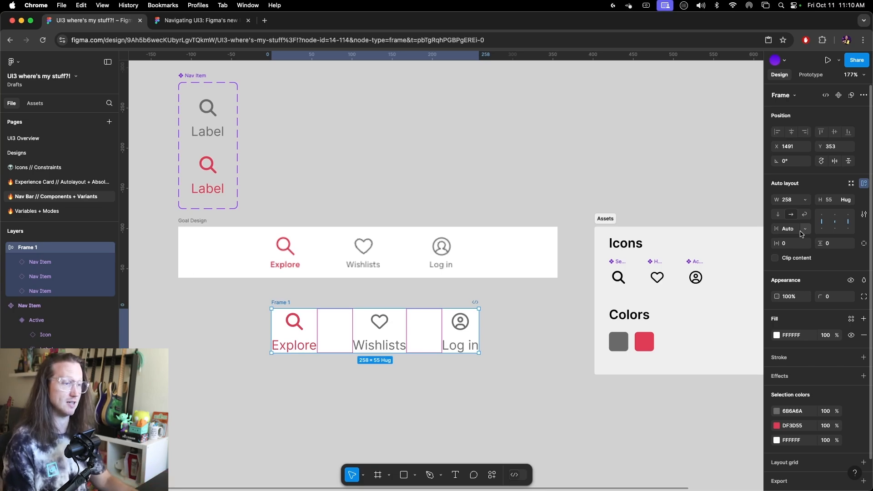
left_click_drag(272, 330, 179, 330)
left_click_drag(481, 322, 559, 320)
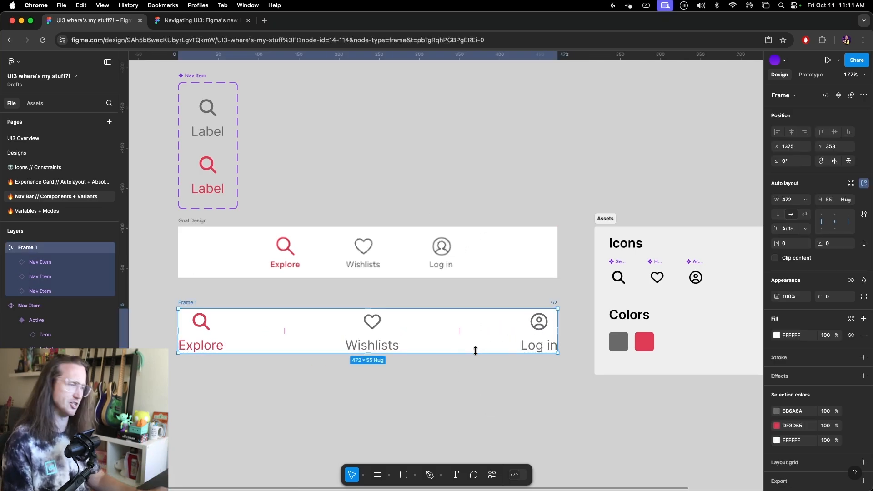
Rename the widened auto layout frame to "App Nav".
left_click(481, 404)
left_click(195, 303)
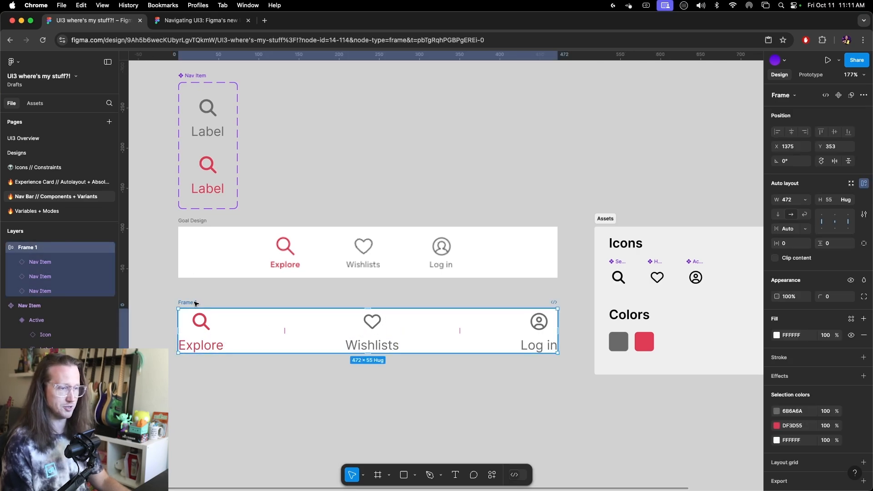
key("super+r")
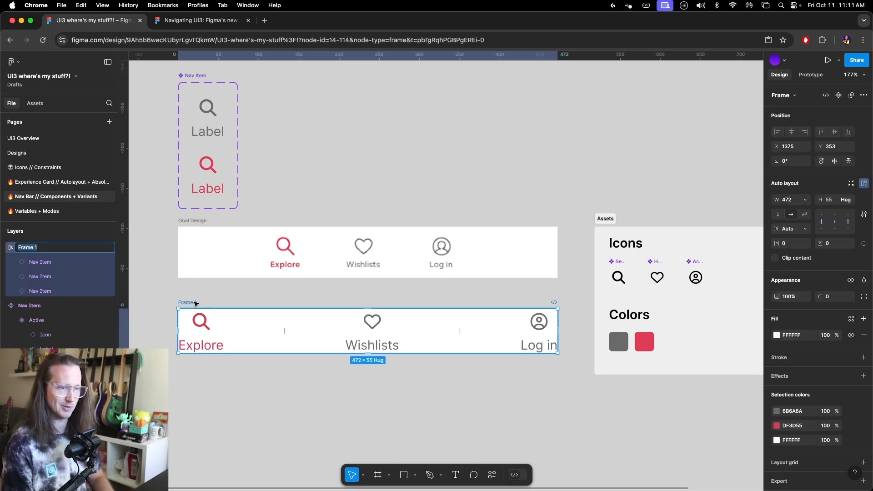
type("App")
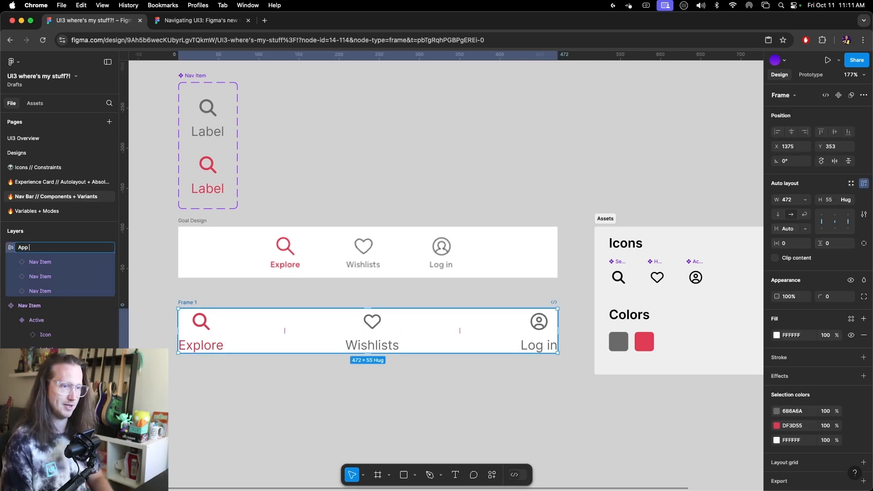
type(" Nav")
key("Return")
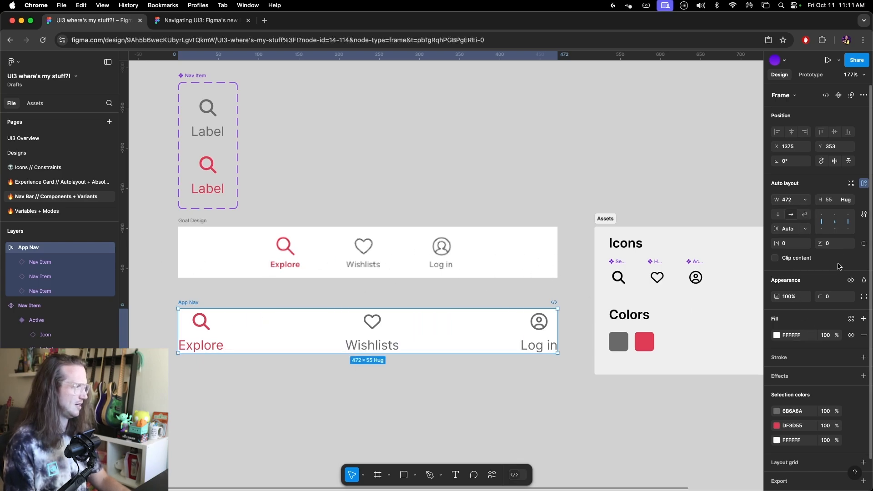
Set the App Nav frame's horizontal padding to 120.
left_click(802, 247)
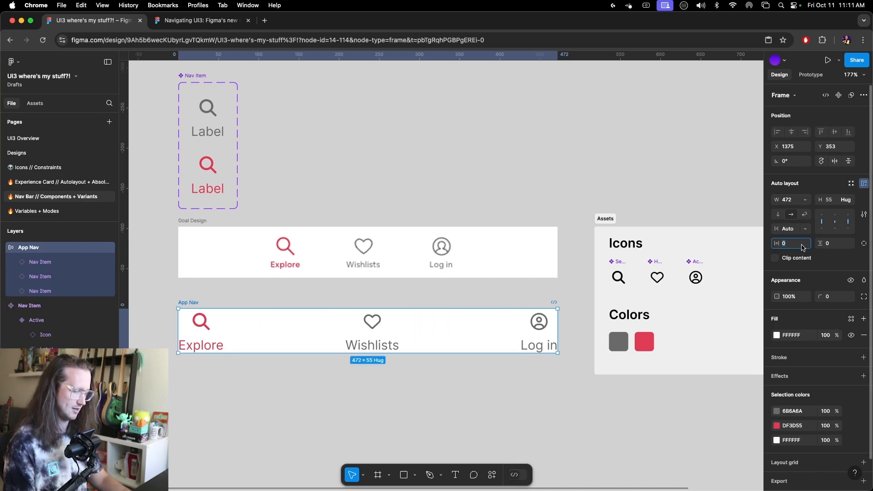
type("120")
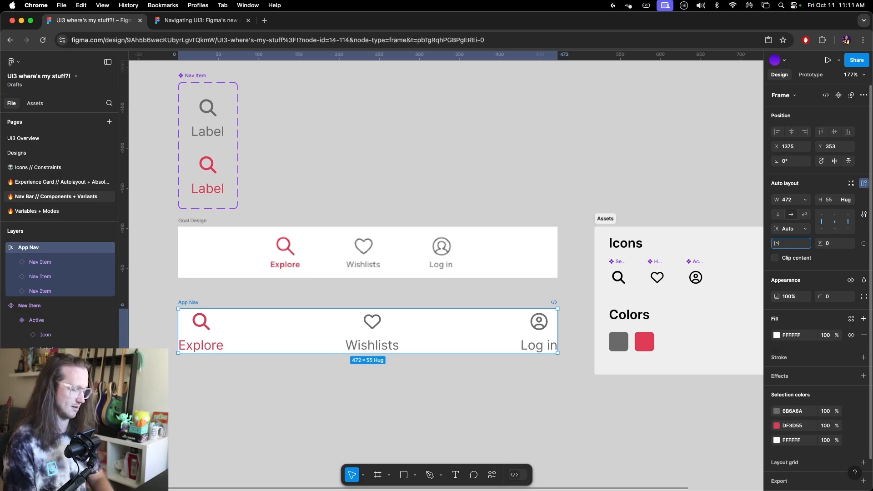
key("Return")
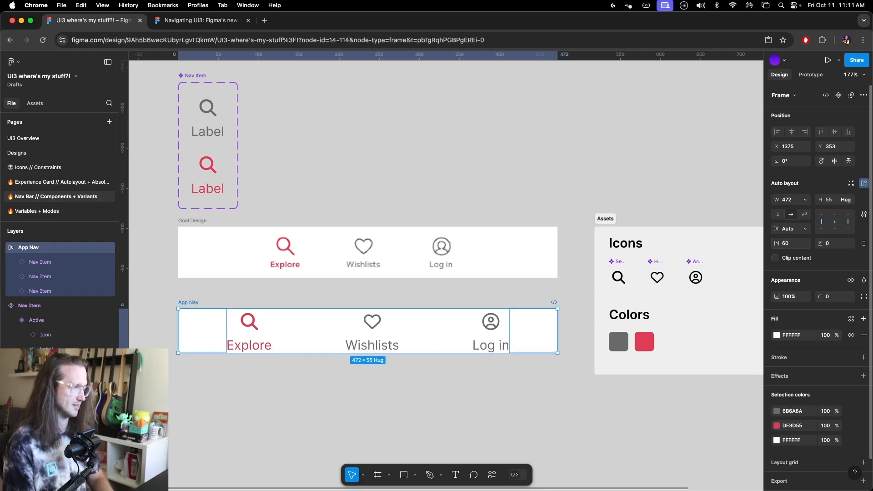
left_click(787, 244)
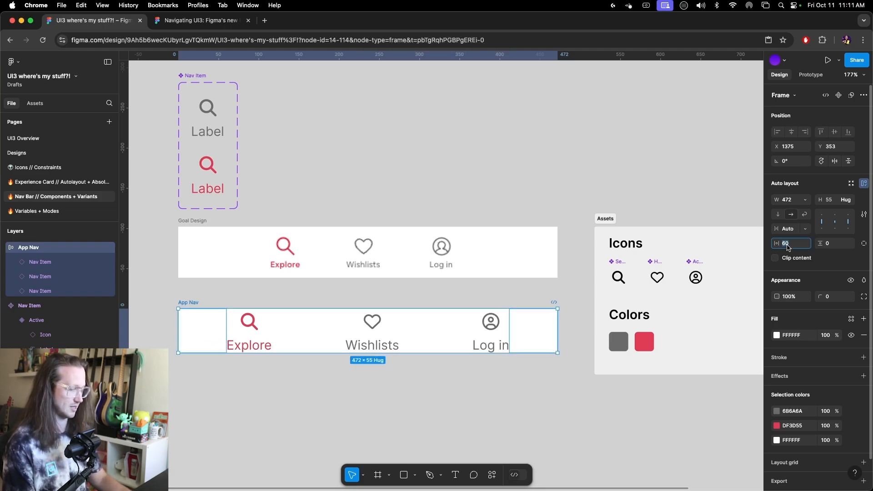
type("120")
key("Return")
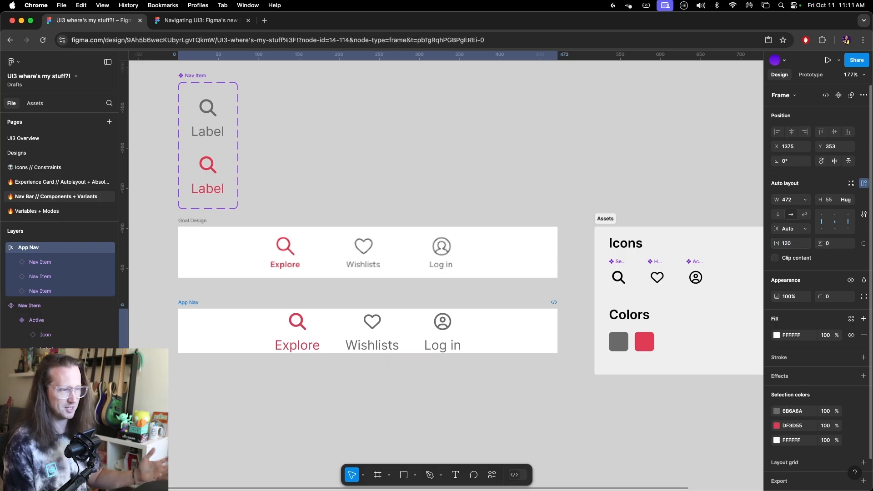
left_click(795, 246)
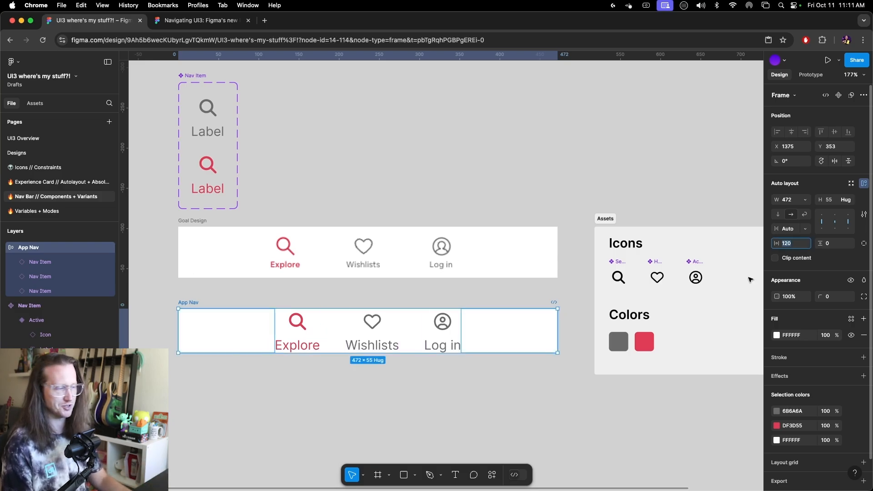
Set the App Nav frame's vertical padding to 8.
left_click(573, 383)
left_click(523, 336)
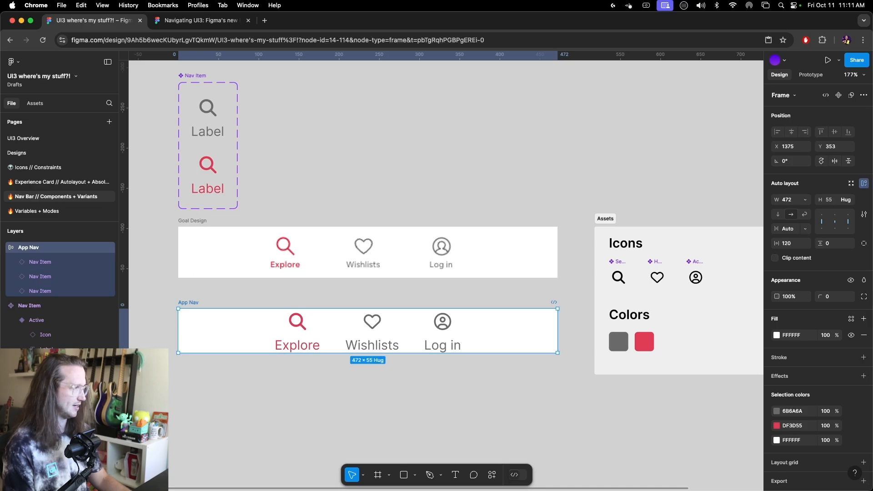
left_click(833, 248)
type("8")
key("Return")
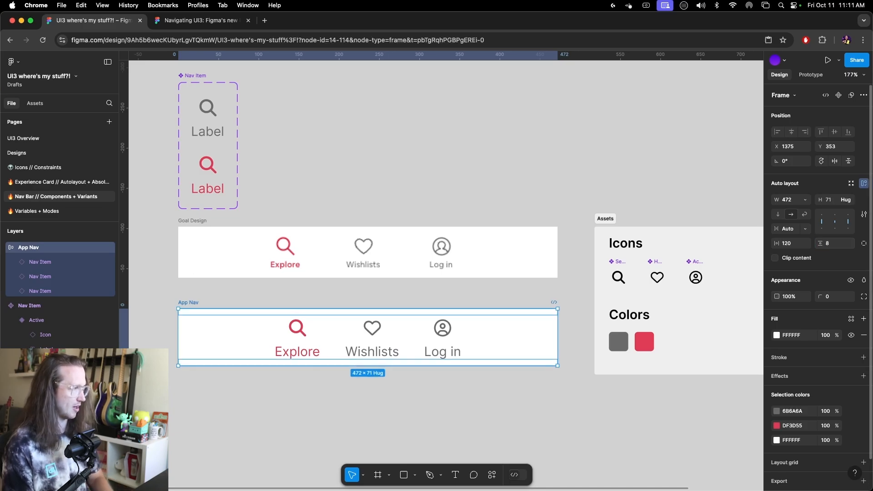
left_click(518, 415)
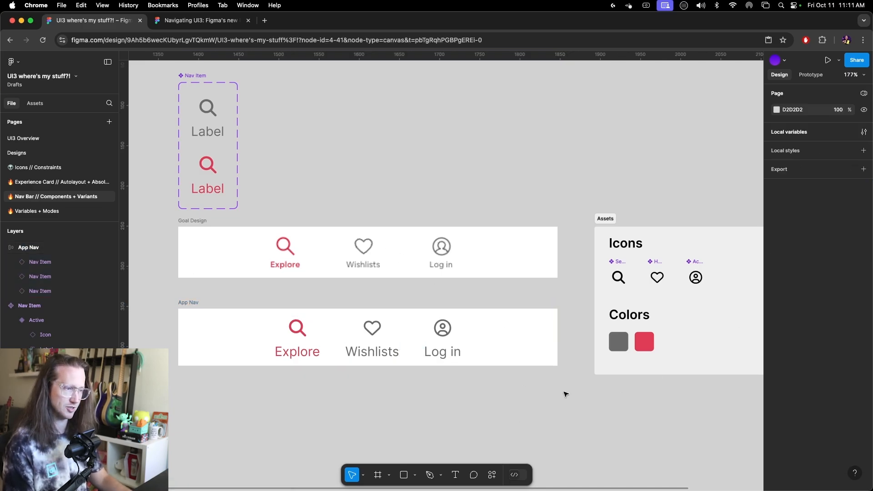
Check the App Nav frame's individual padding values for each side and collapse them again.
left_click(182, 310)
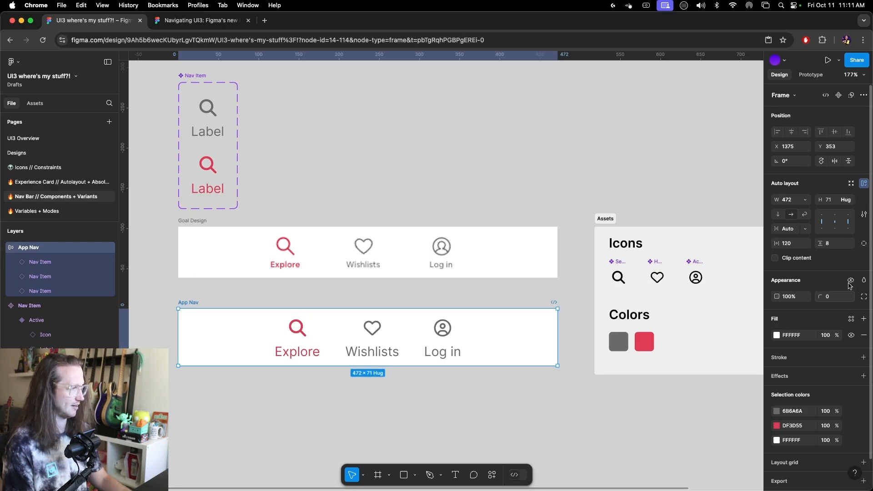
left_click(864, 244)
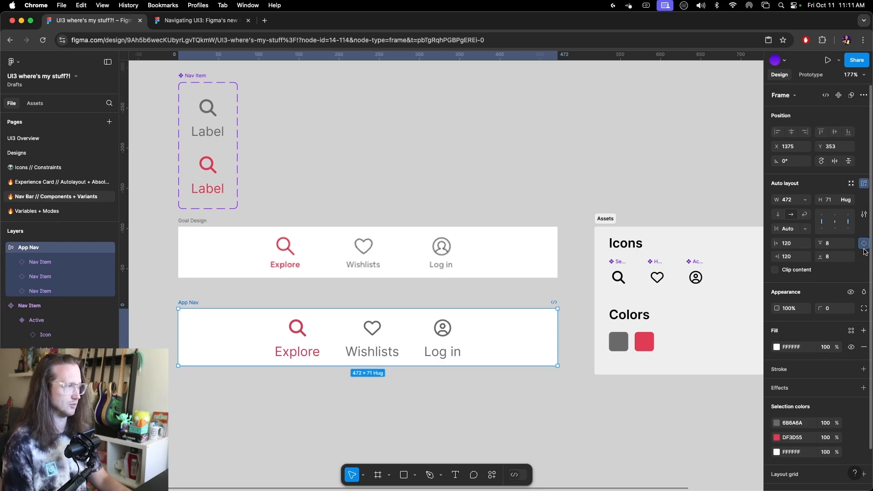
left_click(864, 244)
Round only the two bottom corners of the App Nav frame with a radius of 16.
left_click(864, 297)
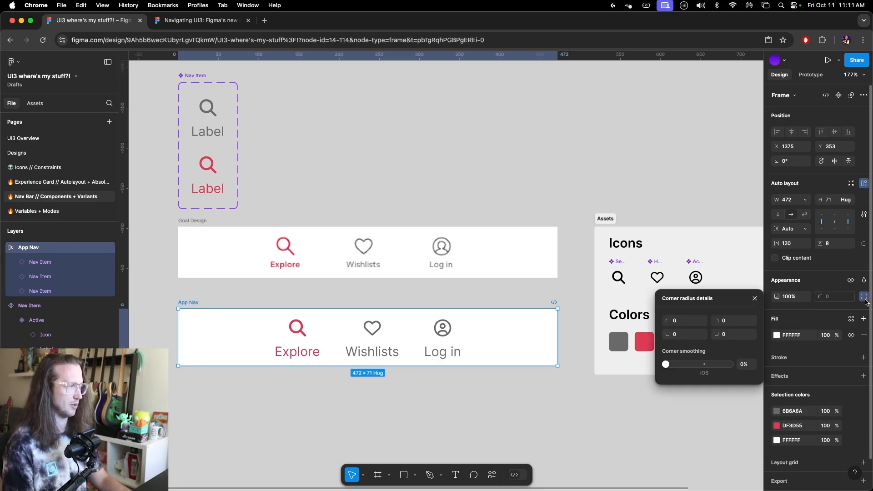
left_click(680, 334)
type("16")
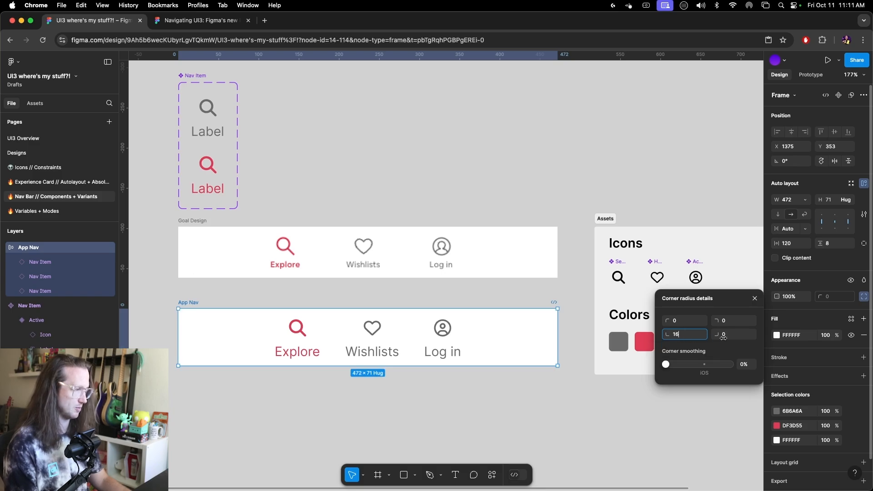
key("Tab")
type("16")
key("Return")
left_click(500, 432)
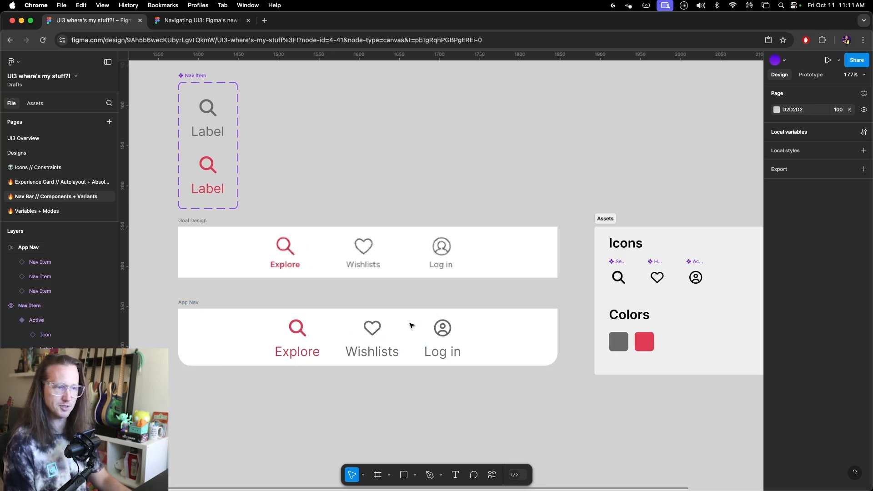
Compare the properties offered for the App Nav frame, the Explore Nav Item instance and the Nav Item component set.
left_click(289, 331)
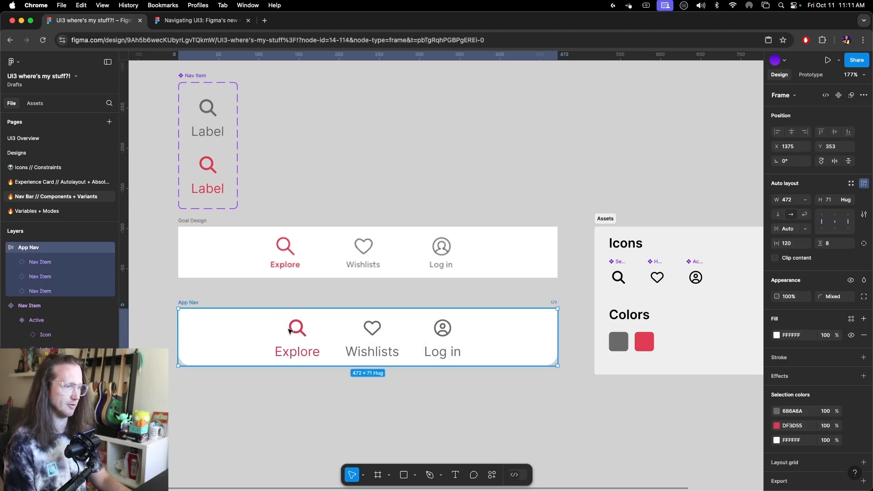
left_click(292, 329)
key("Escape")
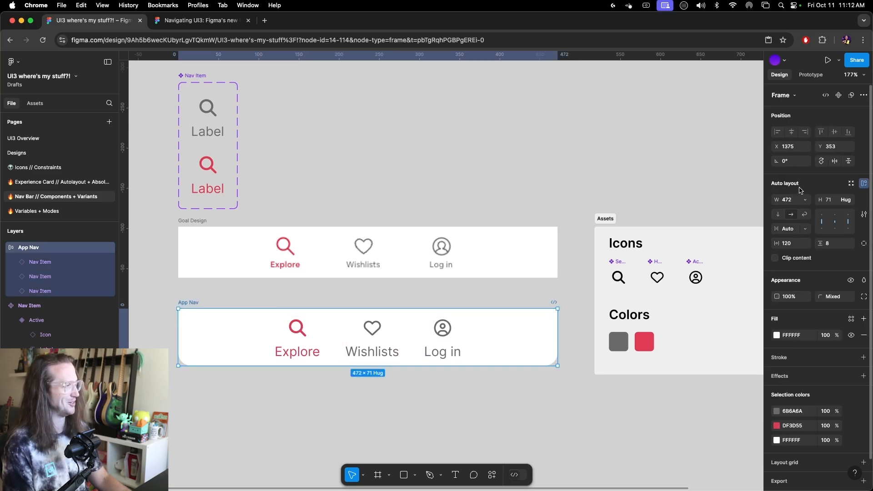
left_click(298, 339)
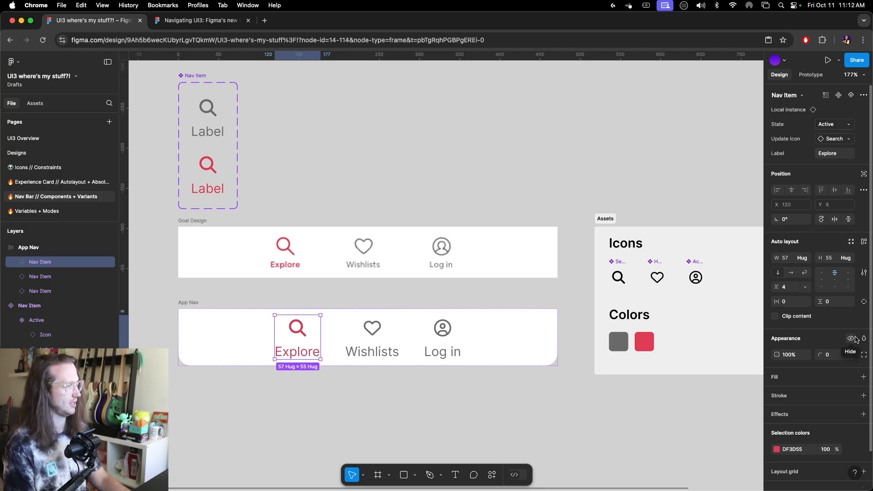
left_click(848, 259)
left_click(860, 255)
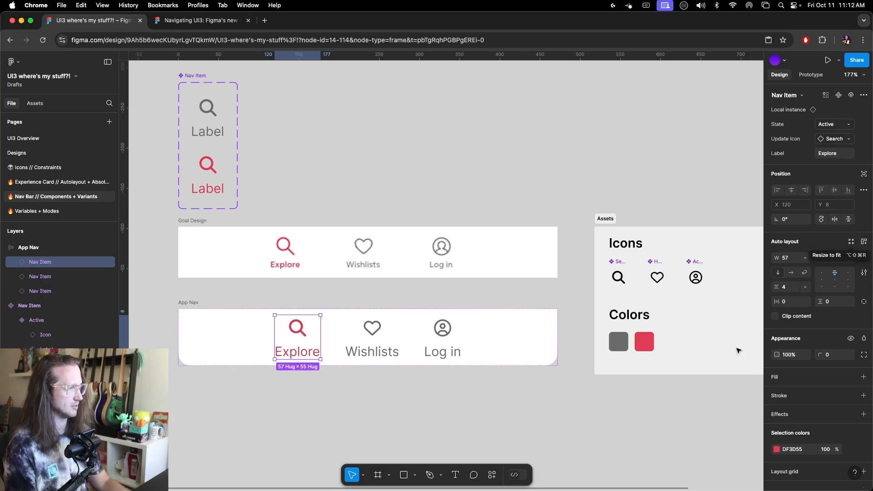
left_click(194, 306)
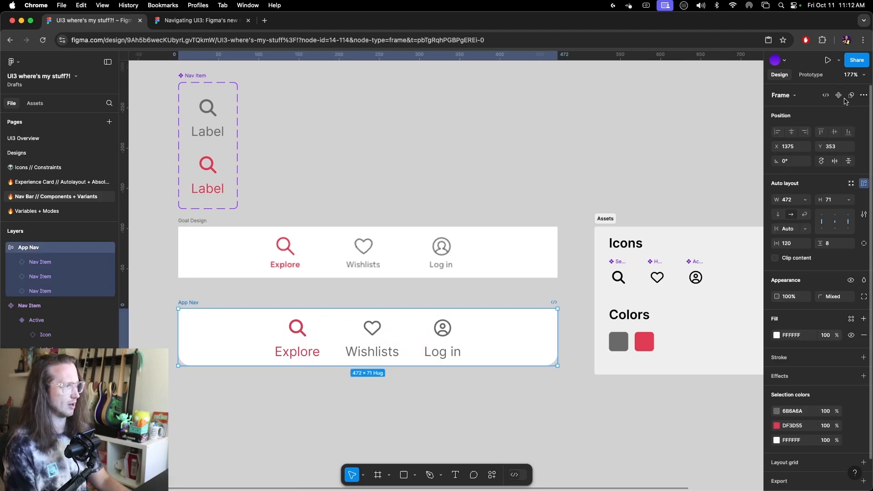
left_click(308, 337)
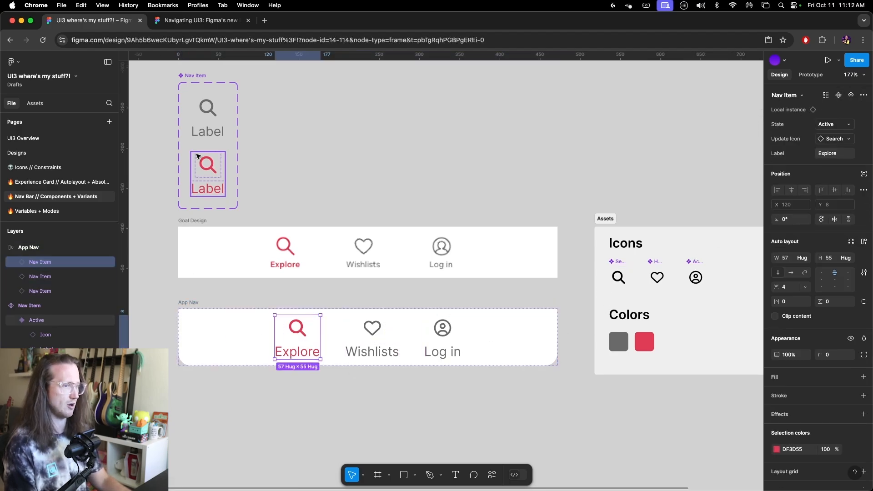
left_click(195, 147)
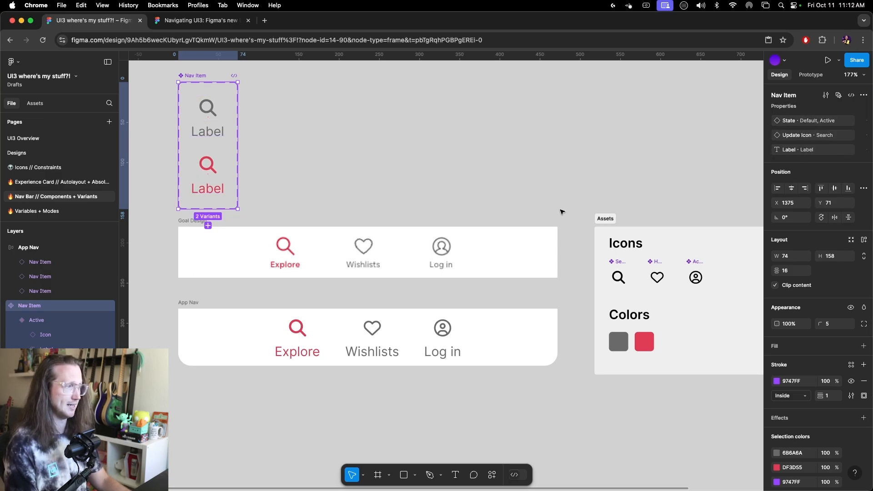
Place a Default Nav Item instance on the empty canvas beside the component set, at X 1560, Y 86.
left_click(309, 149)
left_click_drag(208, 111, 344, 115)
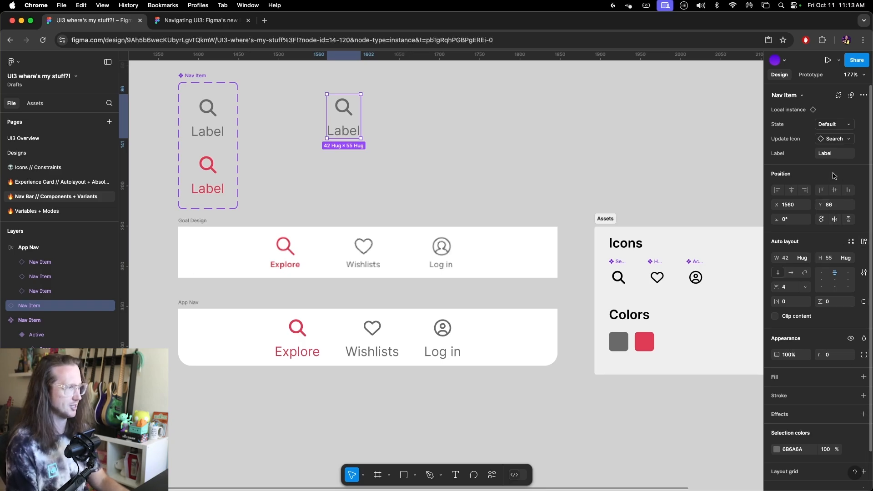
left_click(496, 170)
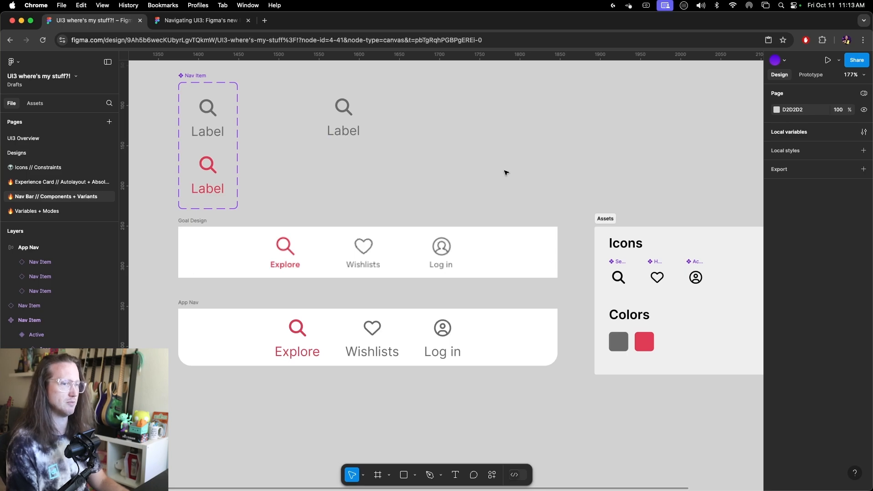
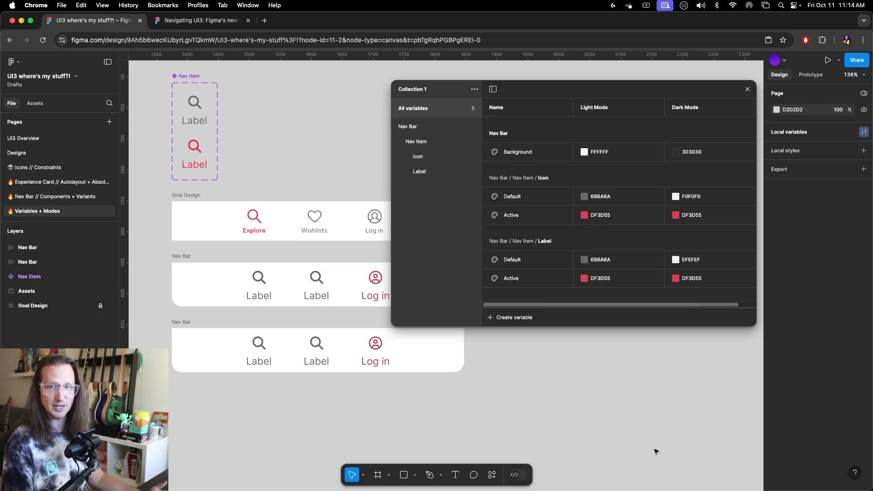
Add another variable collection from Collection 1's options and close the local variables window.
left_click(475, 89)
left_click(472, 136)
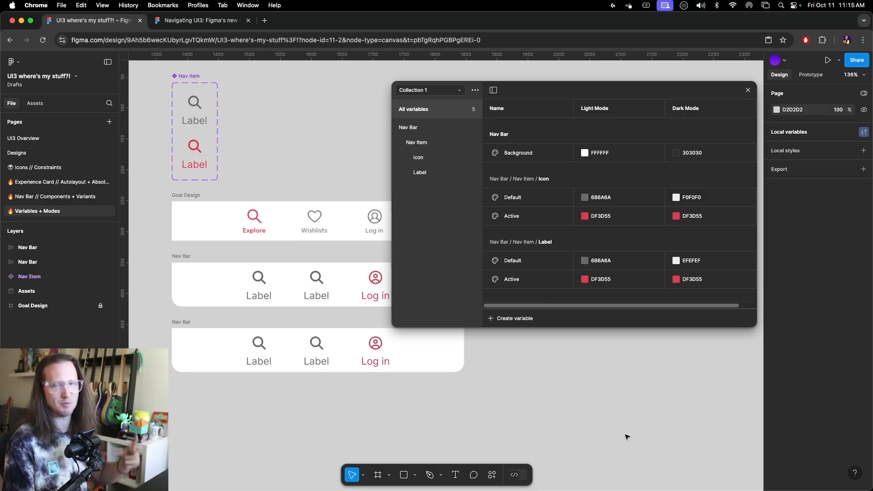
left_click(747, 89)
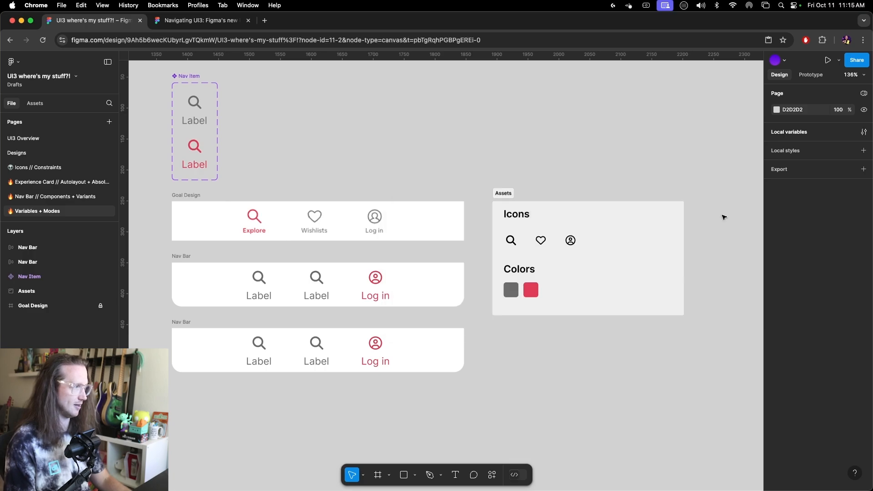
Examine the colour variables used by the upper Nav Bar, its first Nav Item instance and the Nav Item component set's selection colors.
left_click(188, 256)
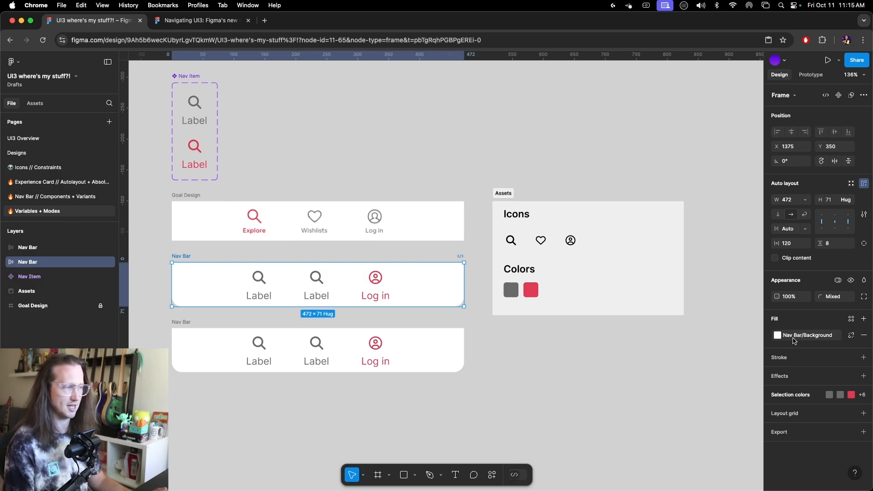
left_click(259, 283)
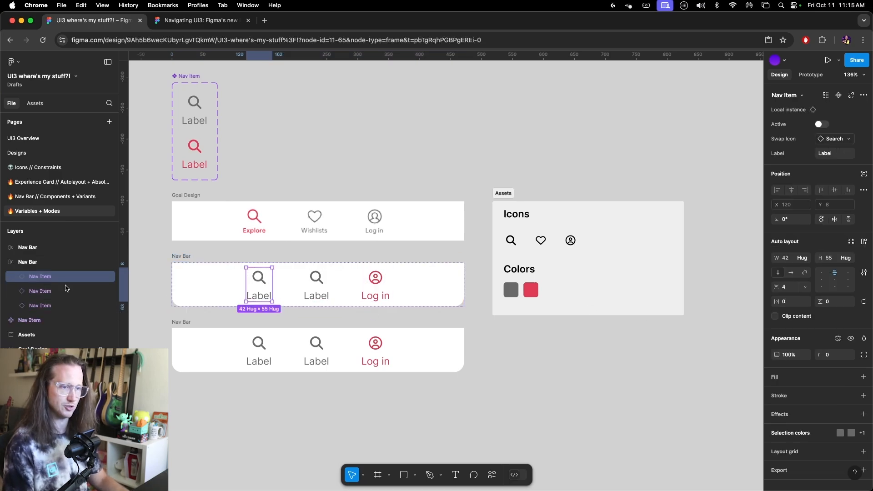
scroll(782, 386, "down", 1)
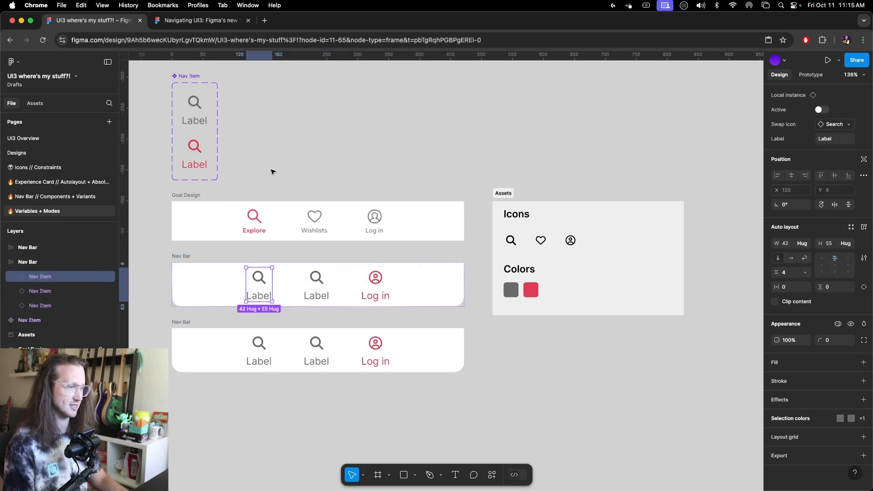
left_click(186, 100)
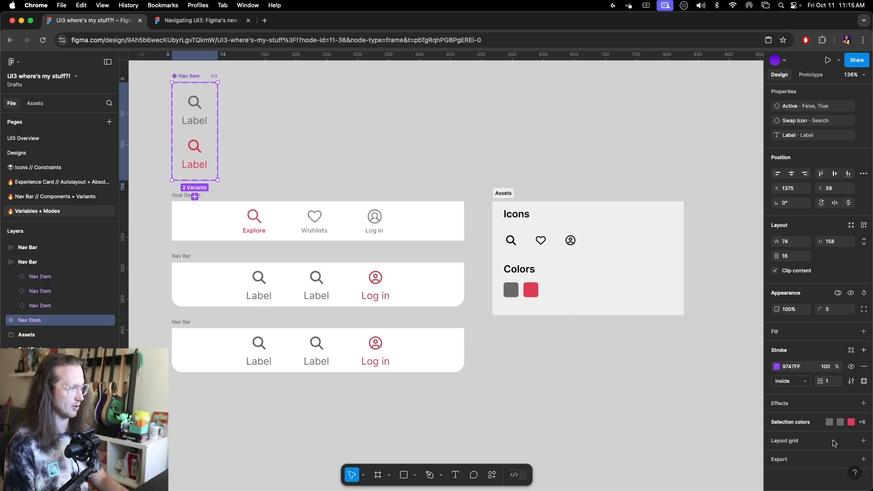
left_click(772, 422)
scroll(797, 441, "down", 3)
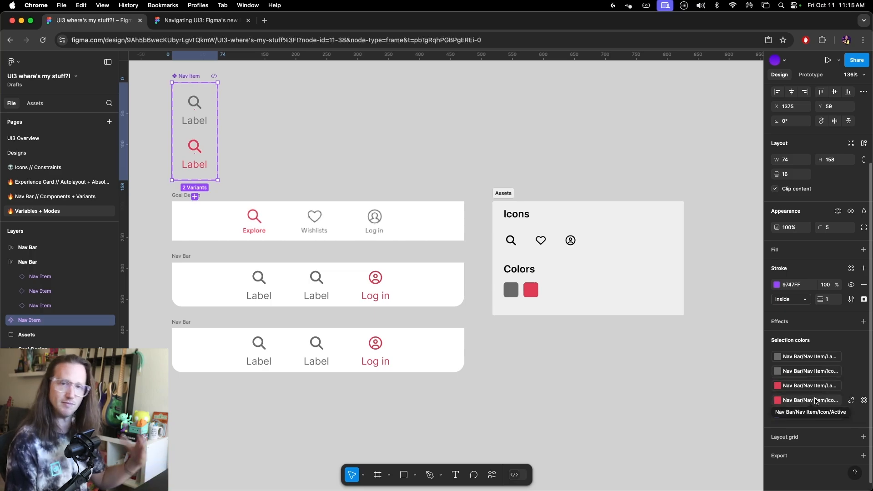
left_click(587, 391)
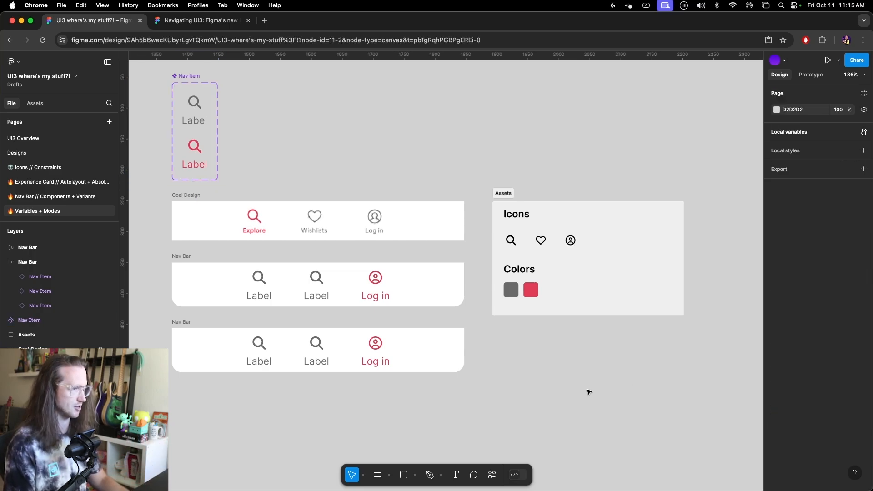
Look at the Collection 1 variable modes offered for the upper Nav Bar and leave its mode as is.
left_click(185, 255)
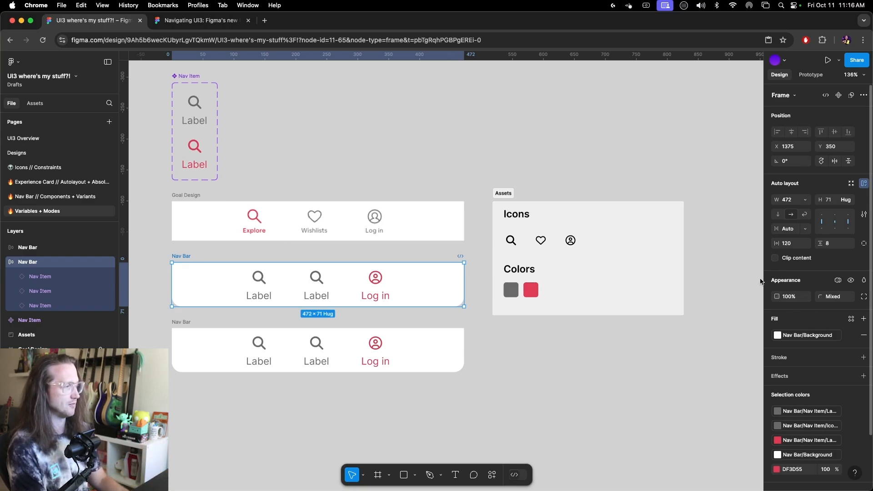
left_click(837, 281)
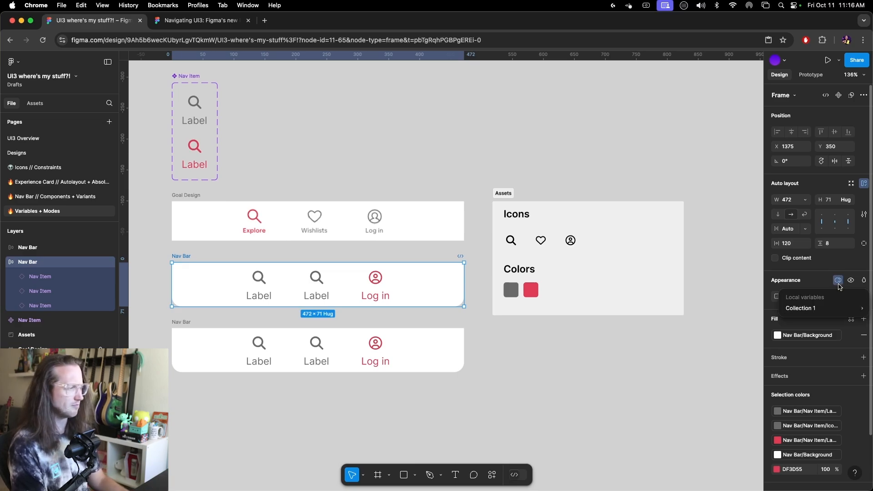
mouse_move(836, 310)
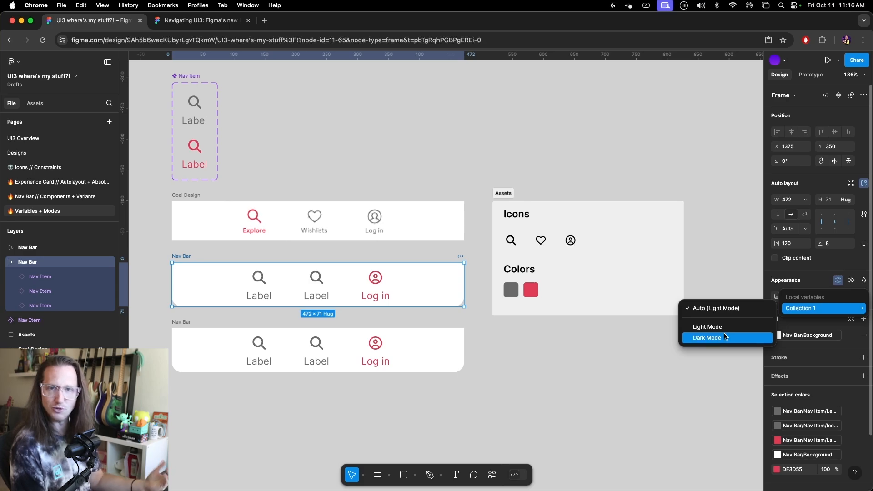
left_click(558, 386)
Apply the Dark Mode of Collection 1 to the lower Nav Bar and review its mode choices, keeping Dark Mode.
left_click(180, 322)
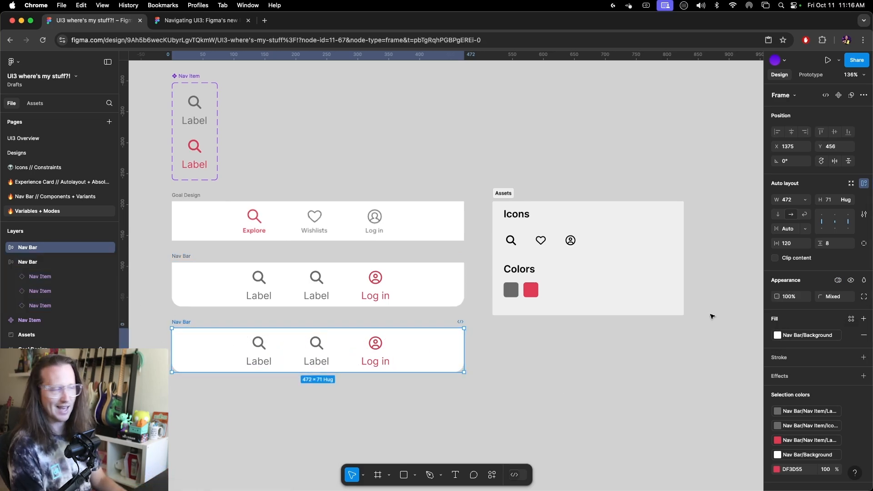
left_click(837, 280)
mouse_move(844, 312)
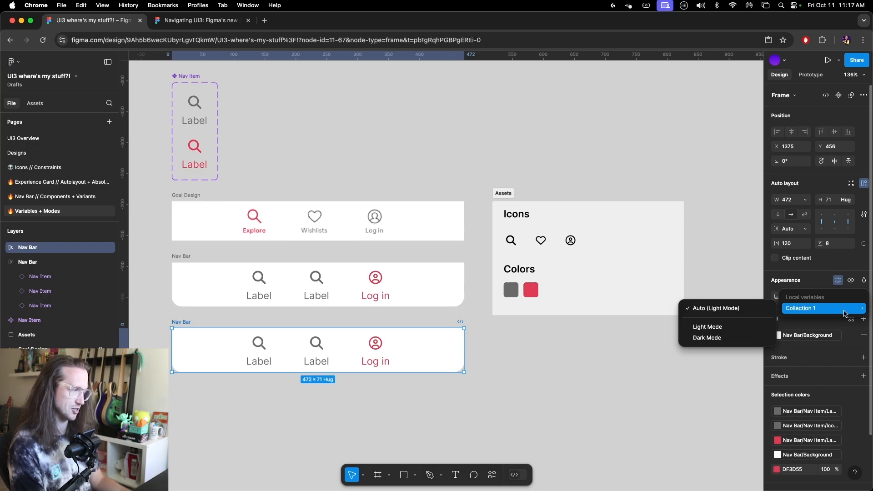
left_click(752, 339)
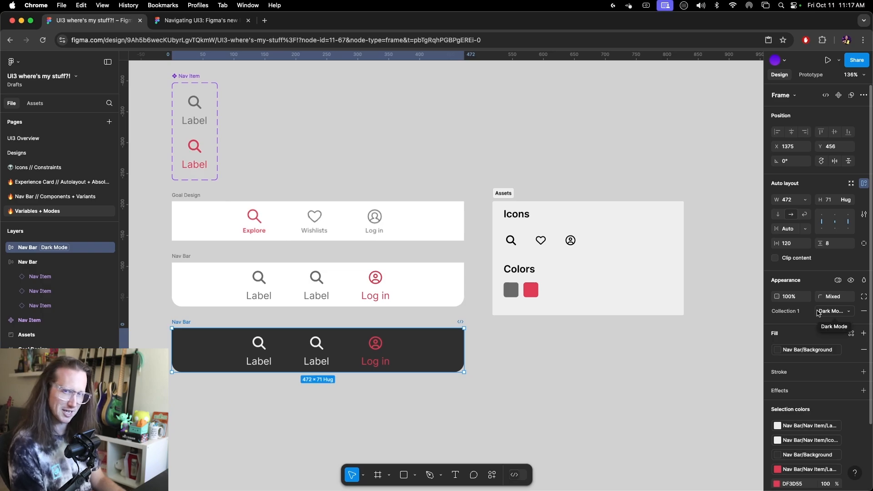
left_click(840, 314)
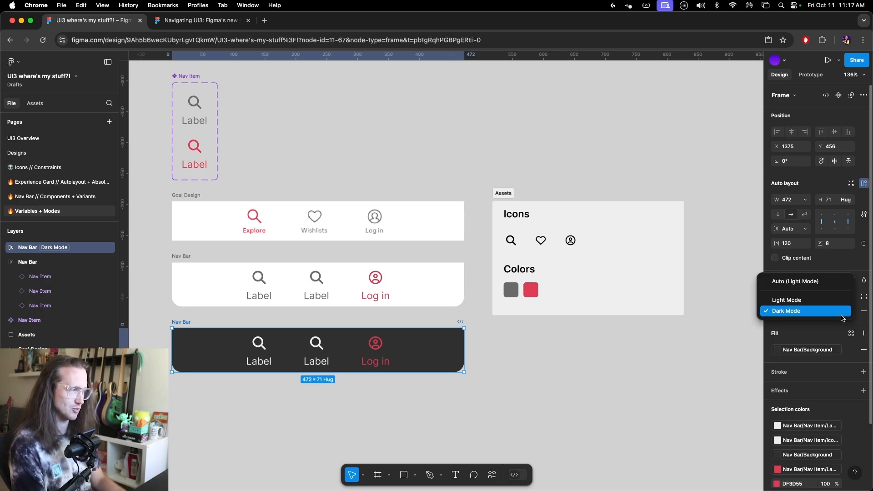
left_click(834, 310)
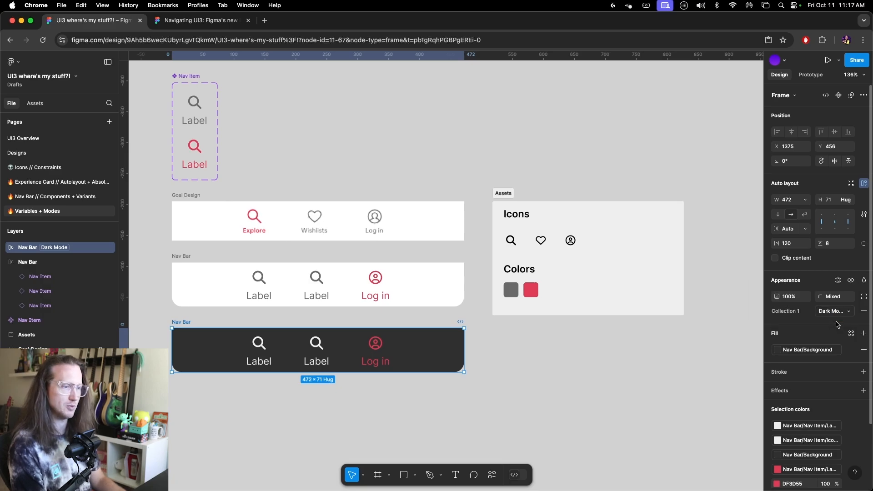
Deselect the Nav Bar and open the Designs page.
left_click(665, 377)
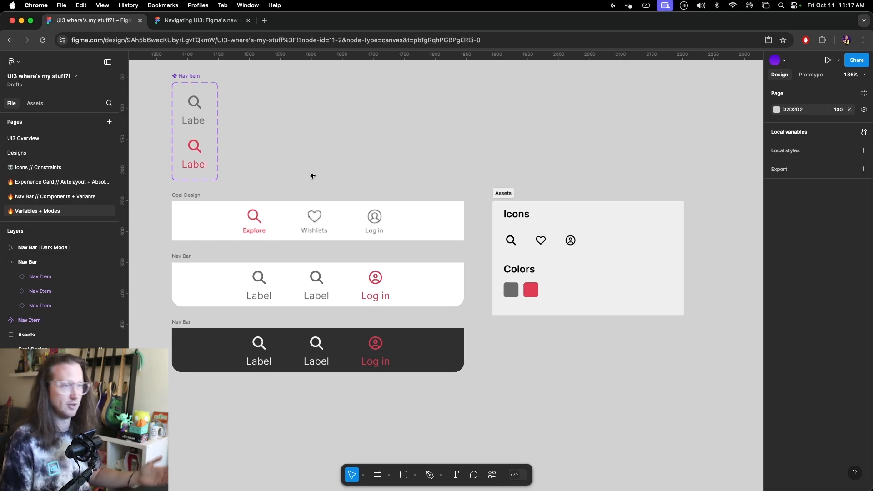
left_click(57, 153)
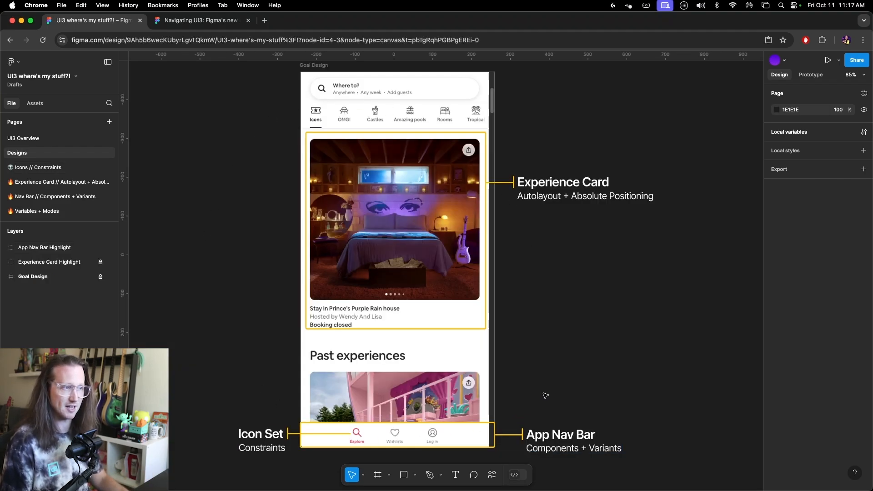